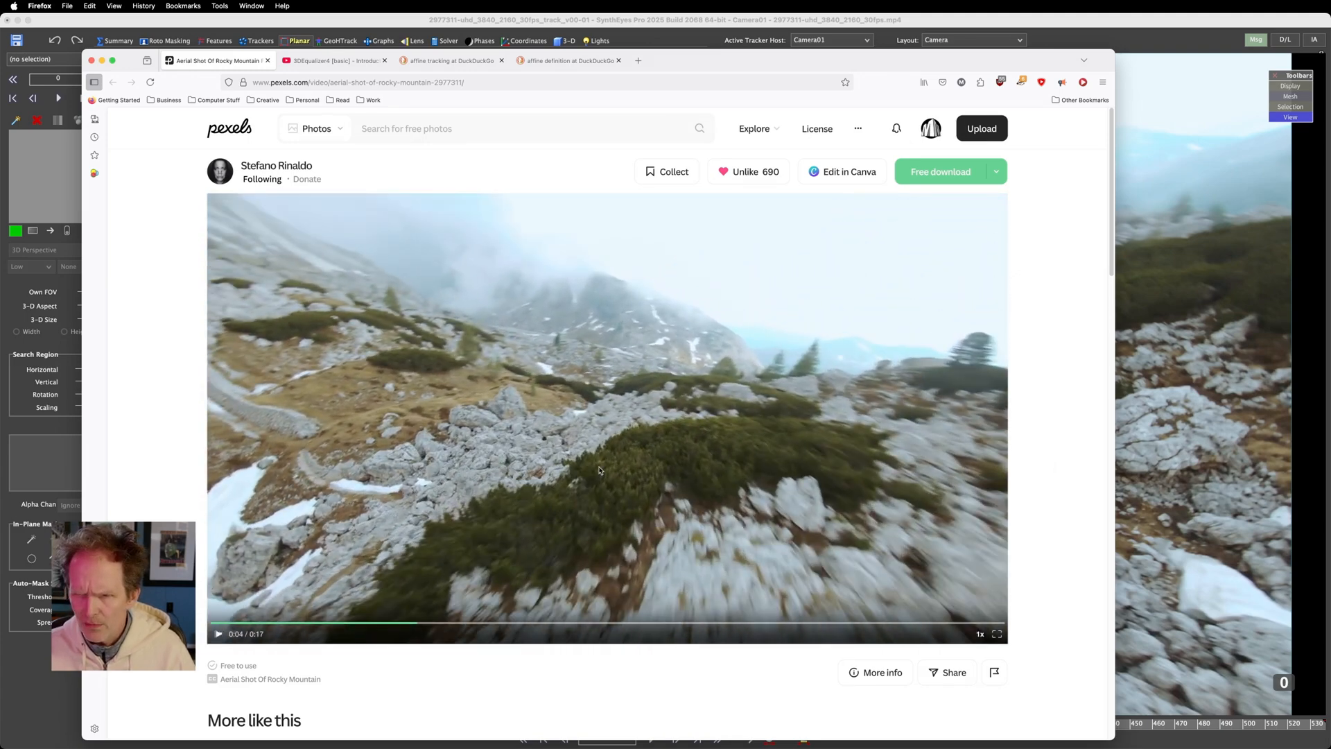
Switch to SynthEyes and scrub the mountain shot through to frame 152
left_click(1065, 36)
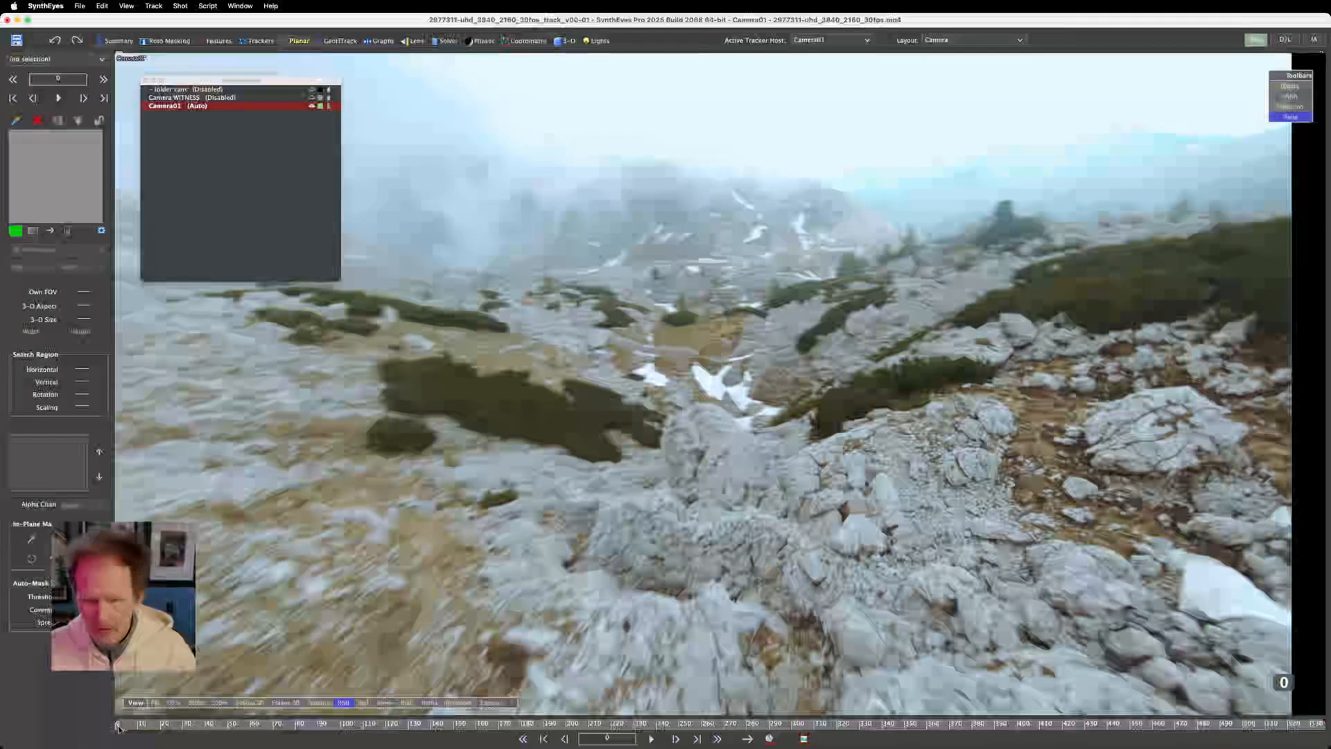
left_click_drag(139, 722, 154, 722)
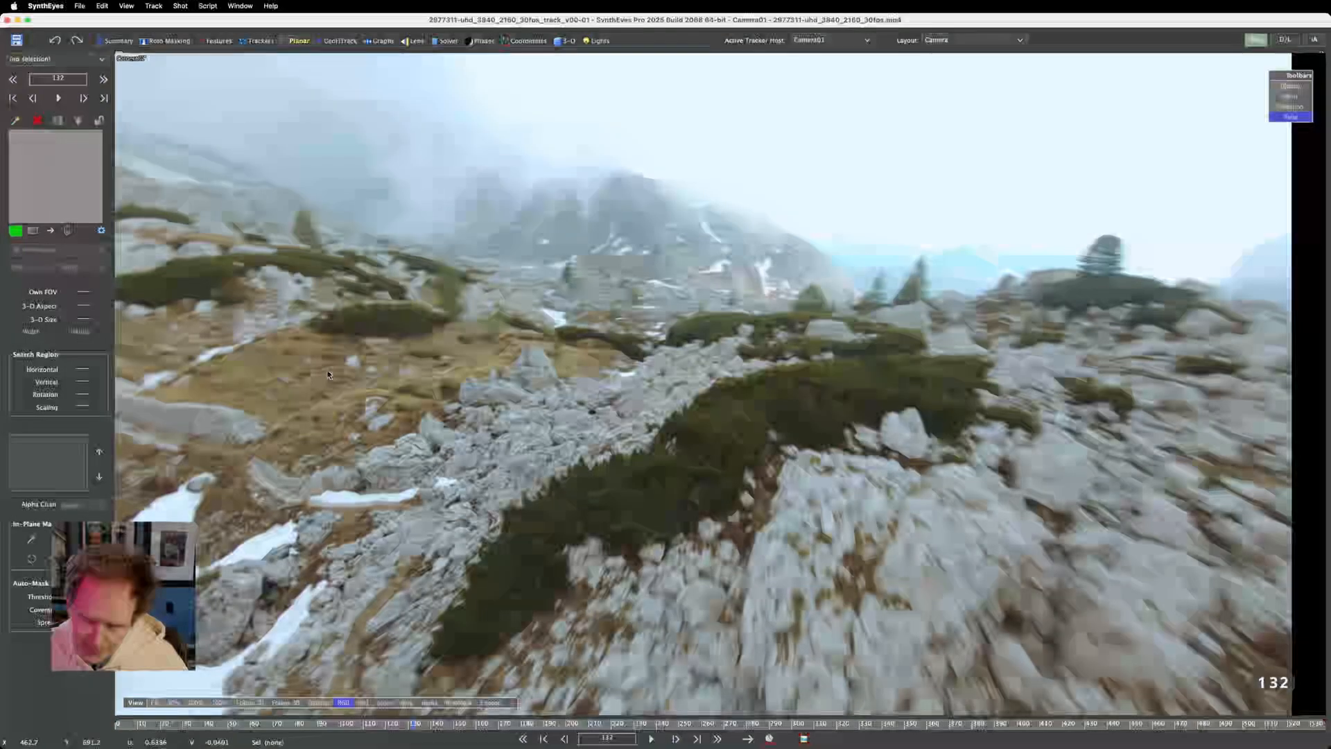
mouse_move(416, 722)
left_mouse_down()
mouse_move(492, 722)
mouse_move(432, 726)
left_mouse_up()
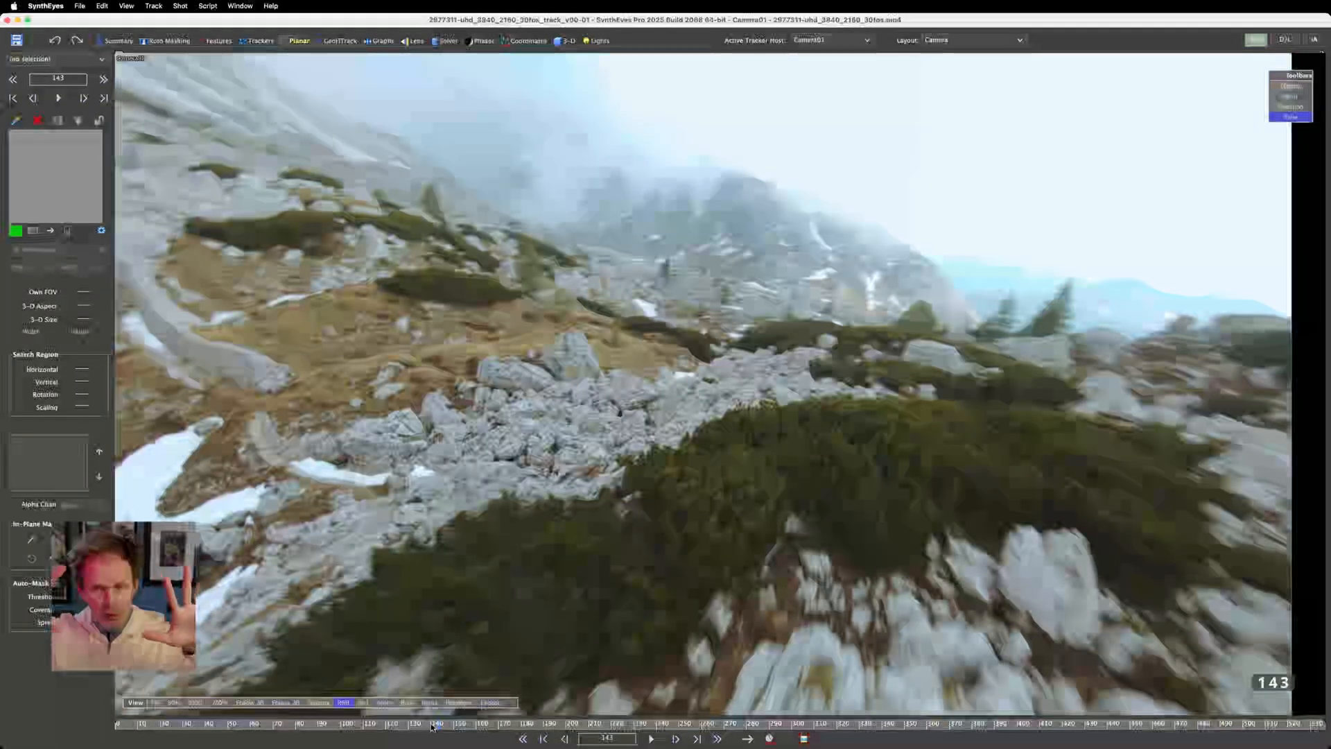
left_click_drag(431, 725, 458, 706)
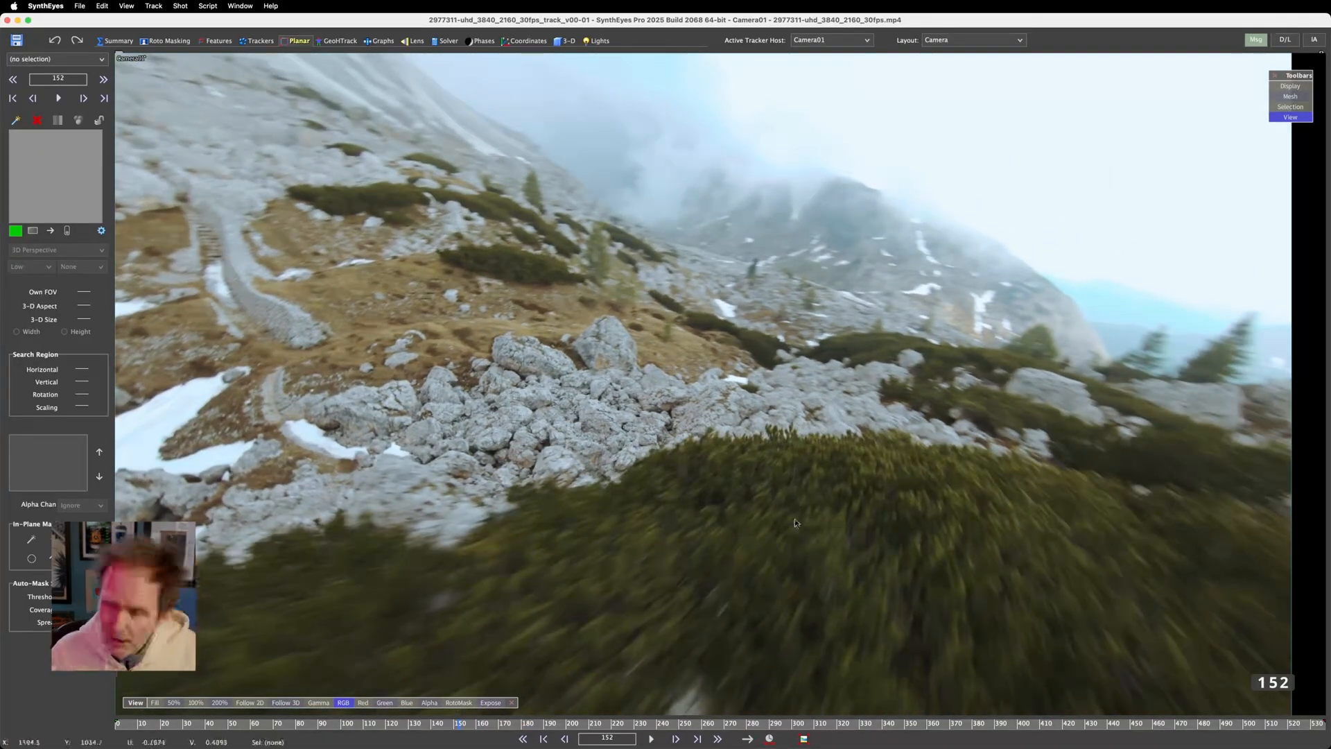
Hide Tracker1 from the camera view in the Trackers room, and return to the Planar room at frame 152
left_click(256, 41)
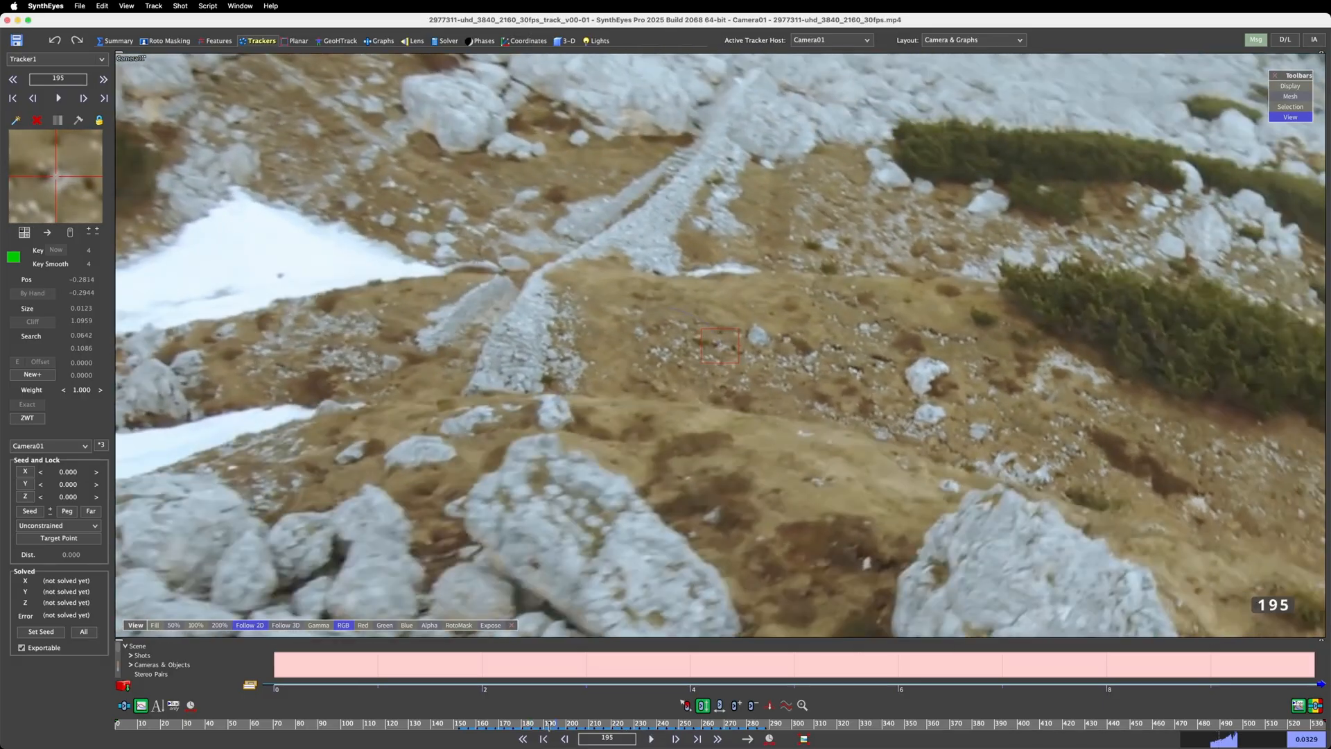
left_click_drag(562, 724, 508, 747)
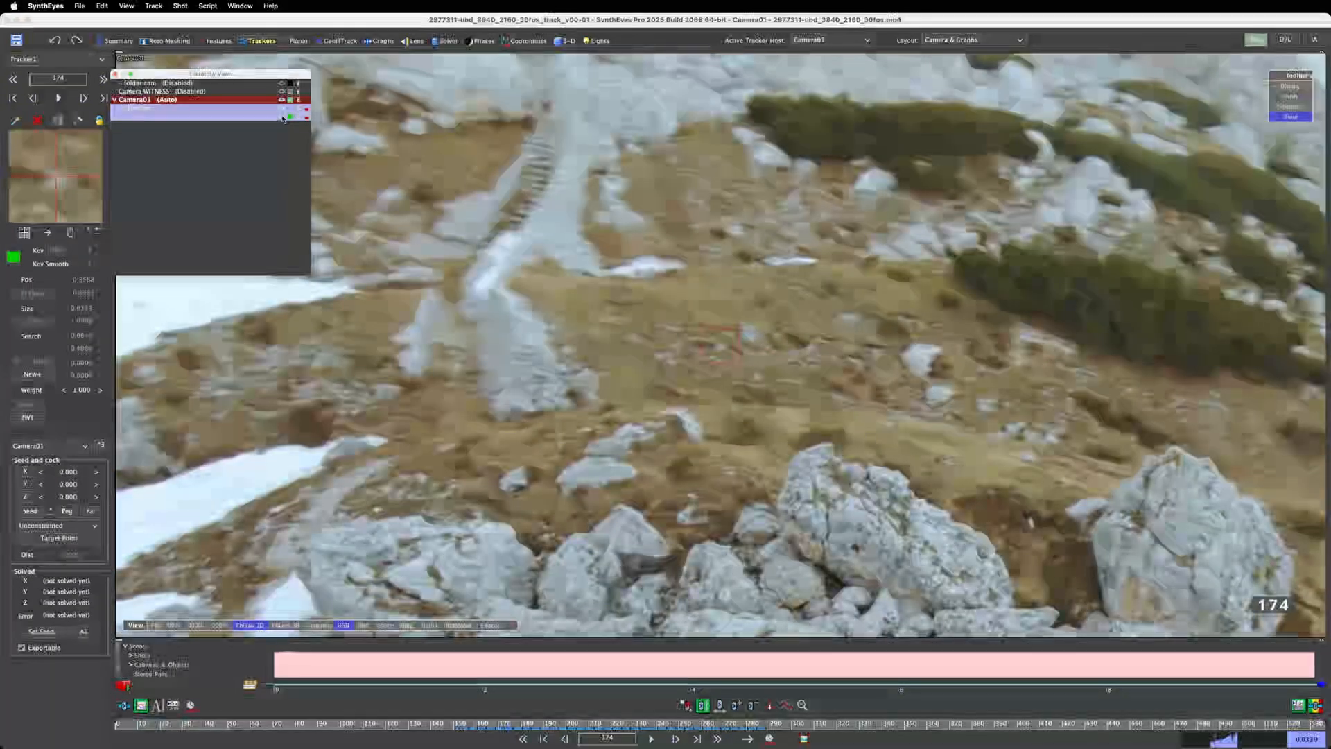
left_click_drag(283, 74, 0, 105)
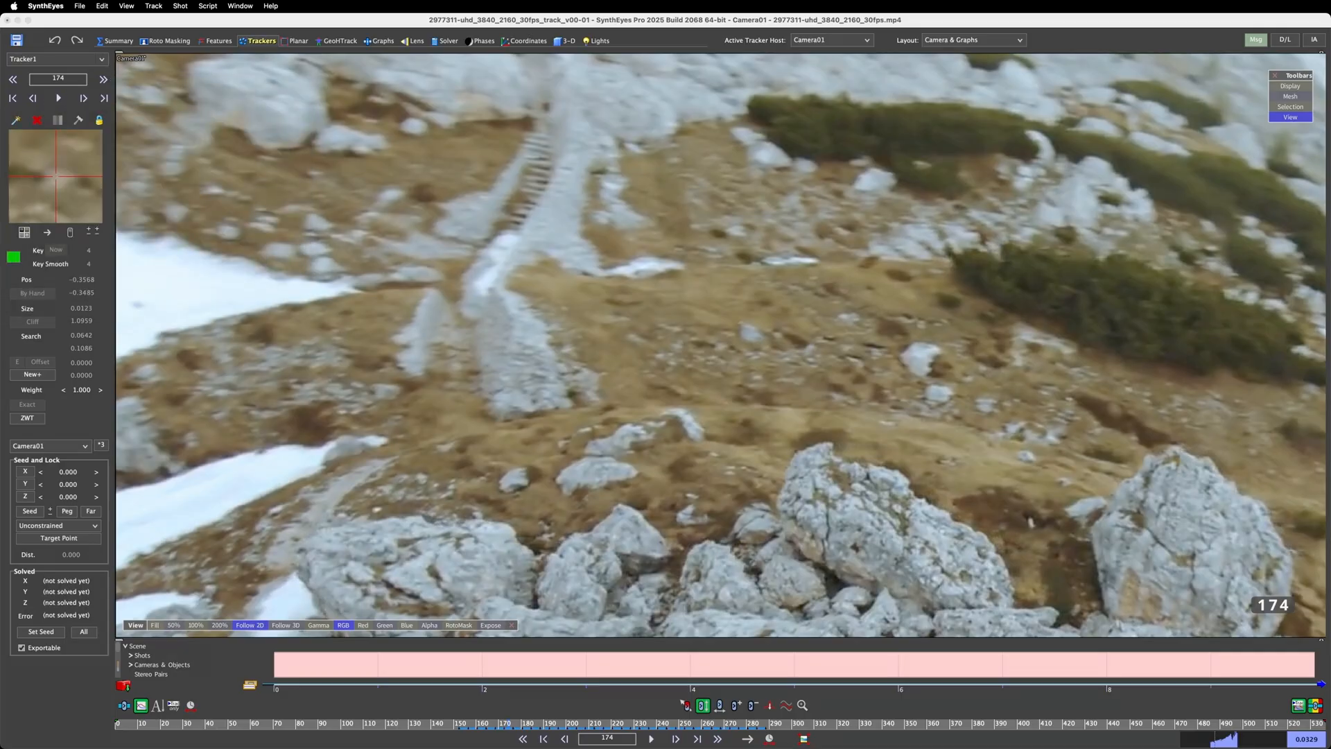
left_click(297, 41)
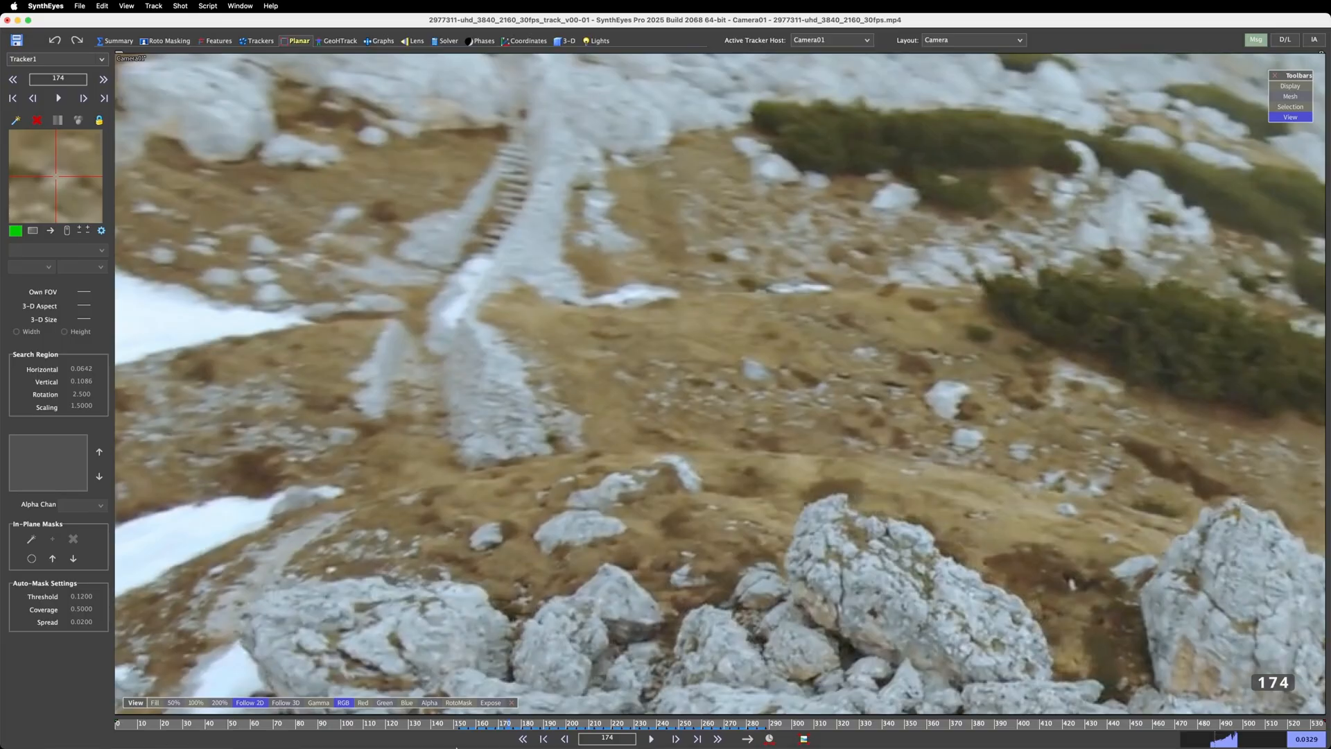
left_click(460, 724)
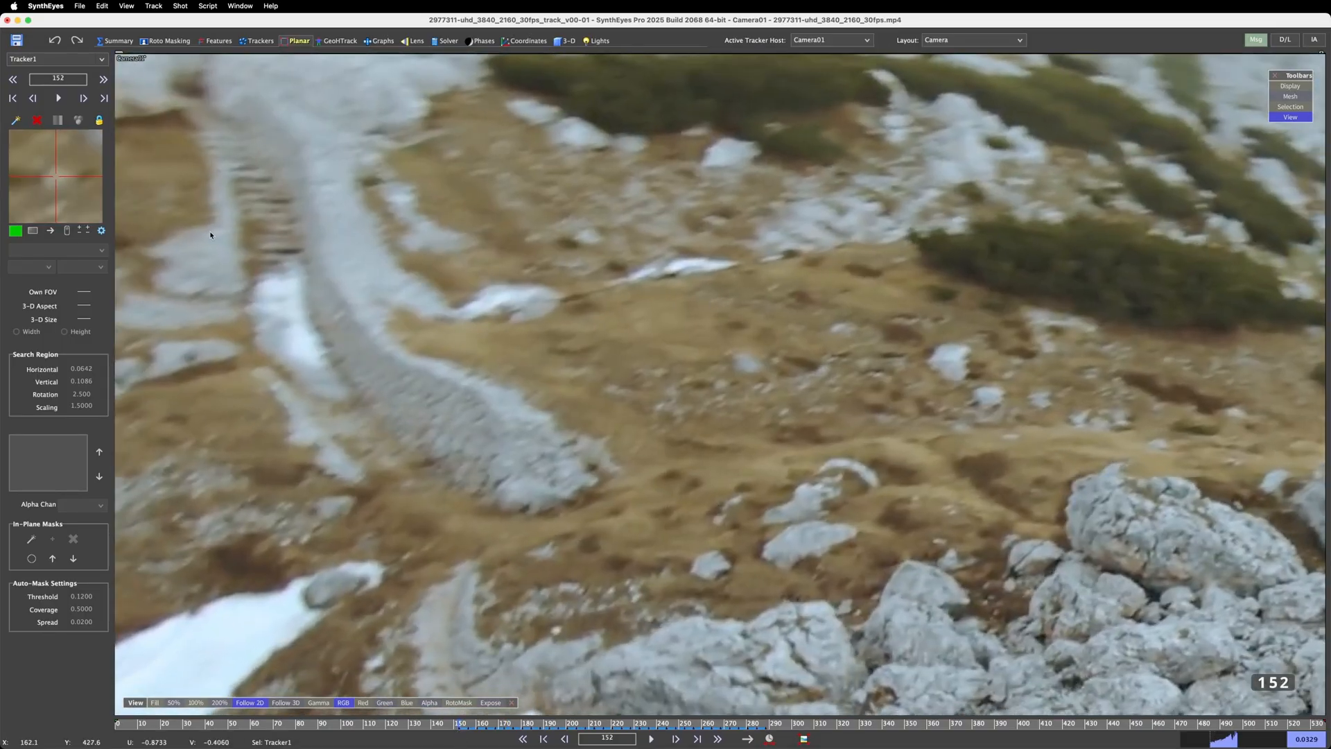
left_click_drag(0, 131, 0, 139)
left_click_drag(719, 376, 739, 396)
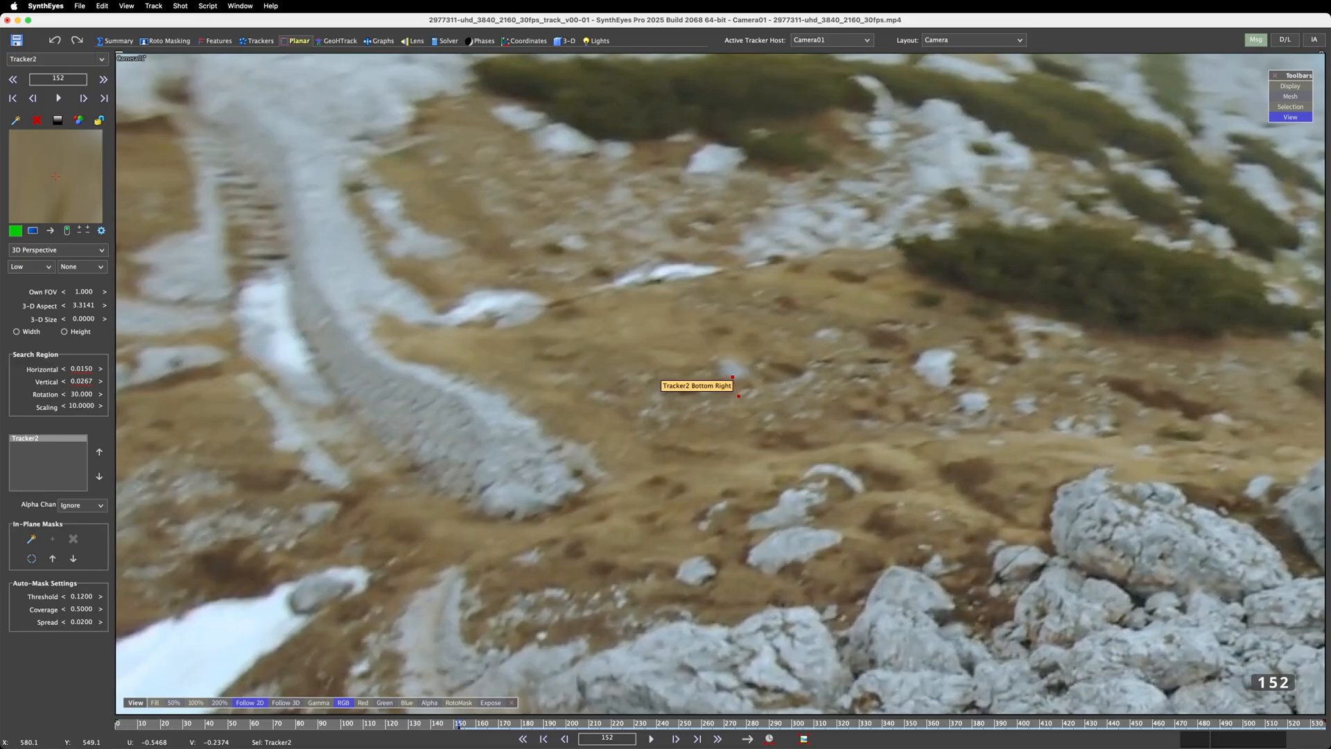
left_click_drag(710, 406, 710, 396)
key("super+z")
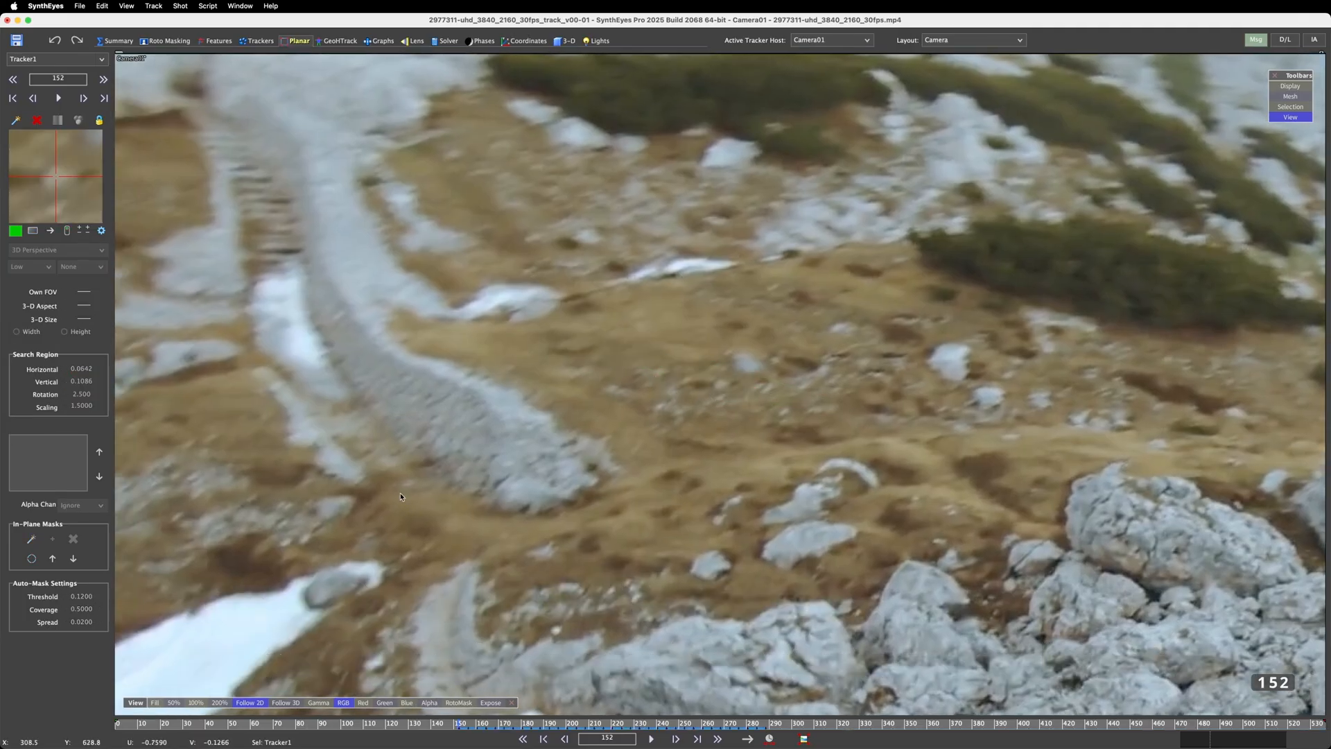
Turn off Follow 2D and lay out a four-corner planar tracker beside the small pale rock on the grassy slope
left_click(249, 702)
left_click_drag(722, 376, 731, 367)
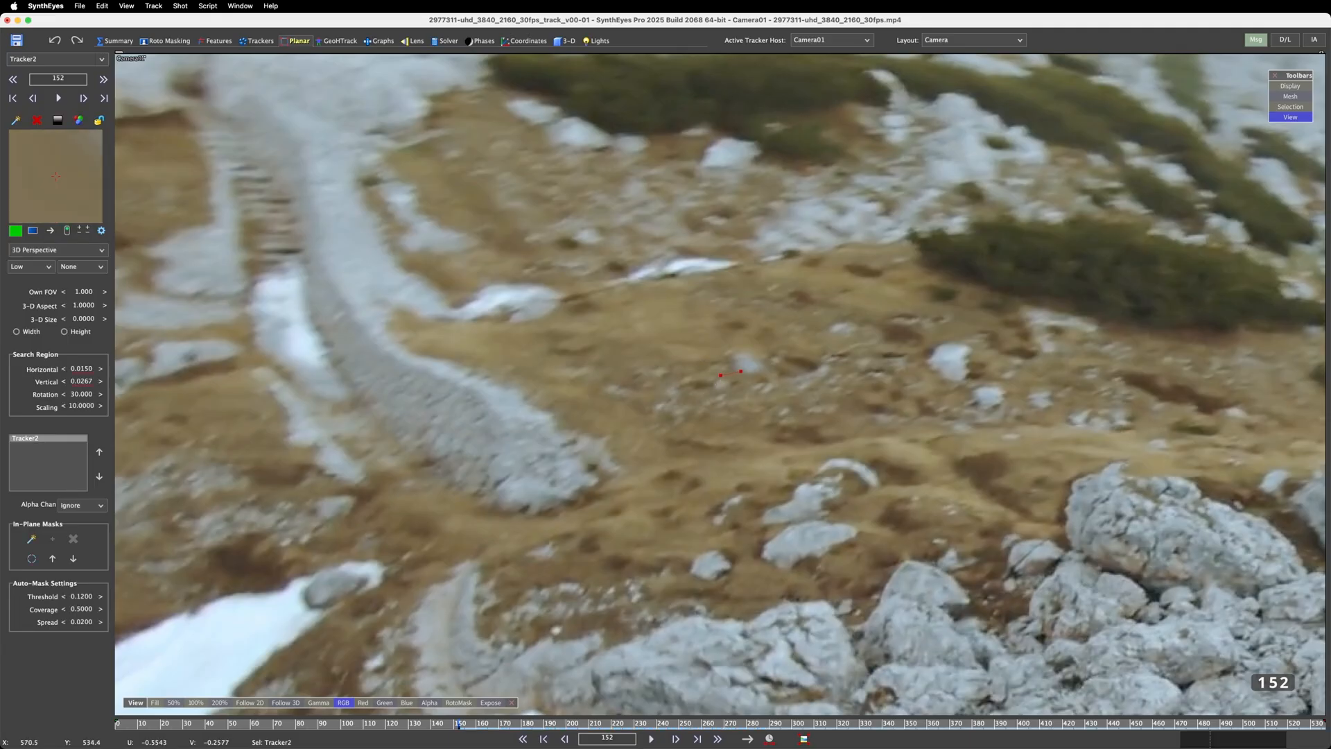
left_click(741, 367)
left_click(750, 388)
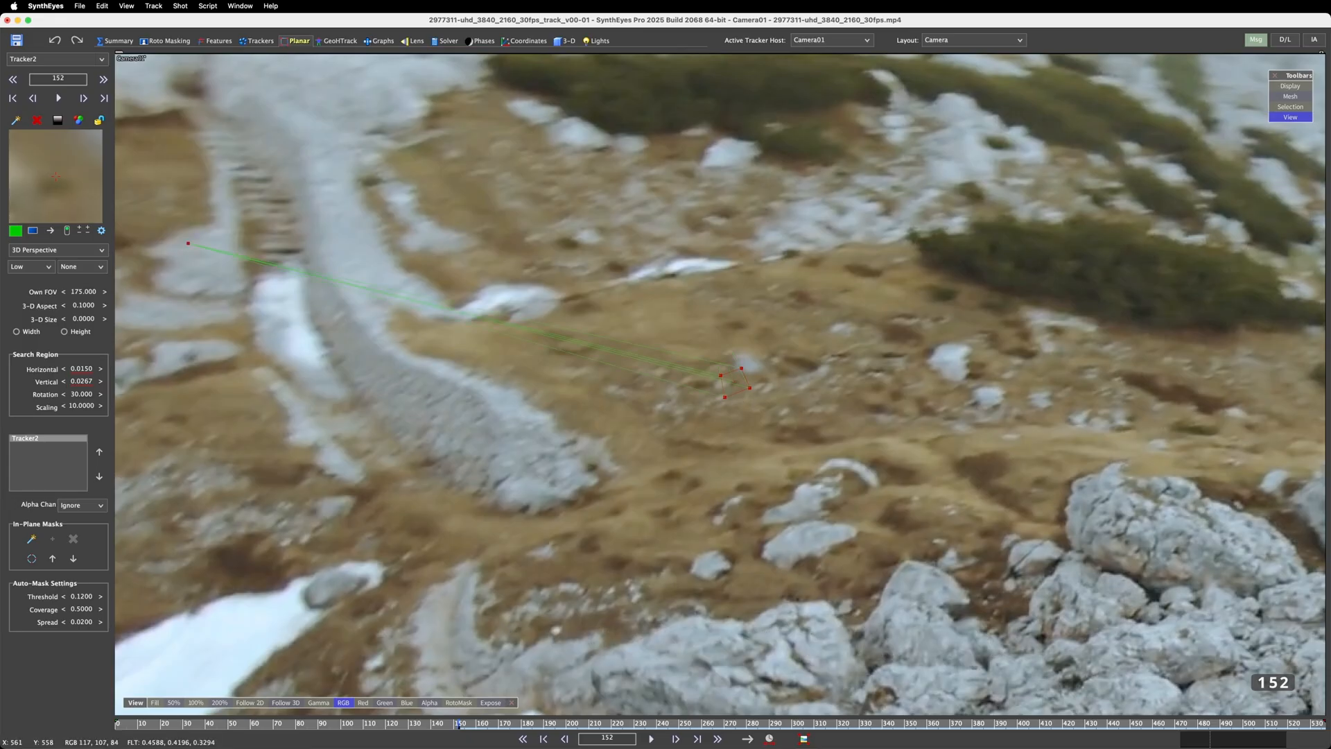
Adjust the planar tracker's corners and move its perspective handle to near the patch's centre
left_click_drag(724, 397, 730, 397)
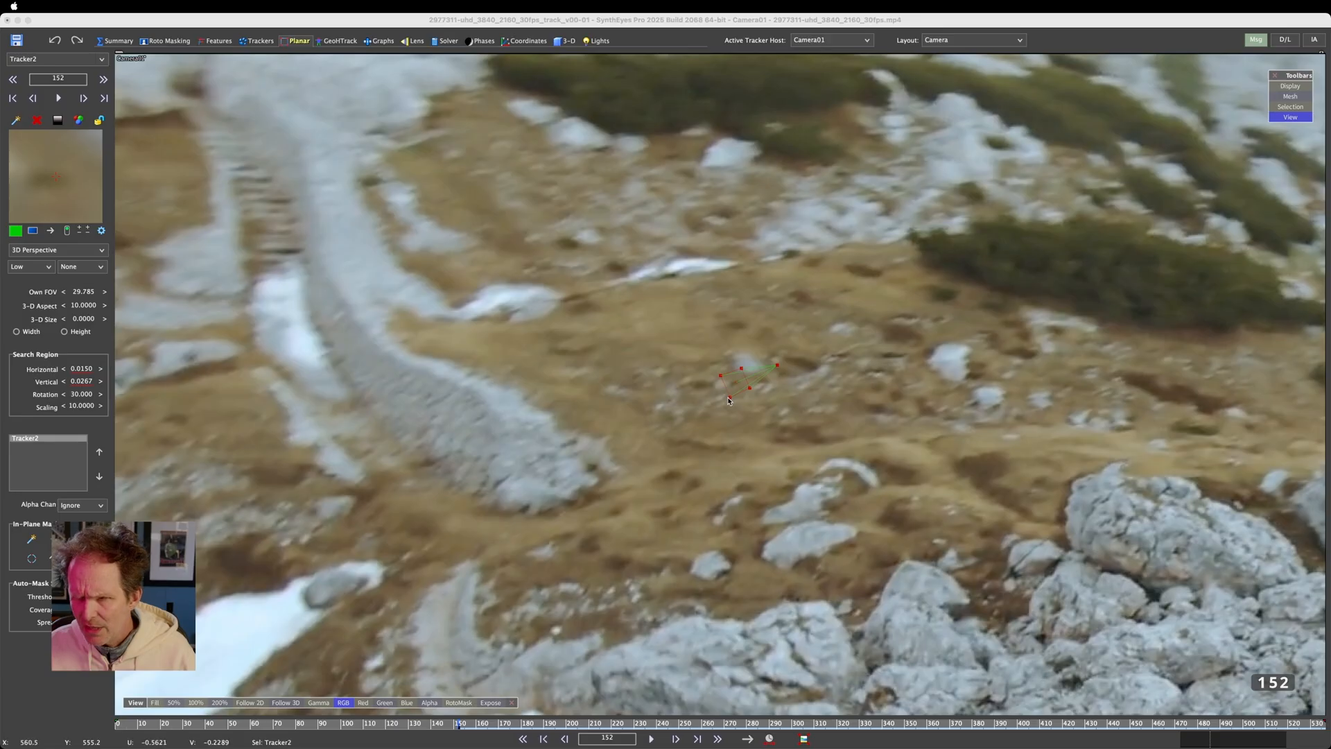
left_click_drag(729, 398, 717, 375)
left_click_drag(831, 356, 737, 379)
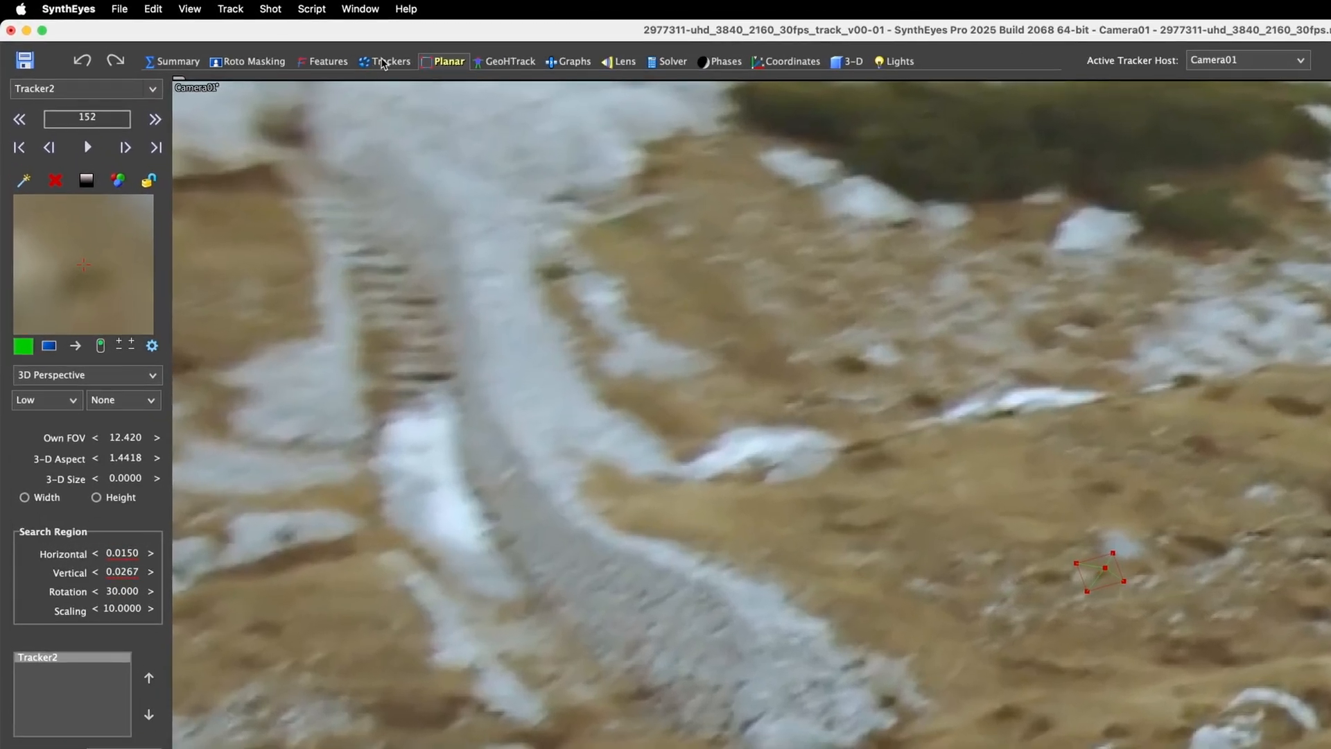
Track the planar tracker forward from frame 152 to 178 in 3D Perspective mode with Follow 2D turned on
left_click(383, 64)
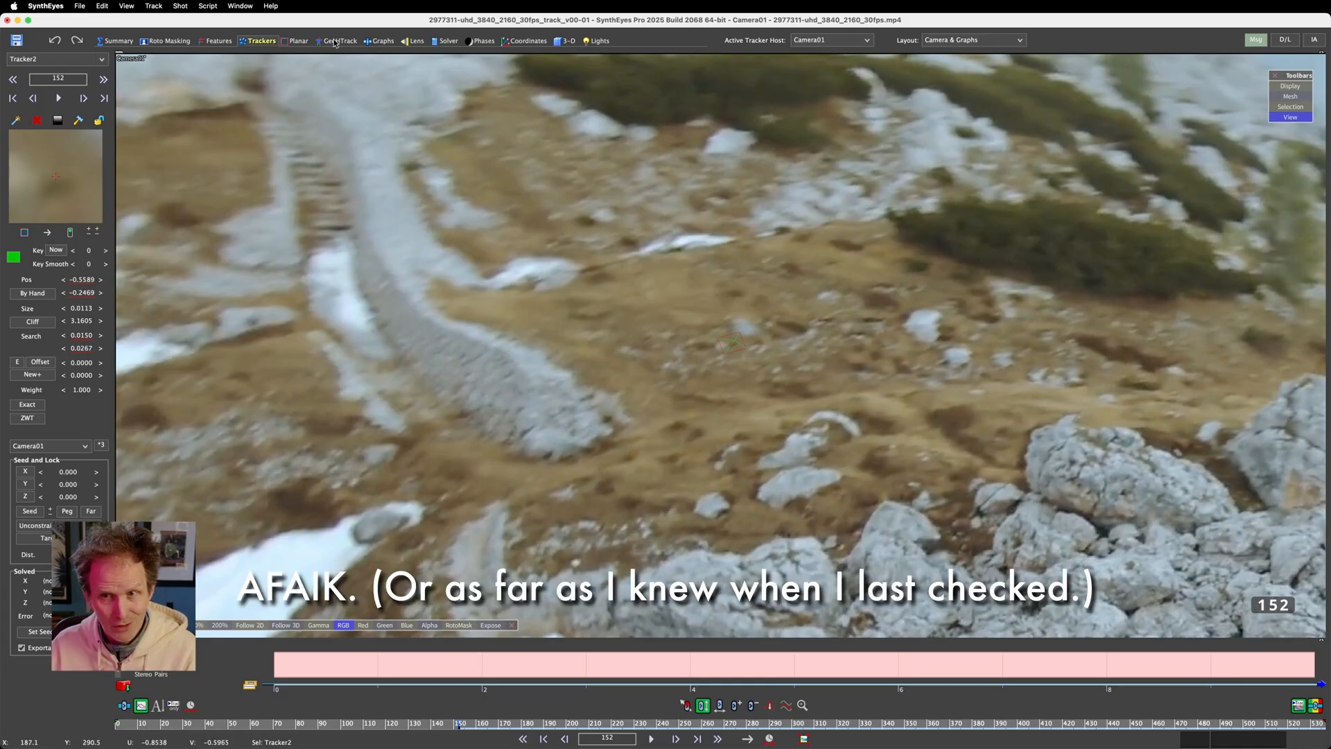
left_click(295, 40)
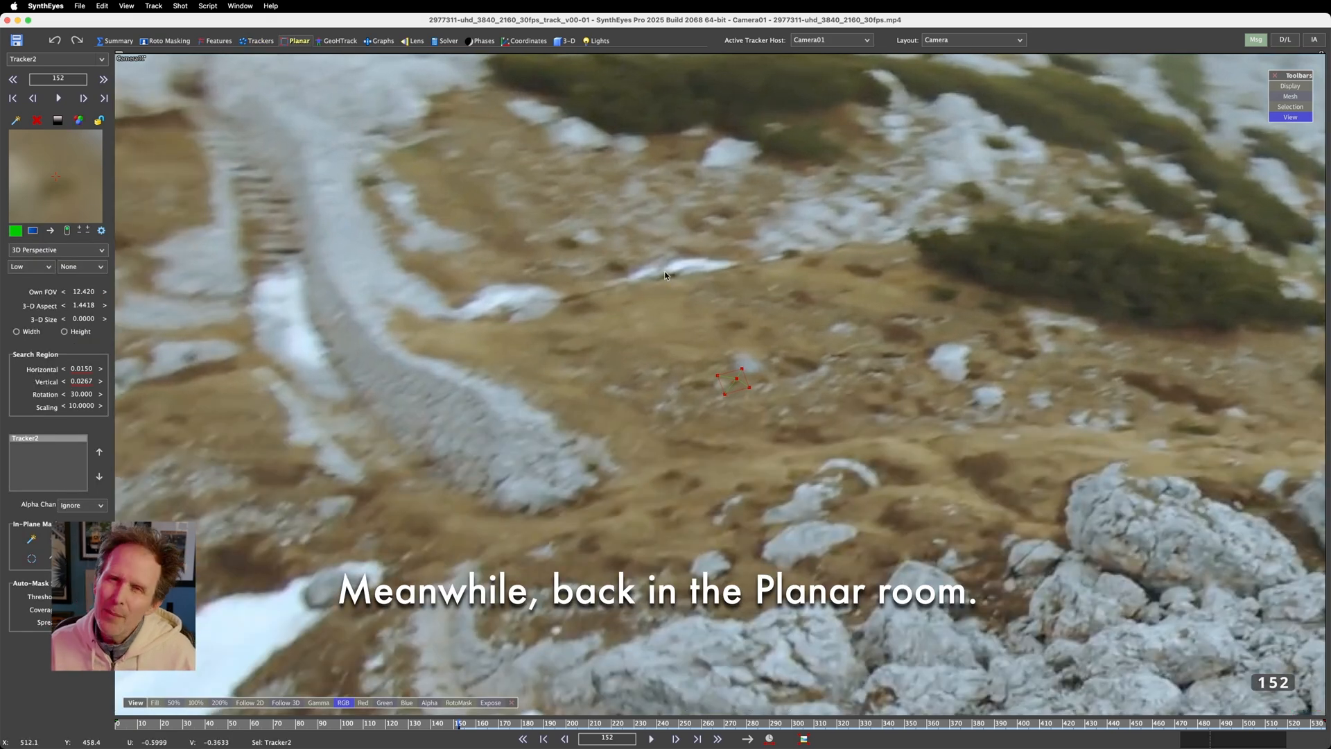
key("Right")
key("Right")
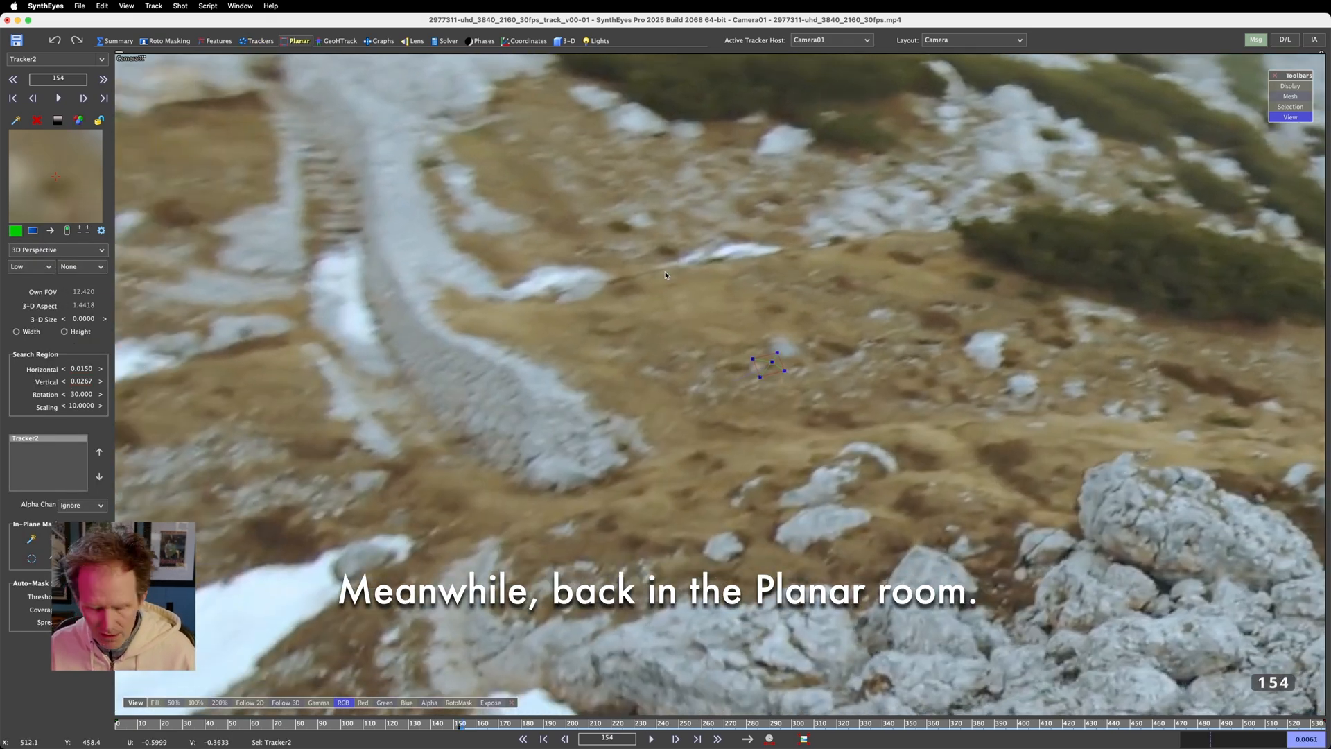
key("5")
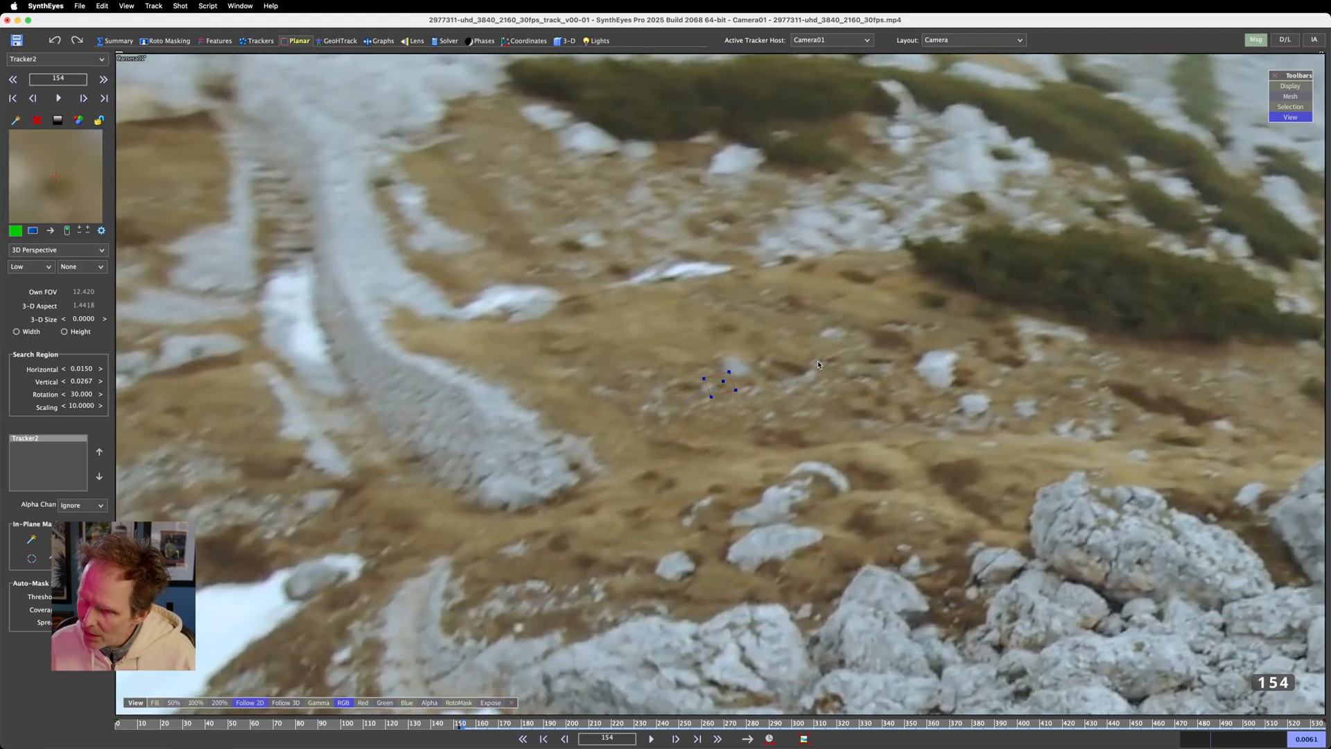
key("Right")
key("Right")
key("Right")
key("Right")
key("Right")
key("Right")
key("Right")
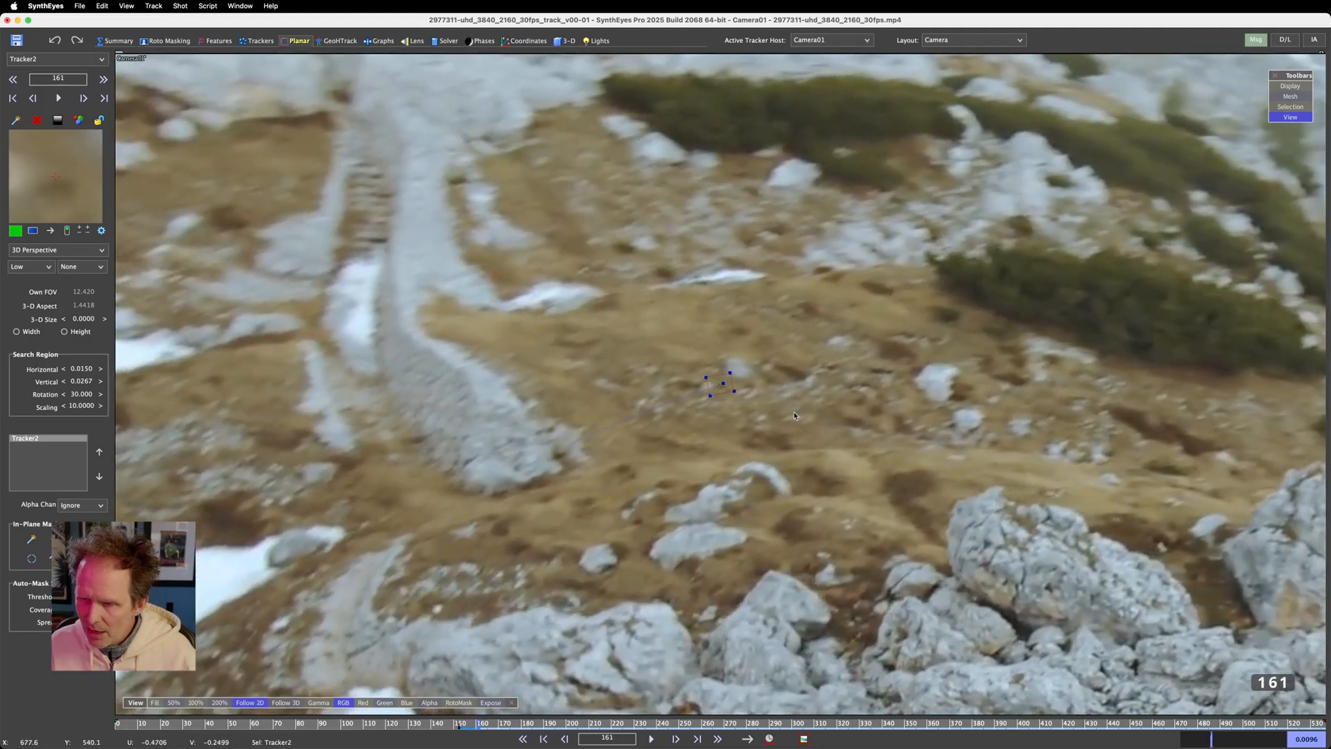
key("Right")
key("Right")
key("Right")
key("Right")
key("Right")
key("Right")
key("Right")
key("Right")
key("Right")
key("Right")
key("Right")
key("Right")
key("Right")
key("Right")
key("Right")
key("Right")
key("Right")
key("Right")
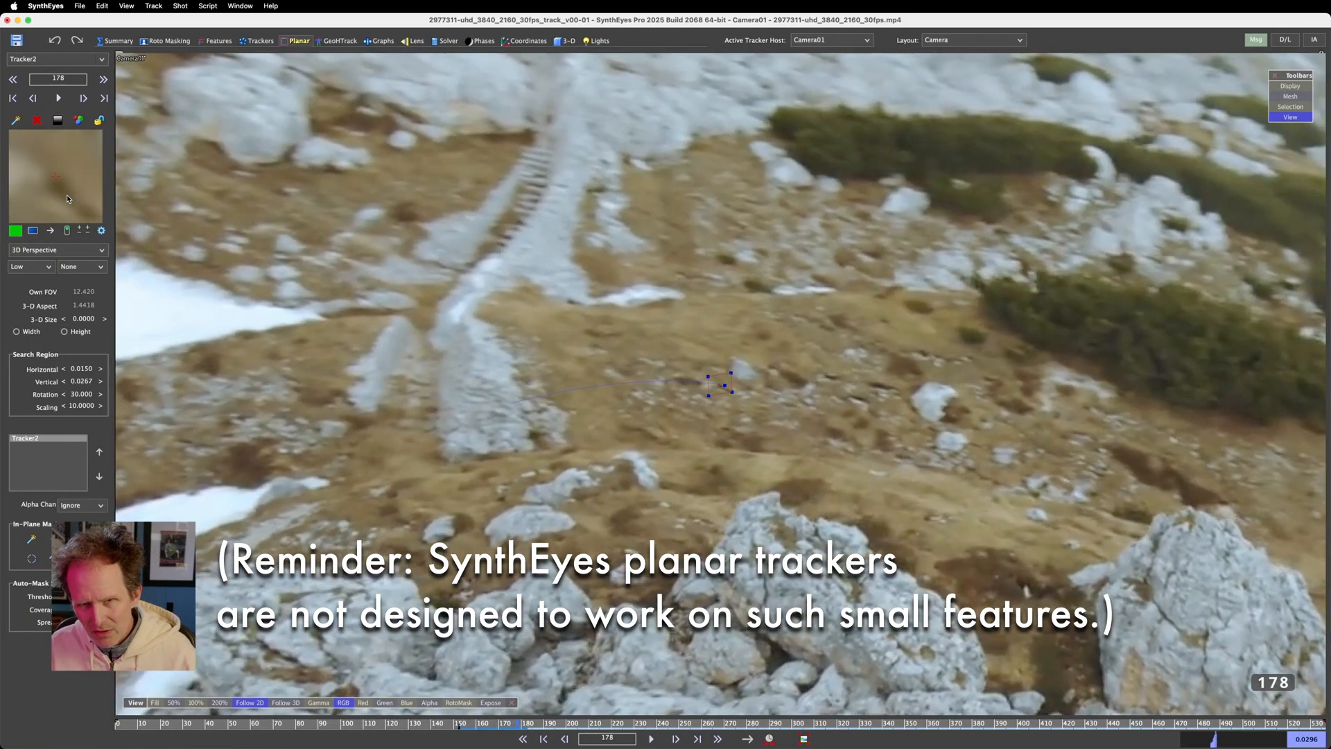
Step back to frame 154 and examine close up how the planar corners hold through frame 164
key("Left")
key("Left")
key("Left")
key("Left")
key("Left")
key("Left")
key("Left")
key("Left")
key("Left")
key("Left")
key("Left")
key("Left")
key("Left")
key("Left")
key("Left")
key("Left")
key("Left")
key("Left")
key("Left")
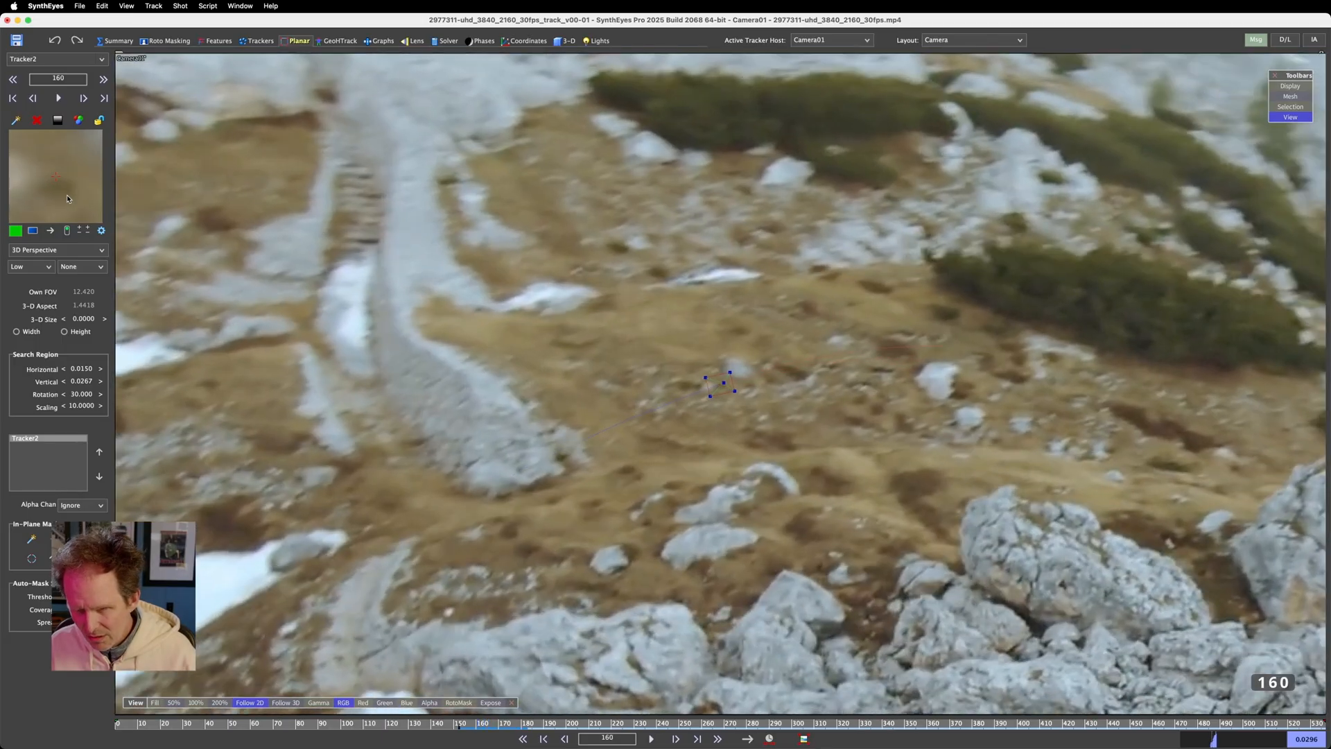
key("Left")
key("Left")
key("Left")
key("Left")
key("Left")
key("Left")
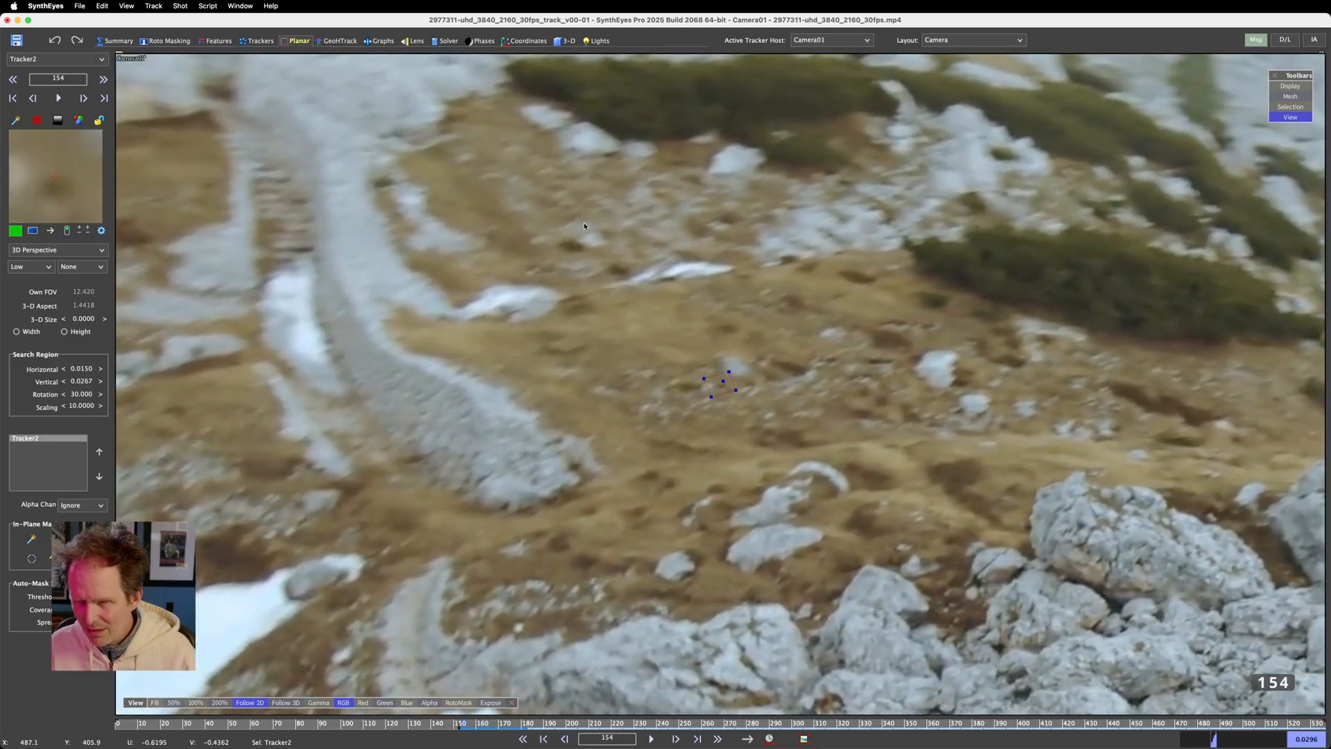
scroll(584, 226, "up", 4)
key("Right")
key("Right")
key("Right")
key("Right")
key("Right")
key("Right")
key("Right")
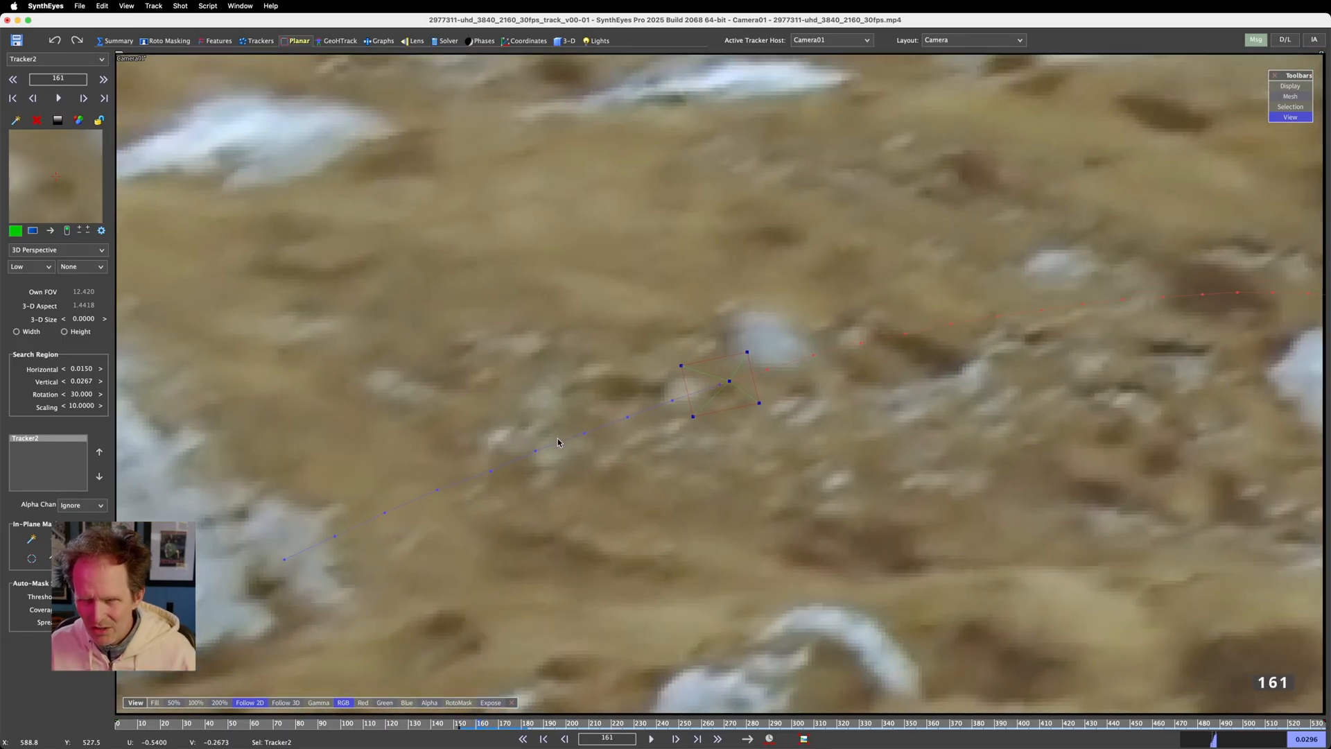
key("Right")
key("Right")
key("Right")
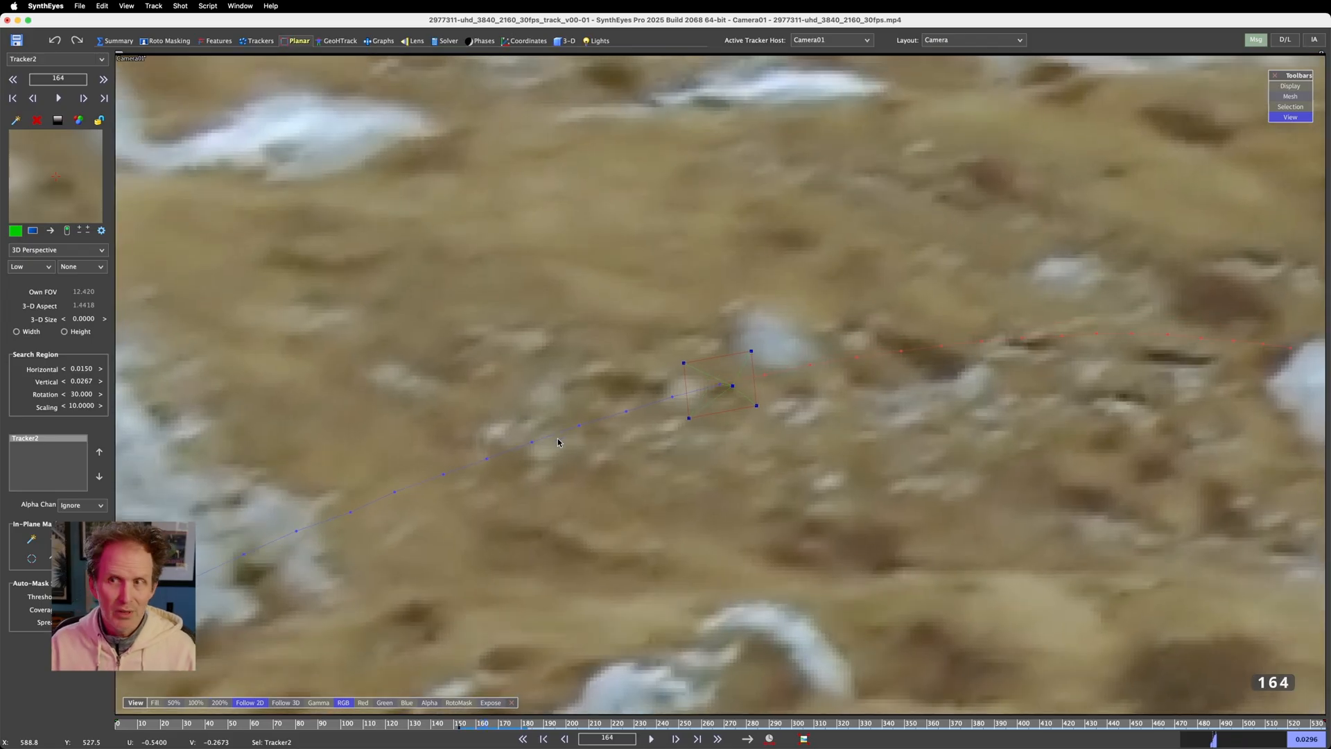
Return to frame 152 and set the planar tracker's tracking mode to 2D T
key("Left")
key("Left")
key("Left")
key("Left")
key("Left")
key("Left")
key("Left")
key("Left")
key("Left")
key("Left")
key("Left")
key("Left")
key("Left")
key("Right")
key("Right")
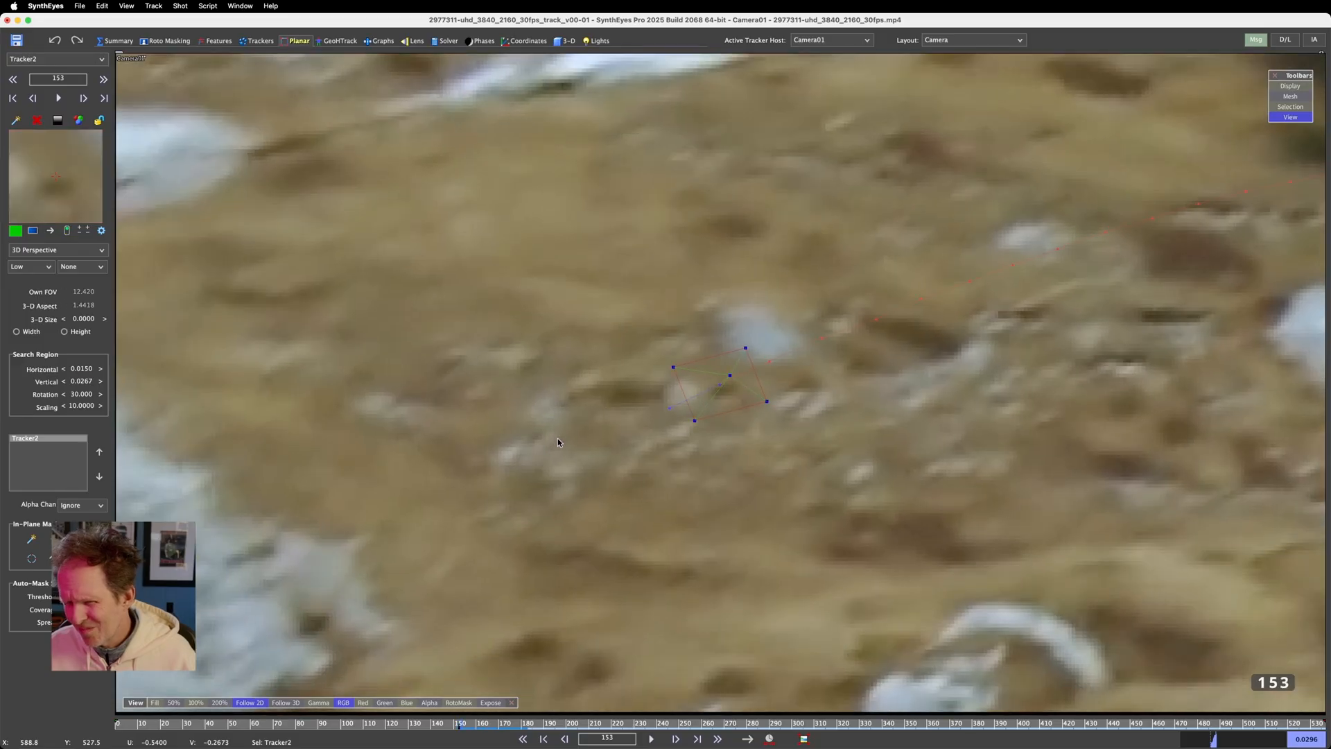
key("Left")
key("Left")
key("Right")
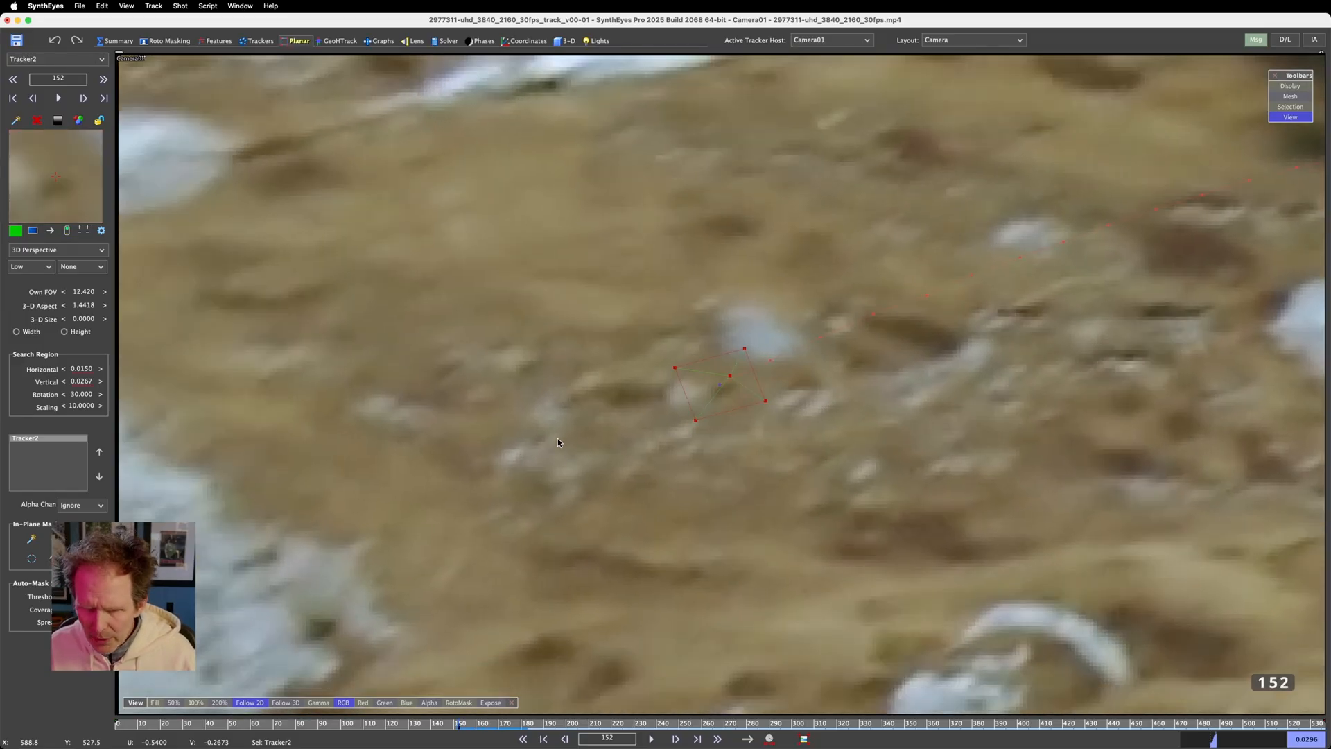
left_click(60, 250)
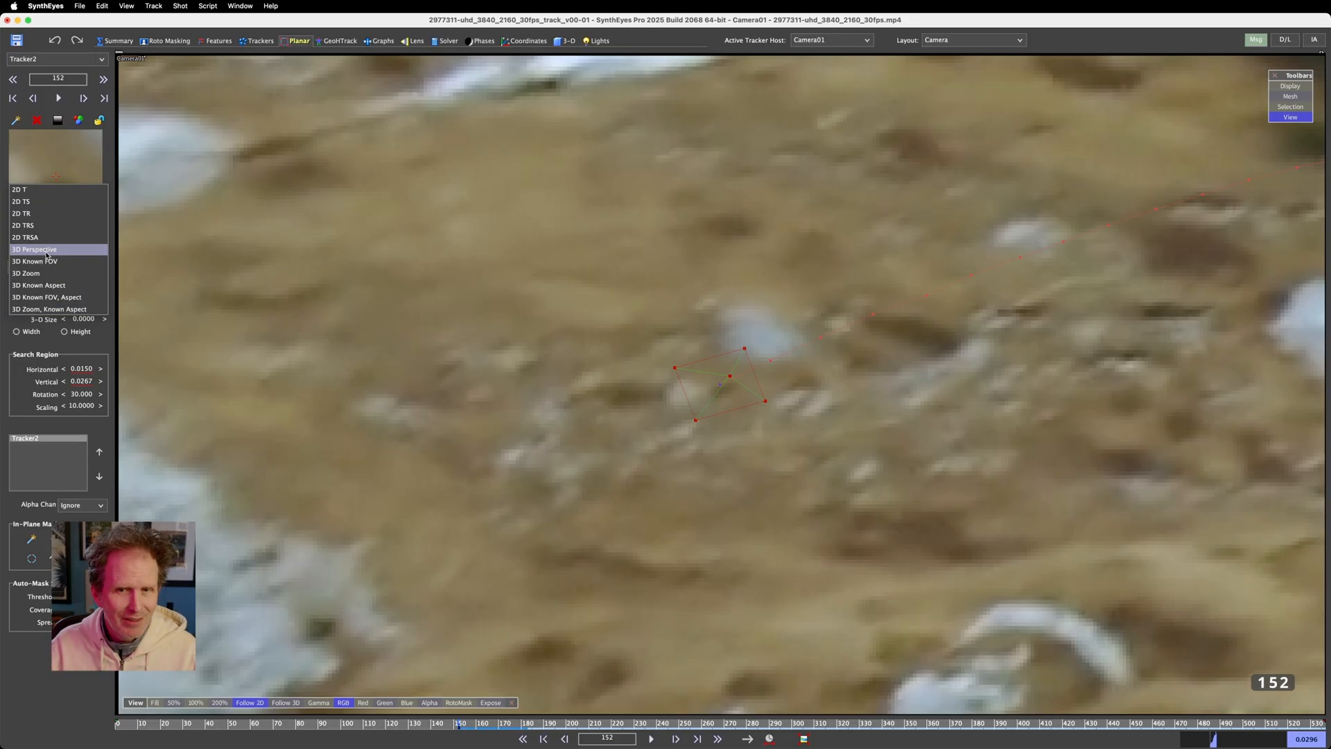
left_click(33, 190)
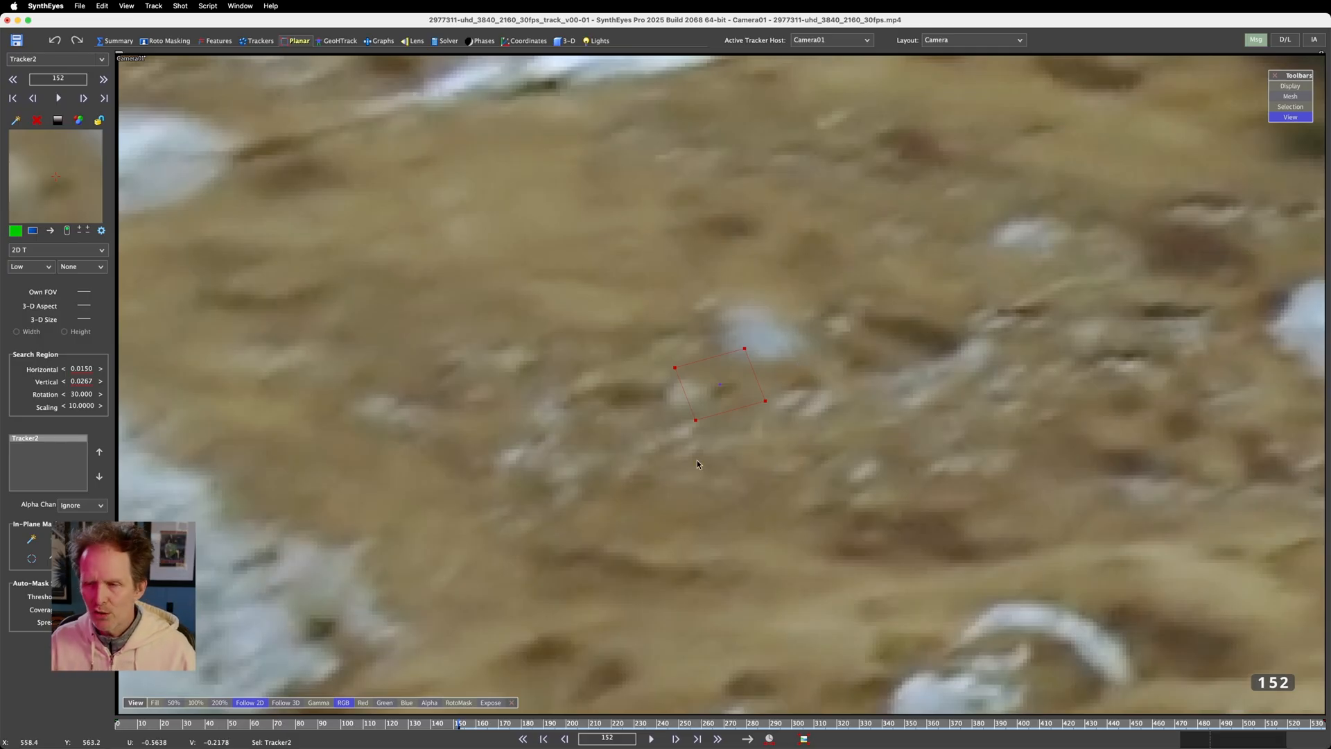
Track the planar tracker in 2D T mode forward from frame 152 to frame 214
key("Right")
key("Right")
key("Right")
key("Right")
key("Right")
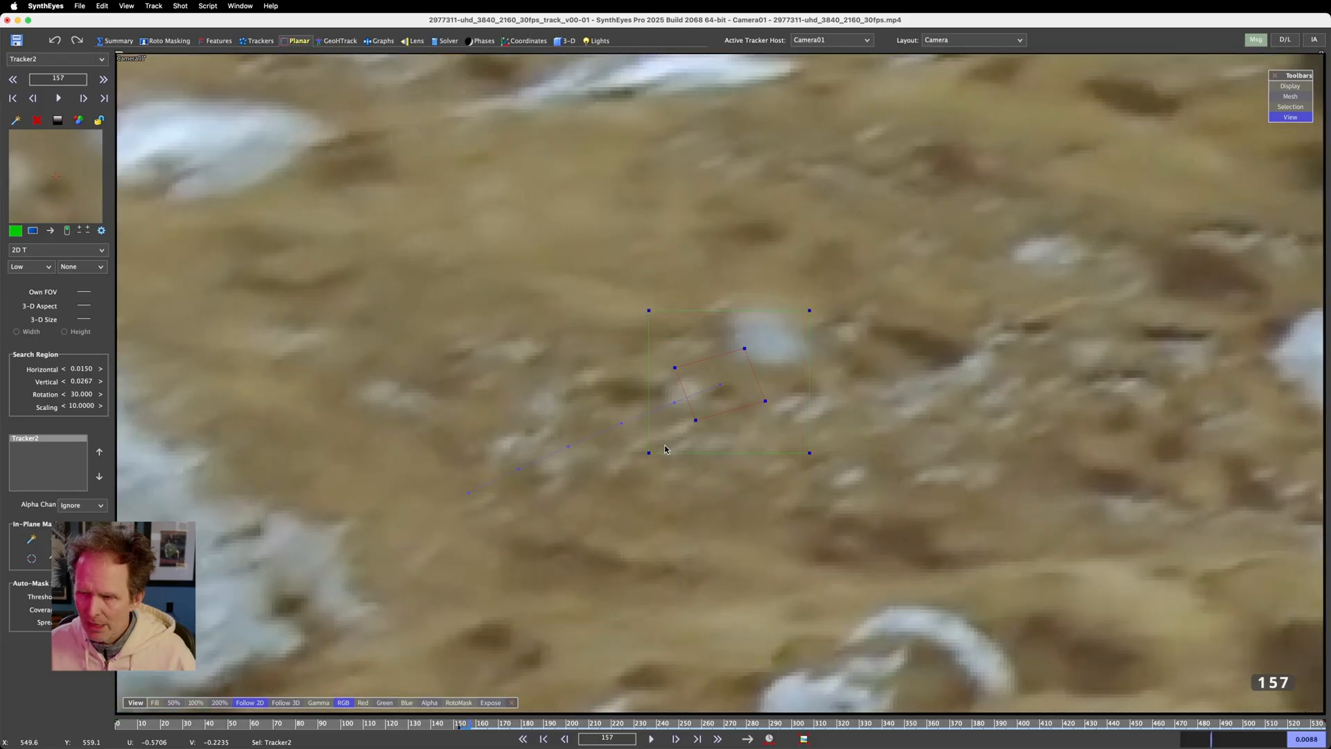
key("Right")
key("Right")
key("Right")
key("Right")
key("Right")
key("Right")
key("Right")
key("Right")
key("Right")
key("Right")
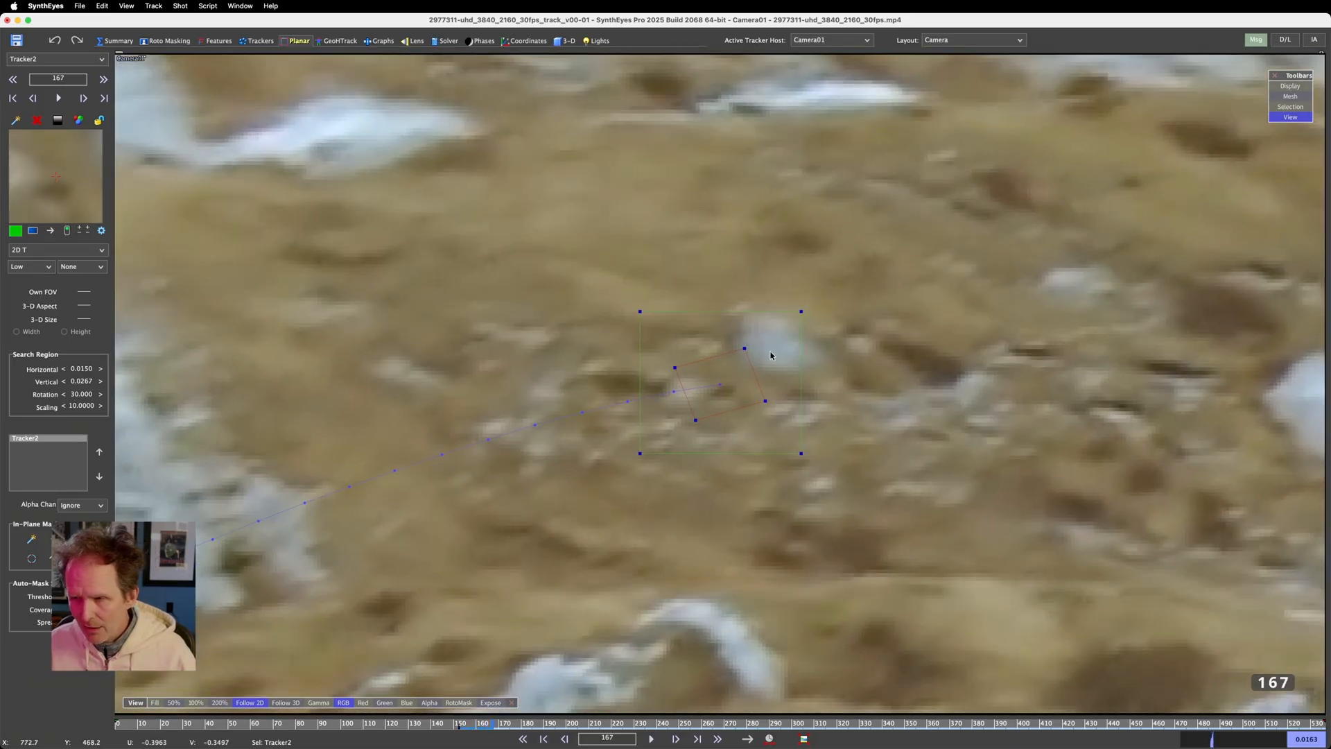
key("Right")
key("Right")
key("Right")
key("Right")
key("Right")
key("Right")
key("Right")
key("Right")
key("Right")
key("Right")
key("Right")
key("Right")
key("Right")
key("Right")
key("Right")
key("Right")
key("Right")
key("Right")
key("Right")
key("Right")
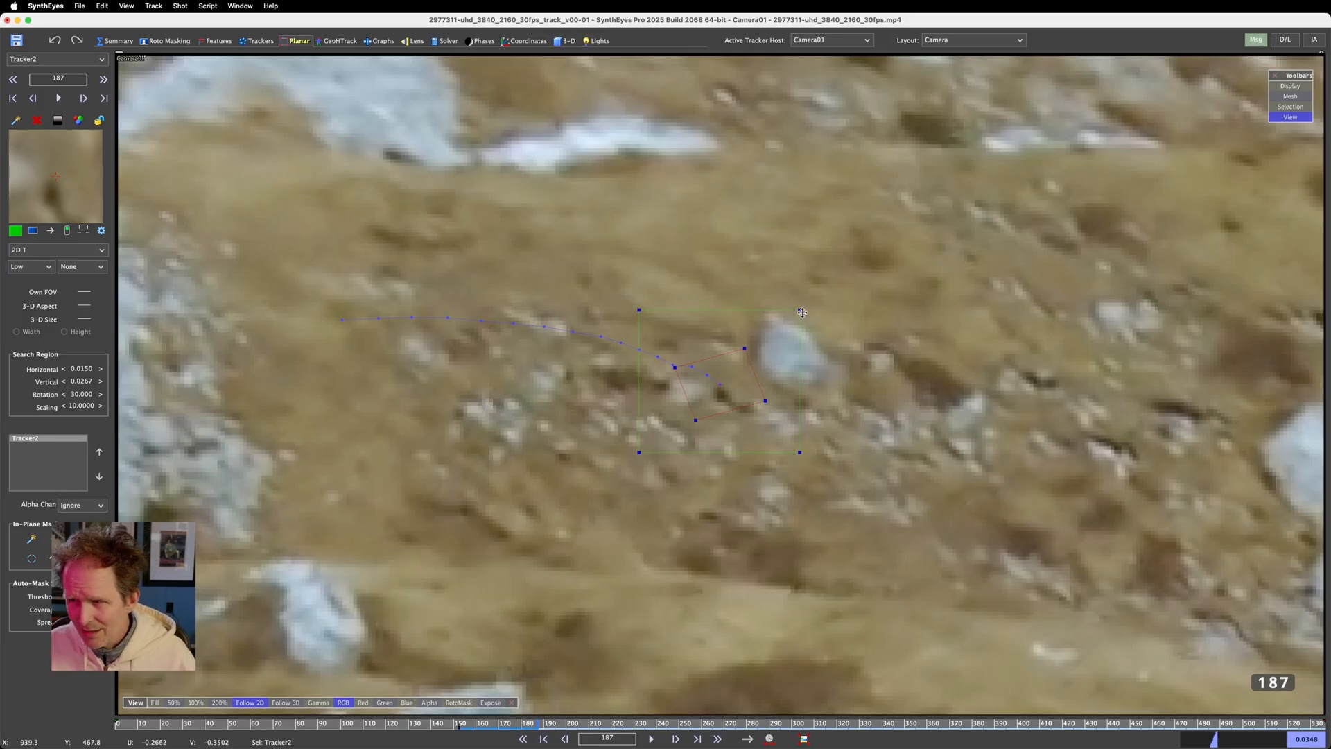
key("Right")
key("Left")
key("Left")
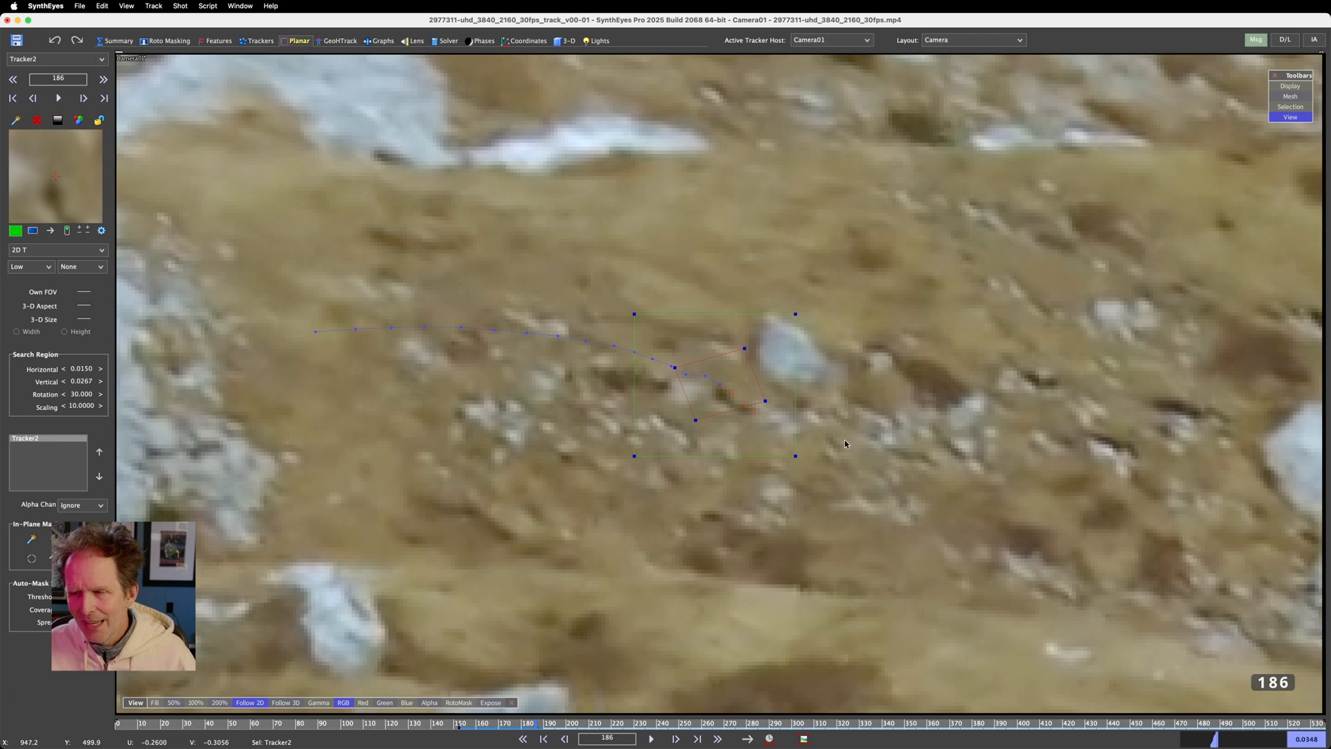
key("Right")
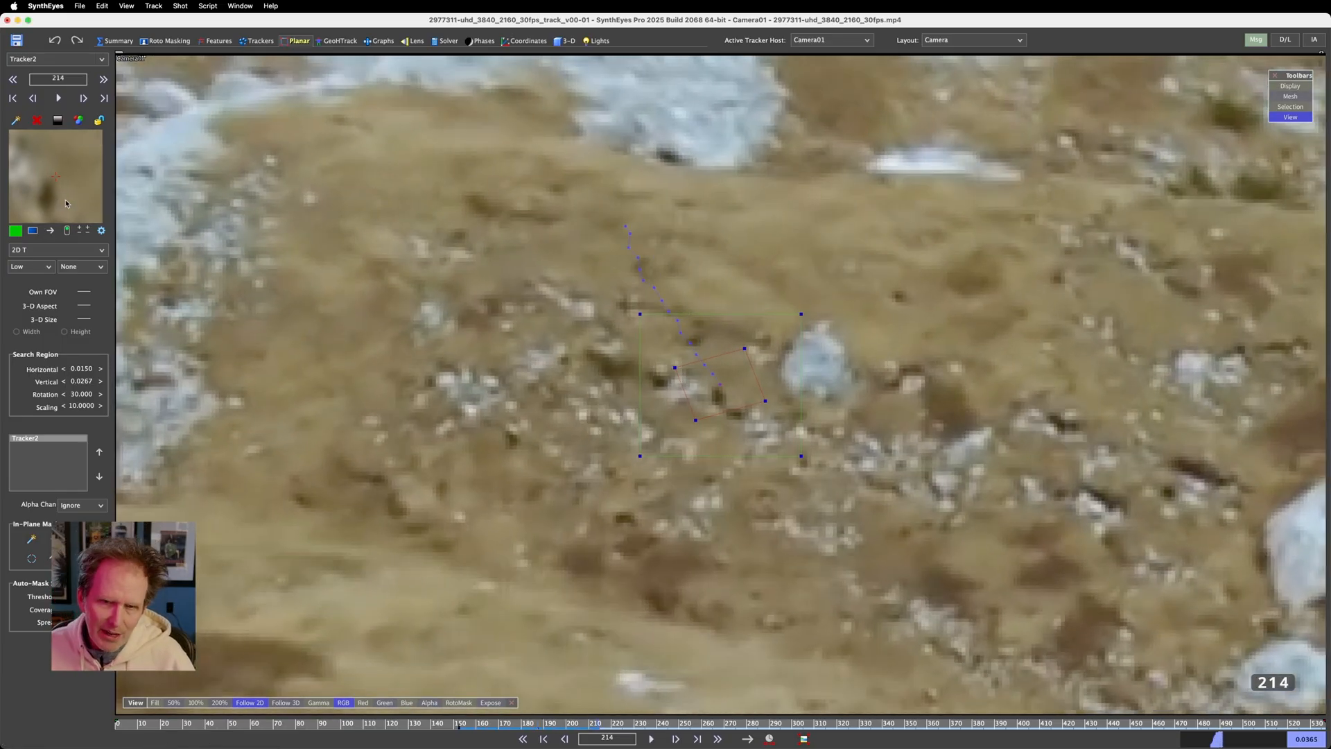
scroll(56, 201, "up", 20)
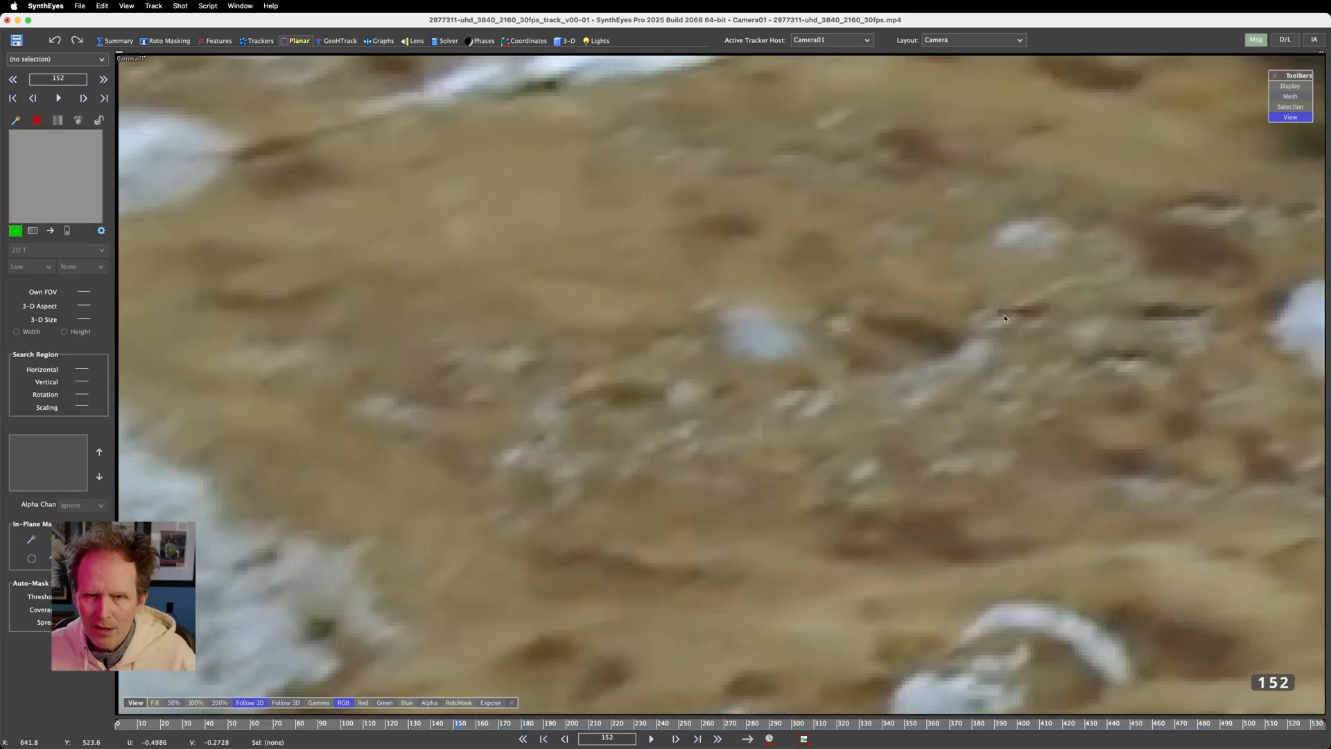
Draw a four-corner planar tracker around the small patch beside the white rock on frame 152 and set its mode to 2D TRSA
left_click(682, 368)
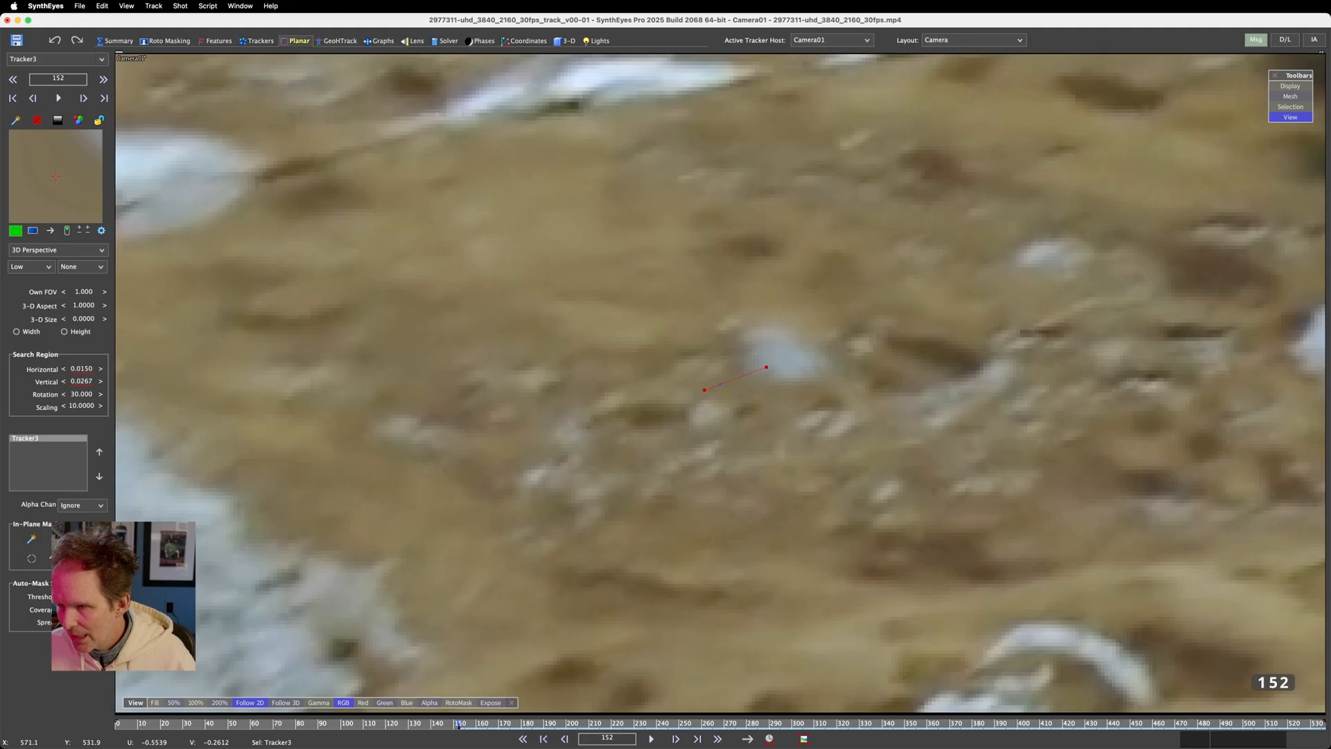
left_click(766, 367)
left_click(765, 414)
left_click(699, 417)
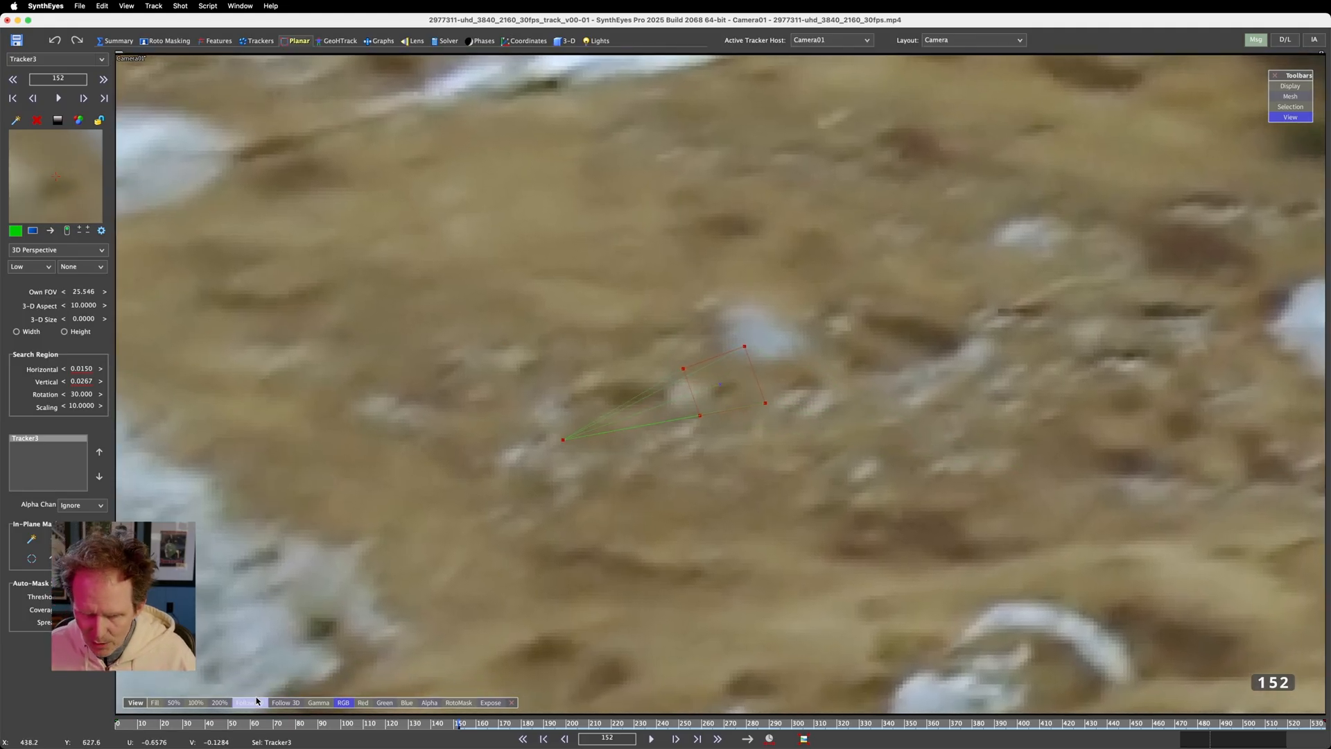
left_click_drag(700, 416, 697, 427)
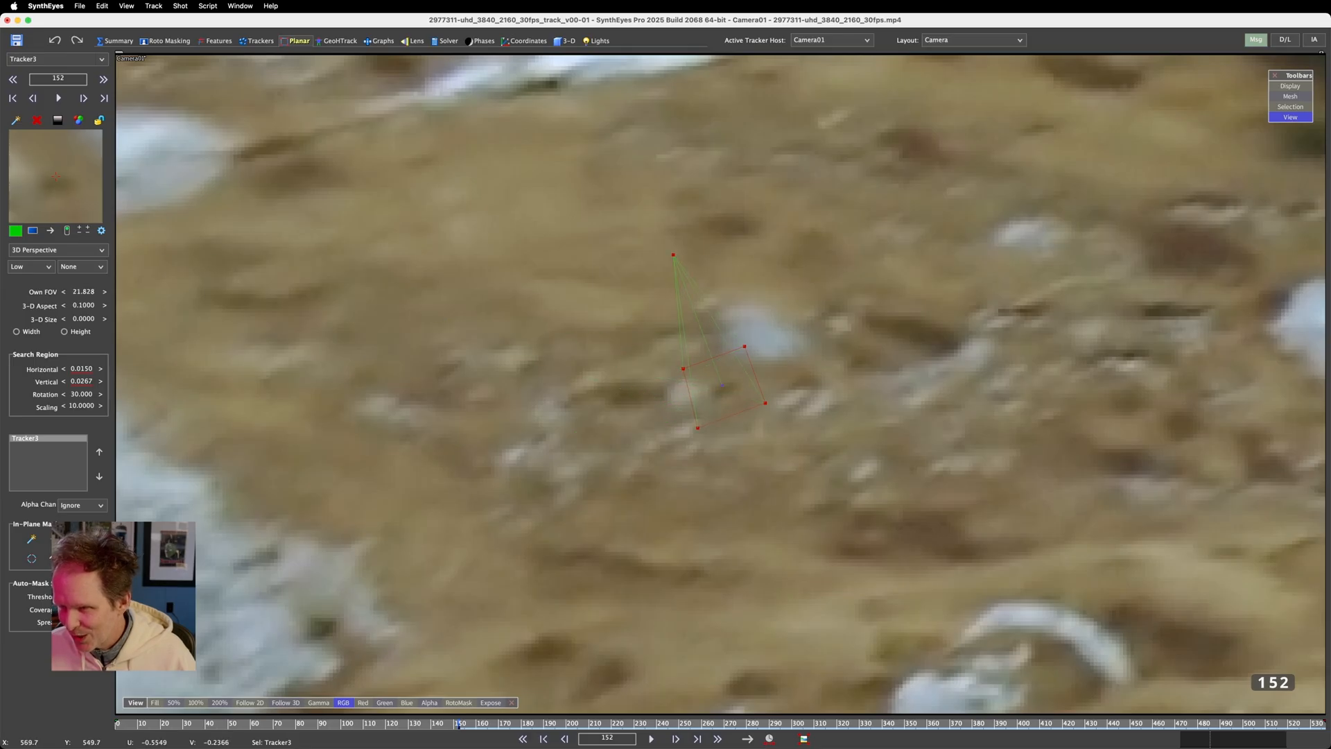
left_click(52, 250)
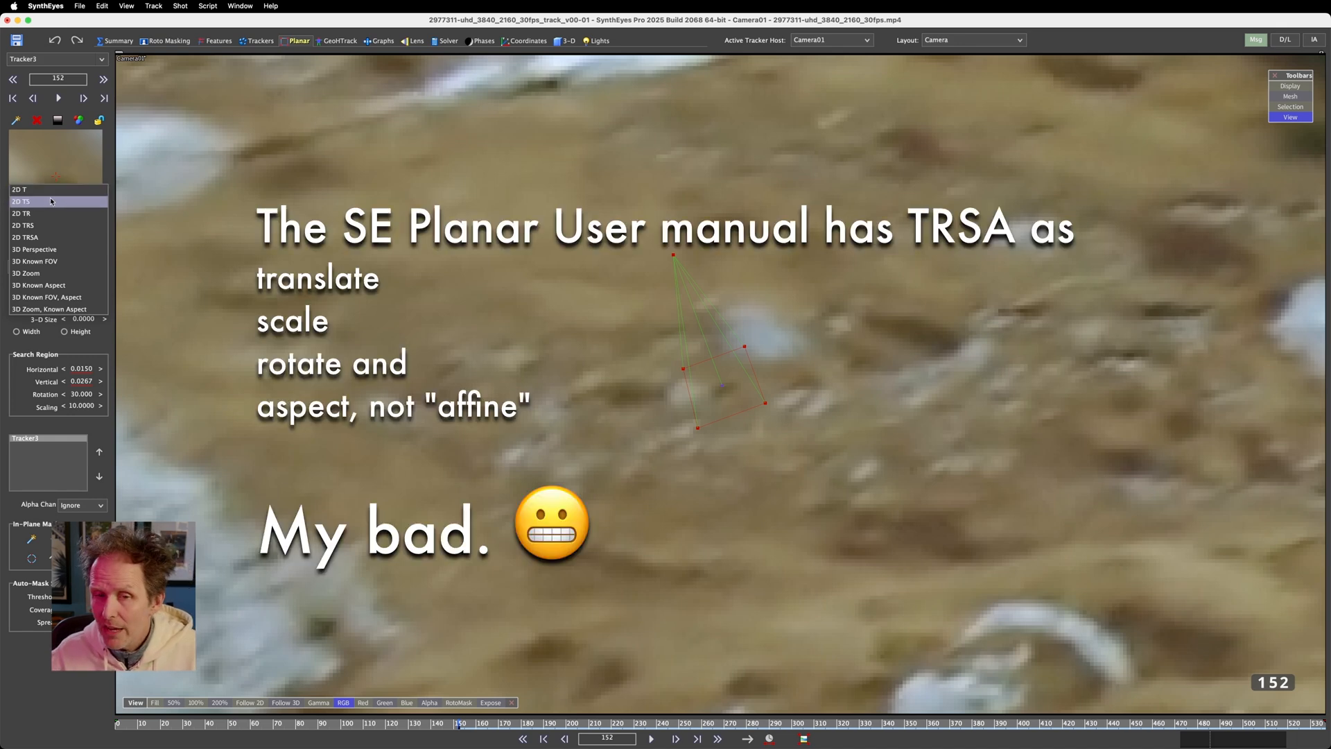
left_click(49, 238)
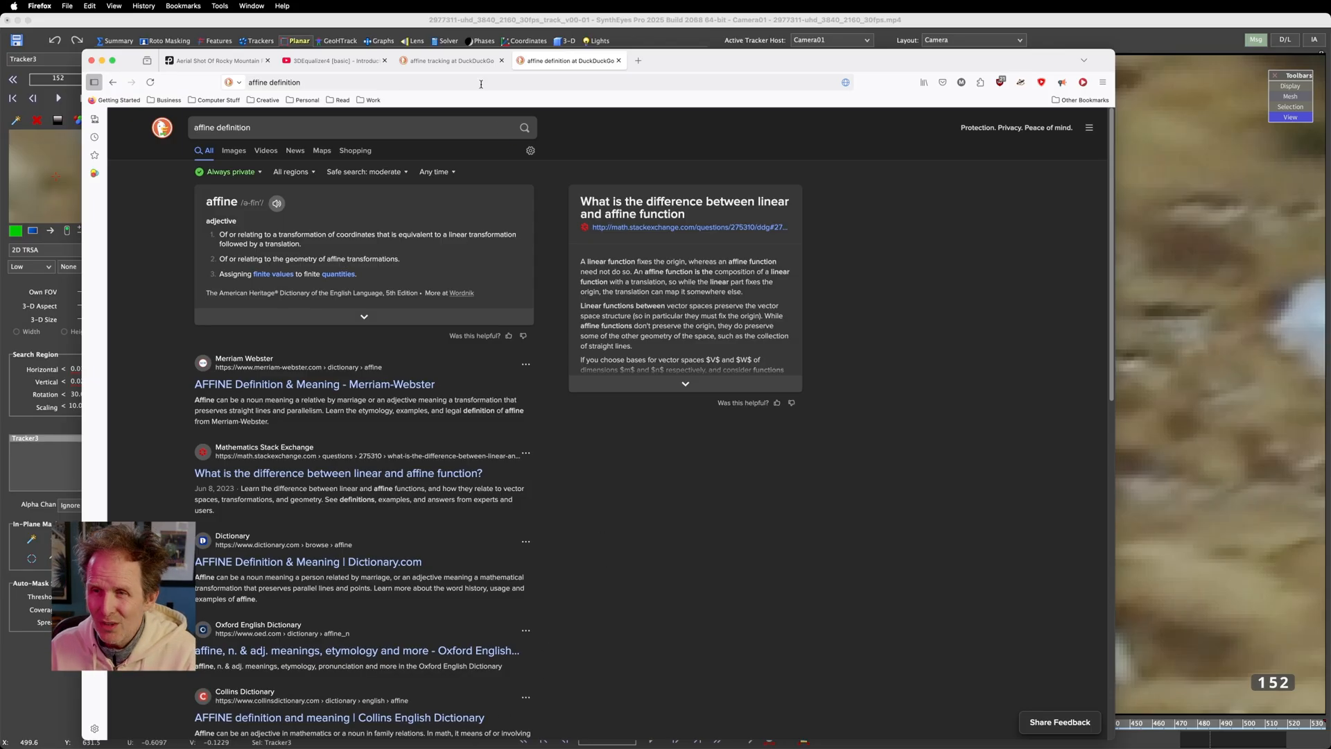
Switch to Firefox, consult the definition of affine with its pronunciation, and return to SynthEyes
mouse_move(448, 64)
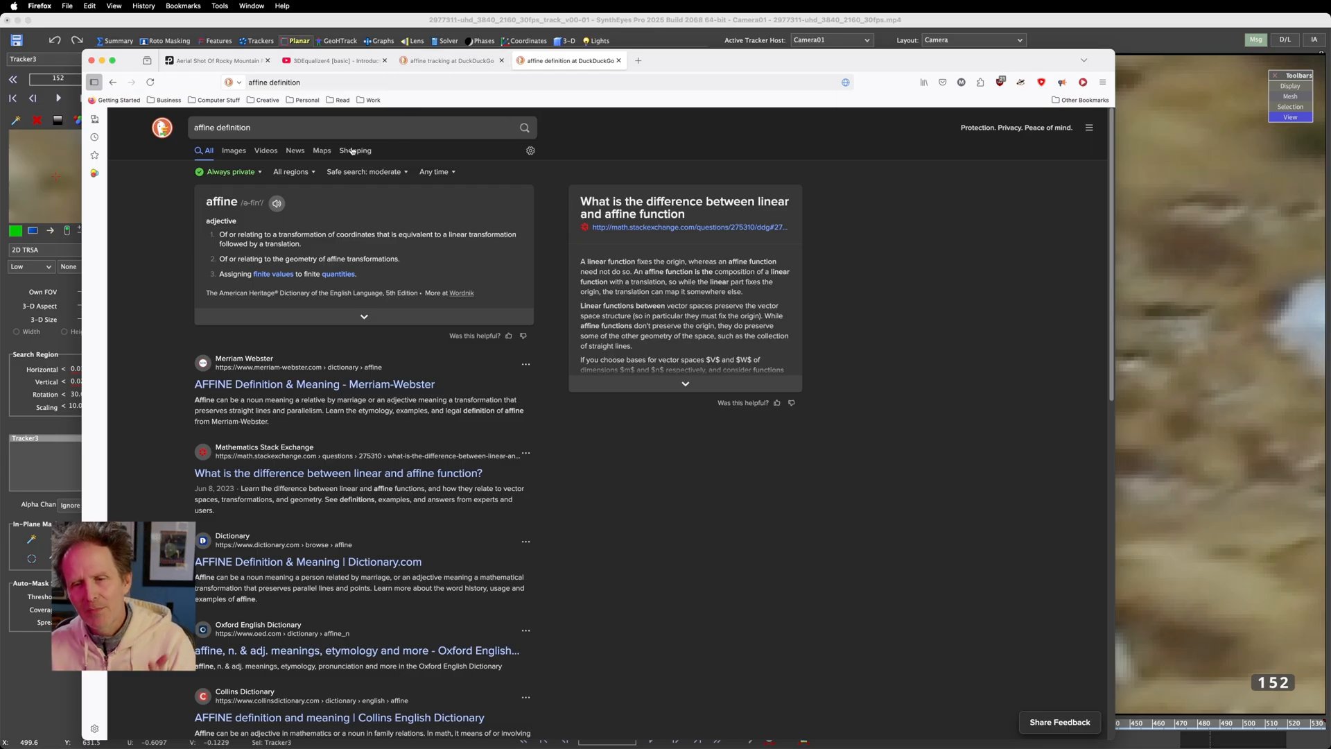
left_click(277, 204)
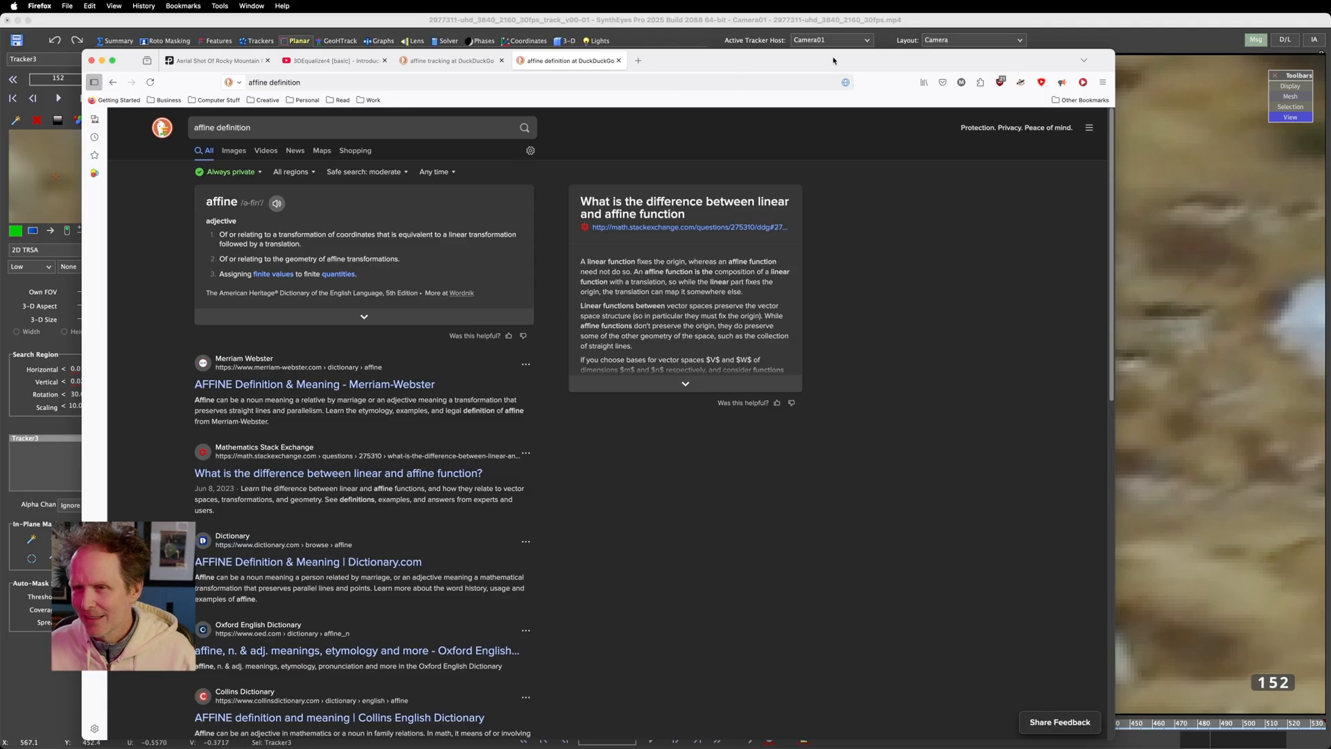
left_click(755, 20)
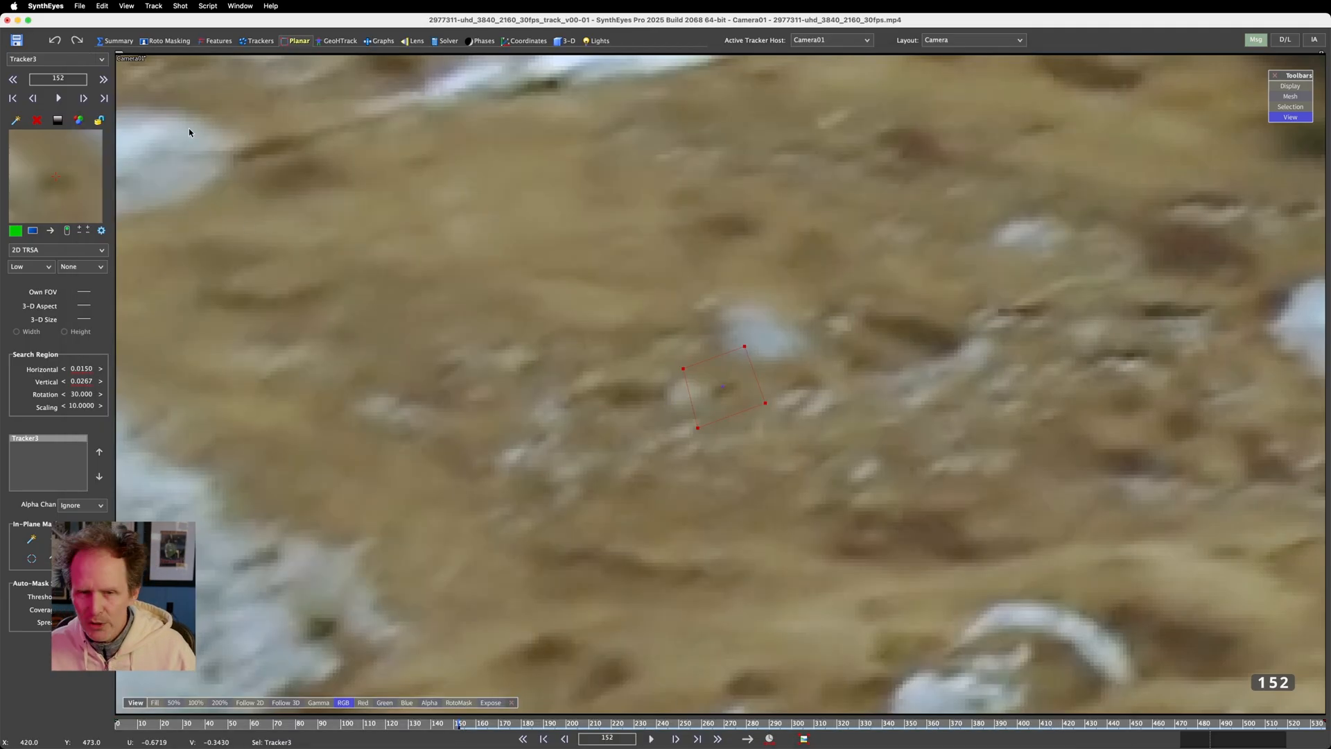
Keep the mode at 2D TRSA and track the new planar tracker forward from frame 152 to frame 158
left_click(39, 250)
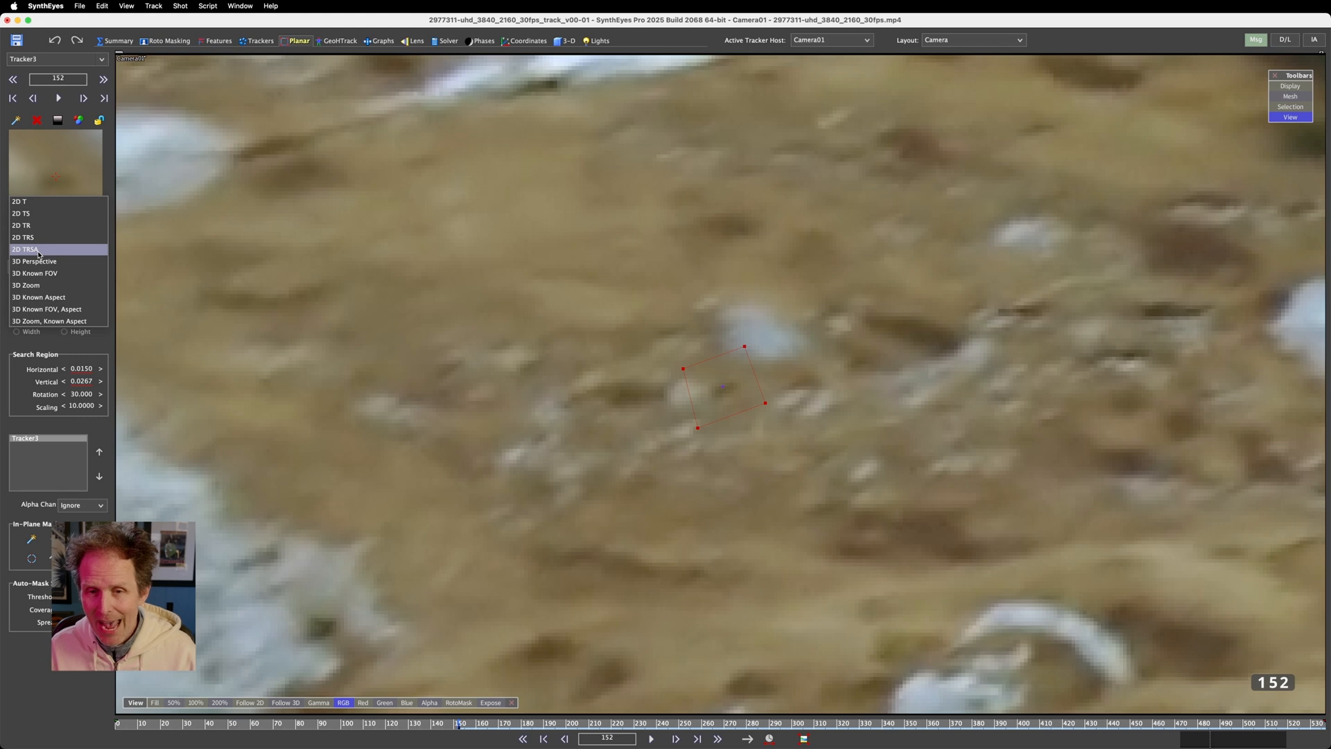
left_click(39, 250)
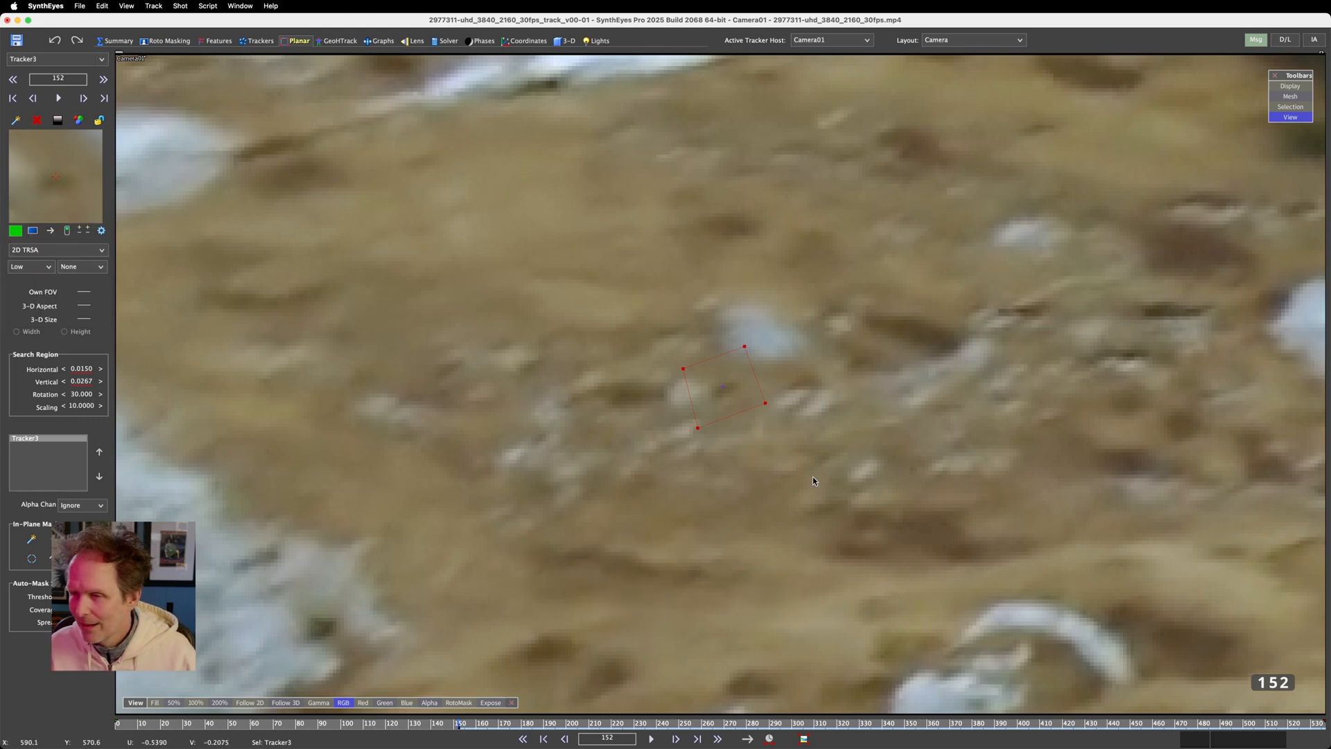
key("d")
key("s")
scroll(730, 448, "down", 3)
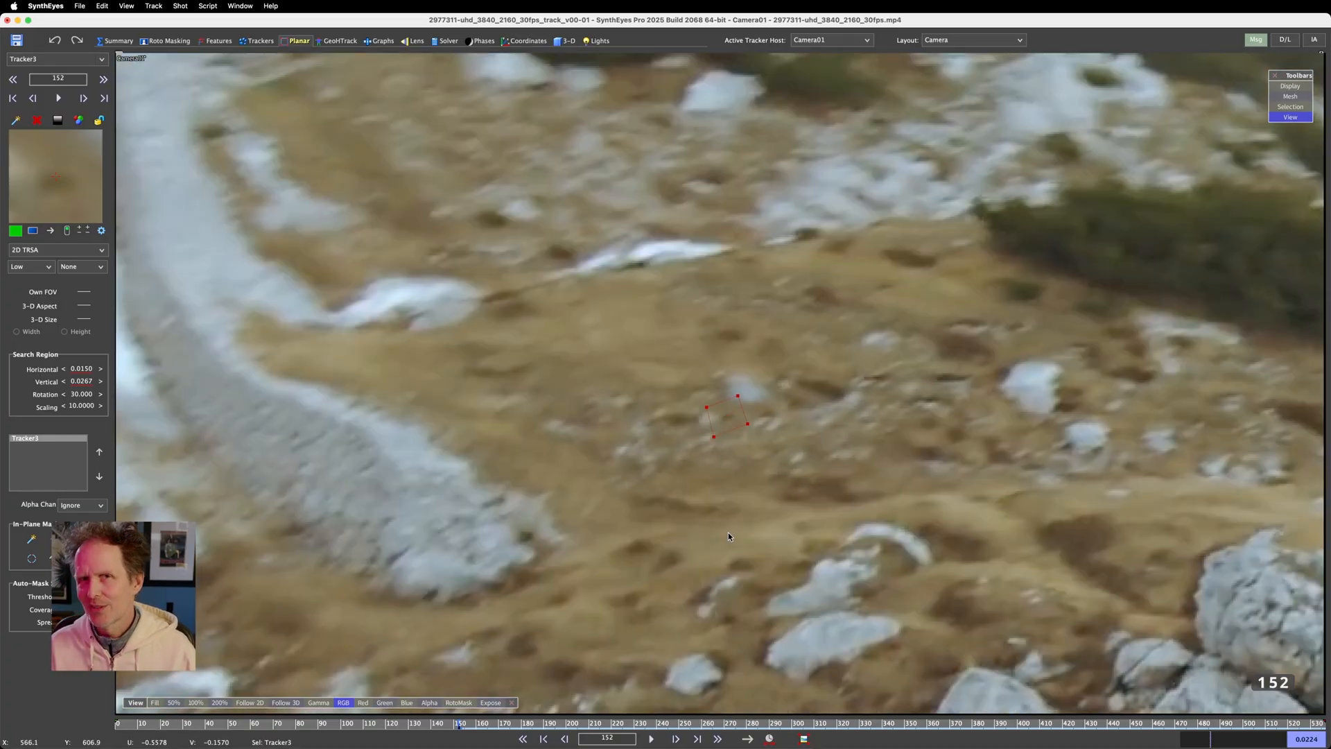
left_click_drag(754, 421, 740, 392)
key("d")
key("d")
key("d")
key("d")
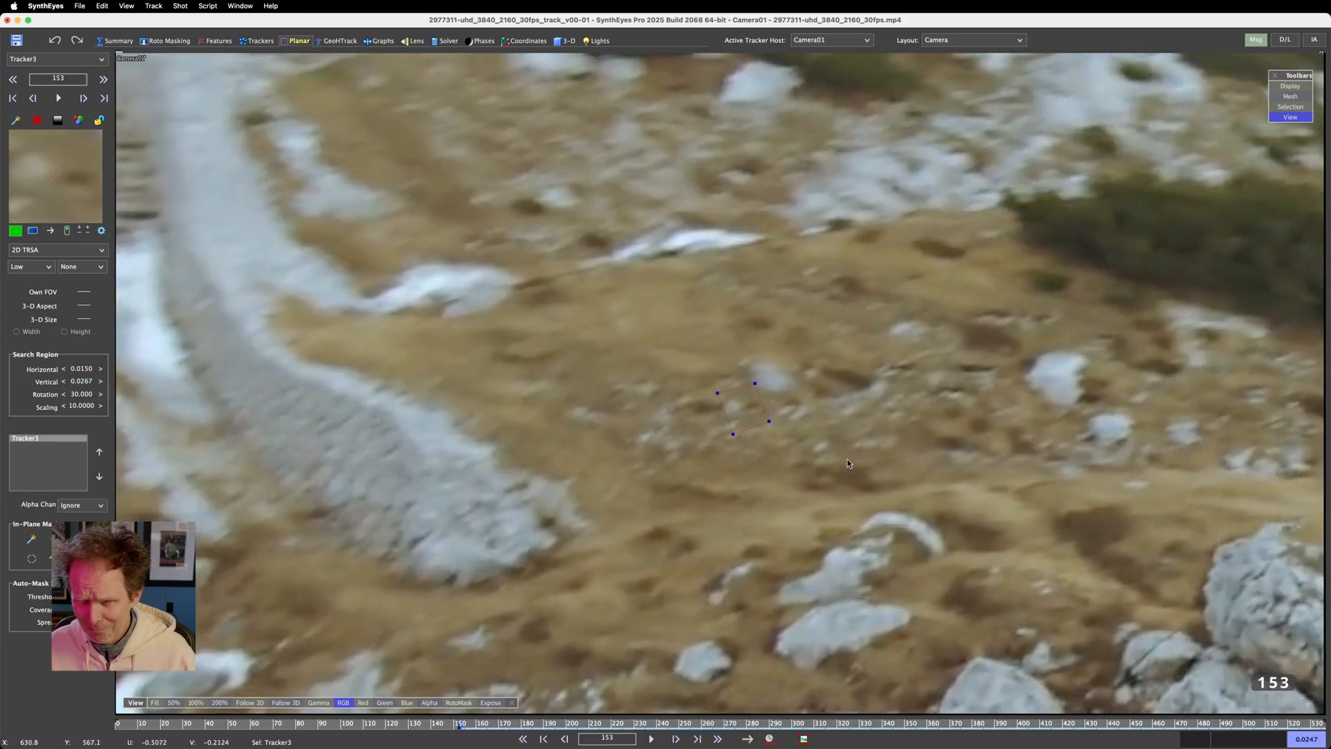
key("d")
key("d")
key("d")
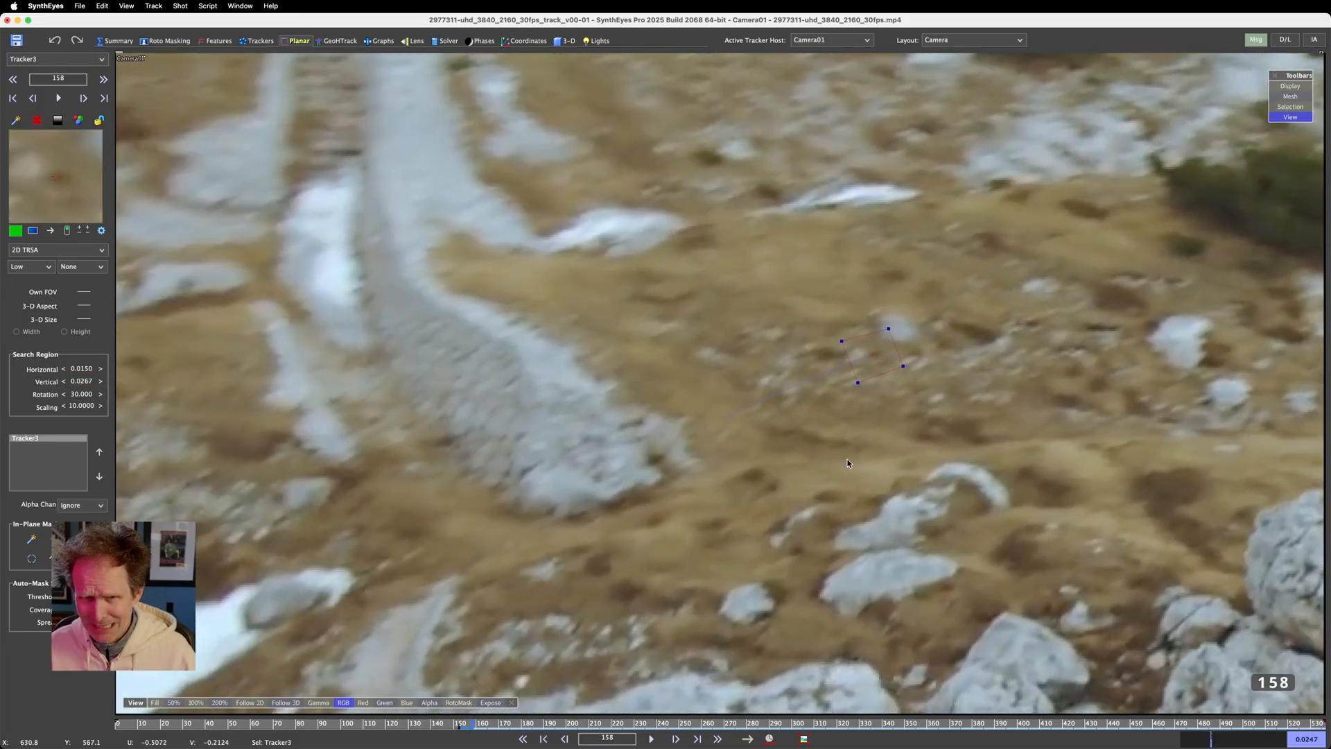
Step back to frame 153 and continue the 2D TRSA track forward to frame 173
key("s")
key("s")
key("s")
key("s")
key("s")
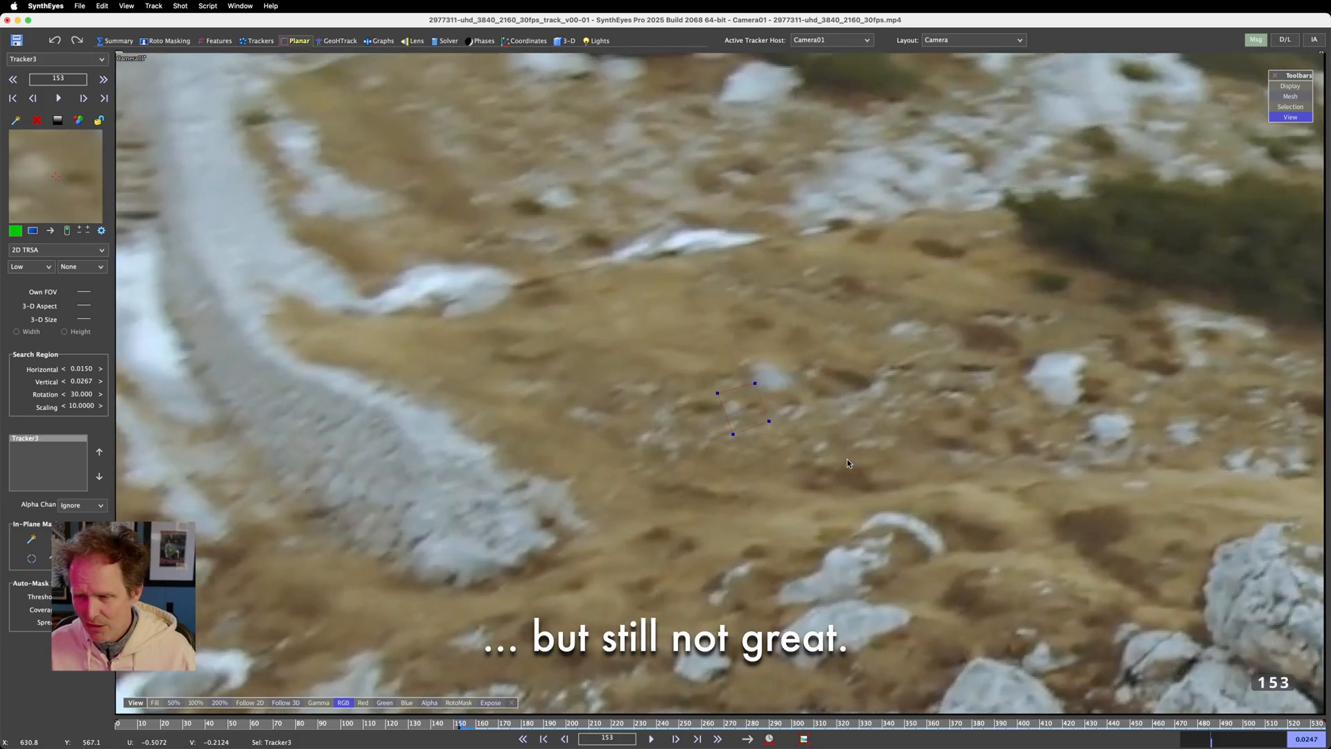
key("d")
key("d")
key("d")
key("d")
key("d")
key("d")
key("d")
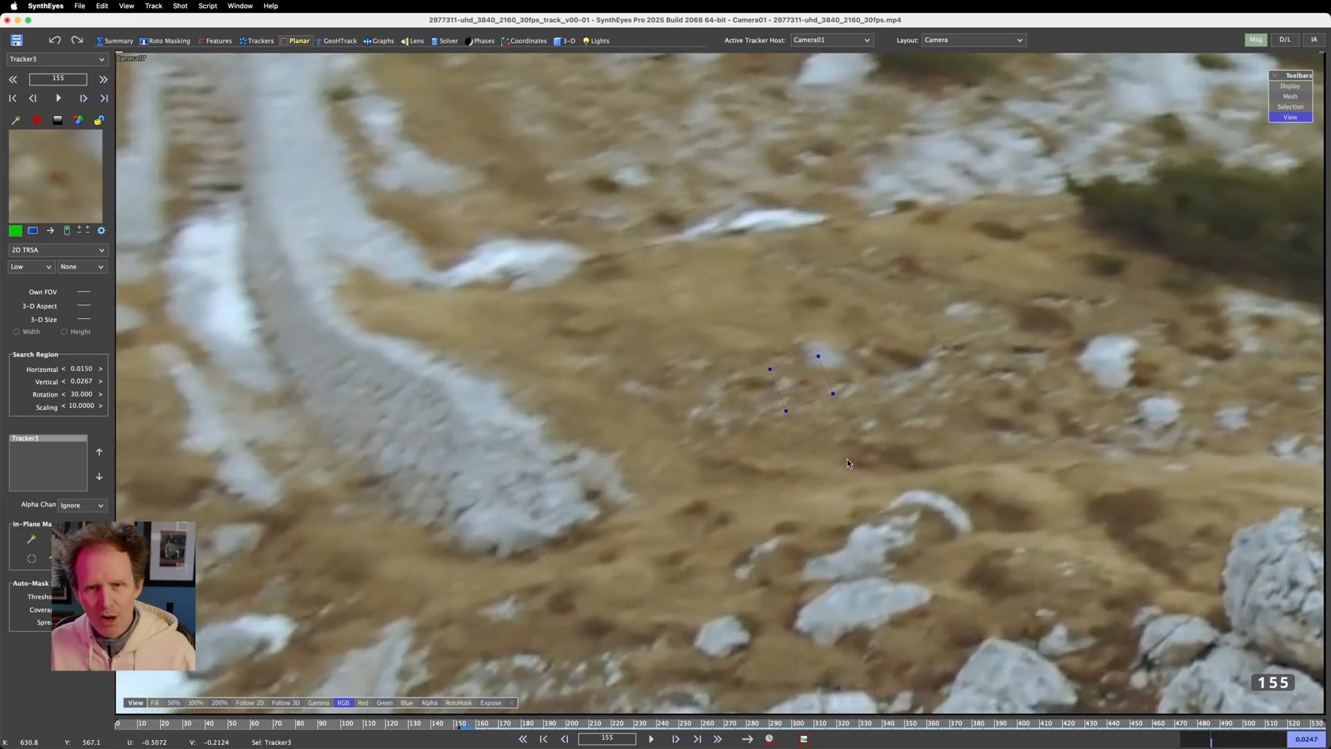
key("d")
key("d")
key("d")
key("d")
key("d")
key("d")
key("d")
key("d")
key("d")
key("d")
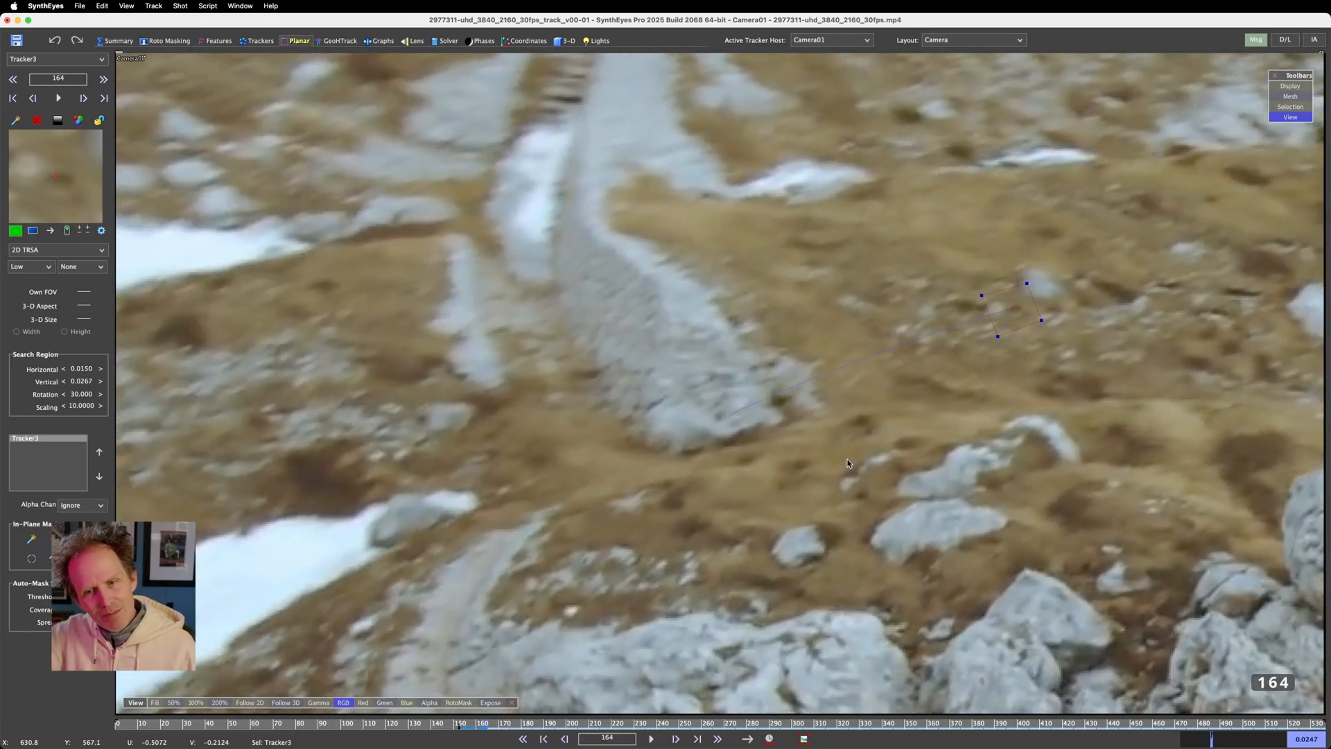
key("d")
key("d")
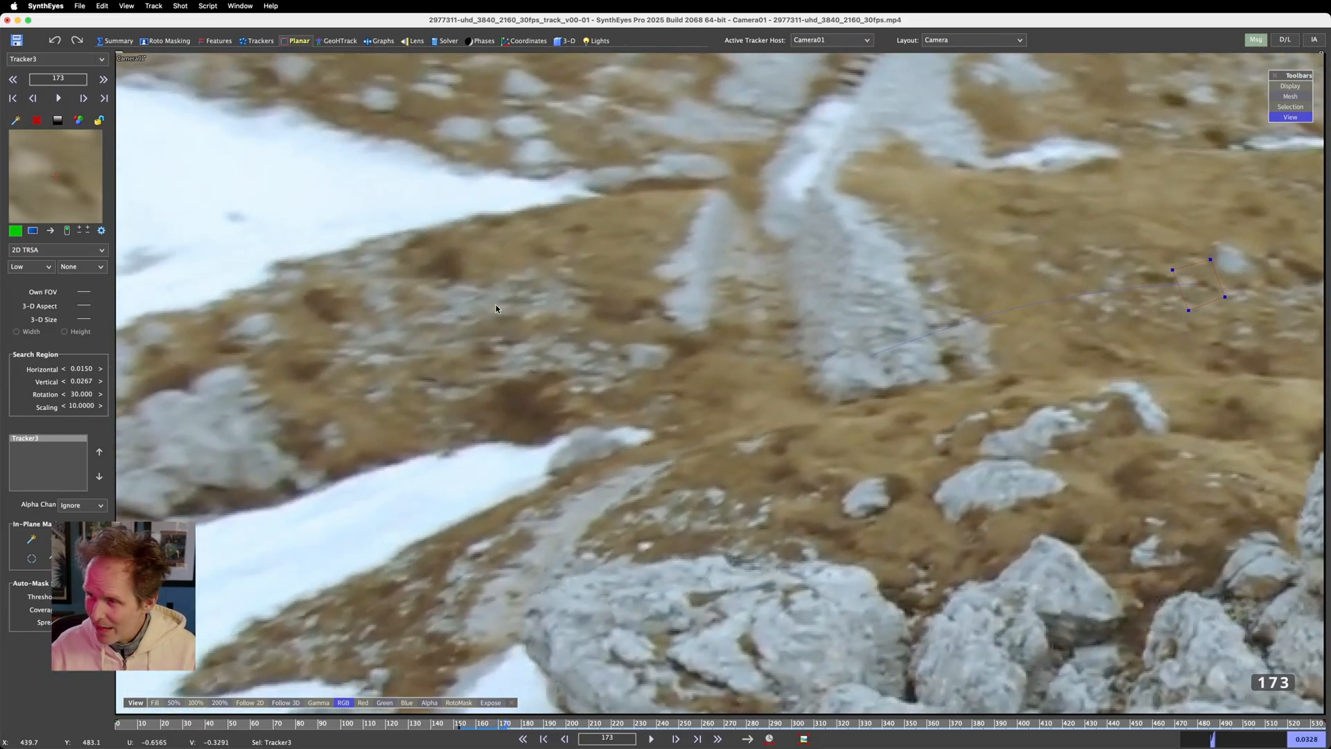
Turn on Follow 2D, go back before the start of the track, and extend the planar track forward to frame 205
key("5")
key("s")
key("s")
key("s")
key("s")
key("s")
key("s")
key("s")
key("s")
key("s")
key("s")
key("s")
key("s")
key("s")
key("s")
key("s")
key("s")
key("s")
key("s")
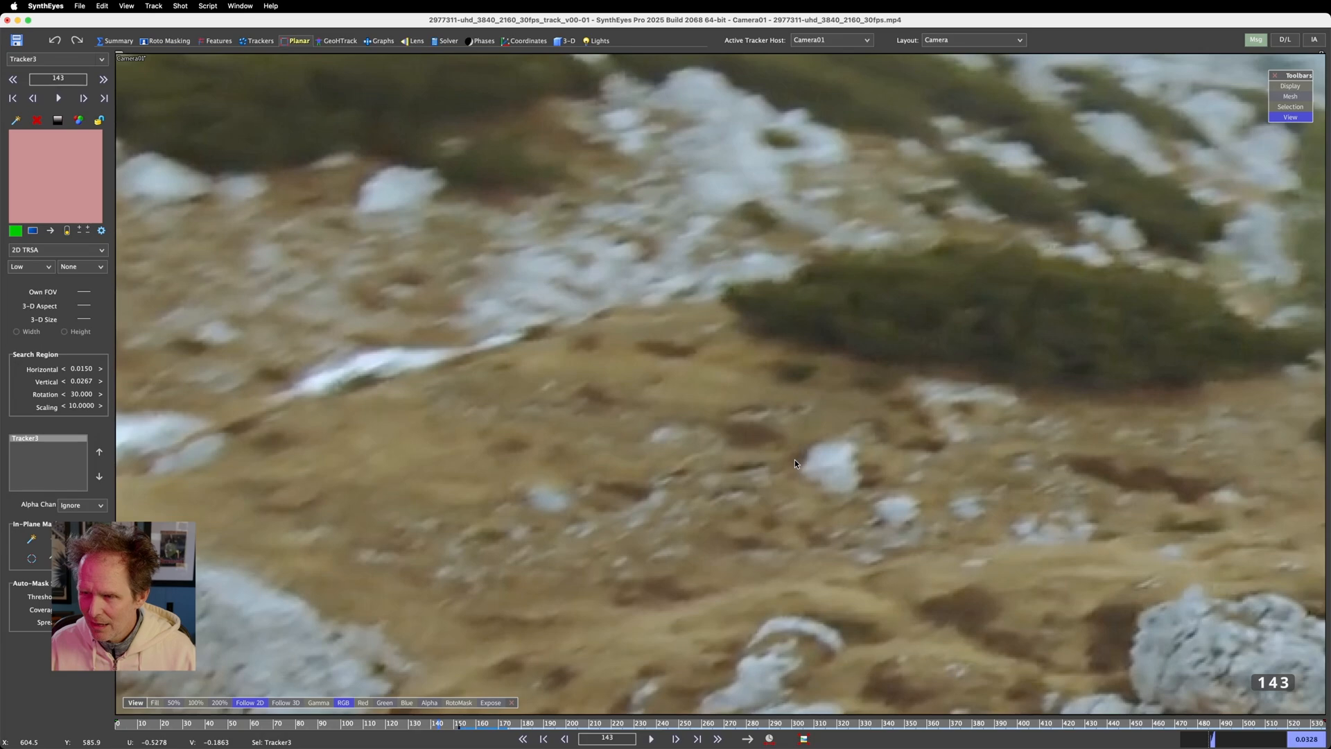
key("d")
key("d")
key("d")
key("d")
key("d")
key("d")
key("d")
key("d")
key("d")
key("d")
key("d")
key("d")
key("d")
key("d")
key("d")
key("d")
key("d")
key("d")
key("d")
key("d")
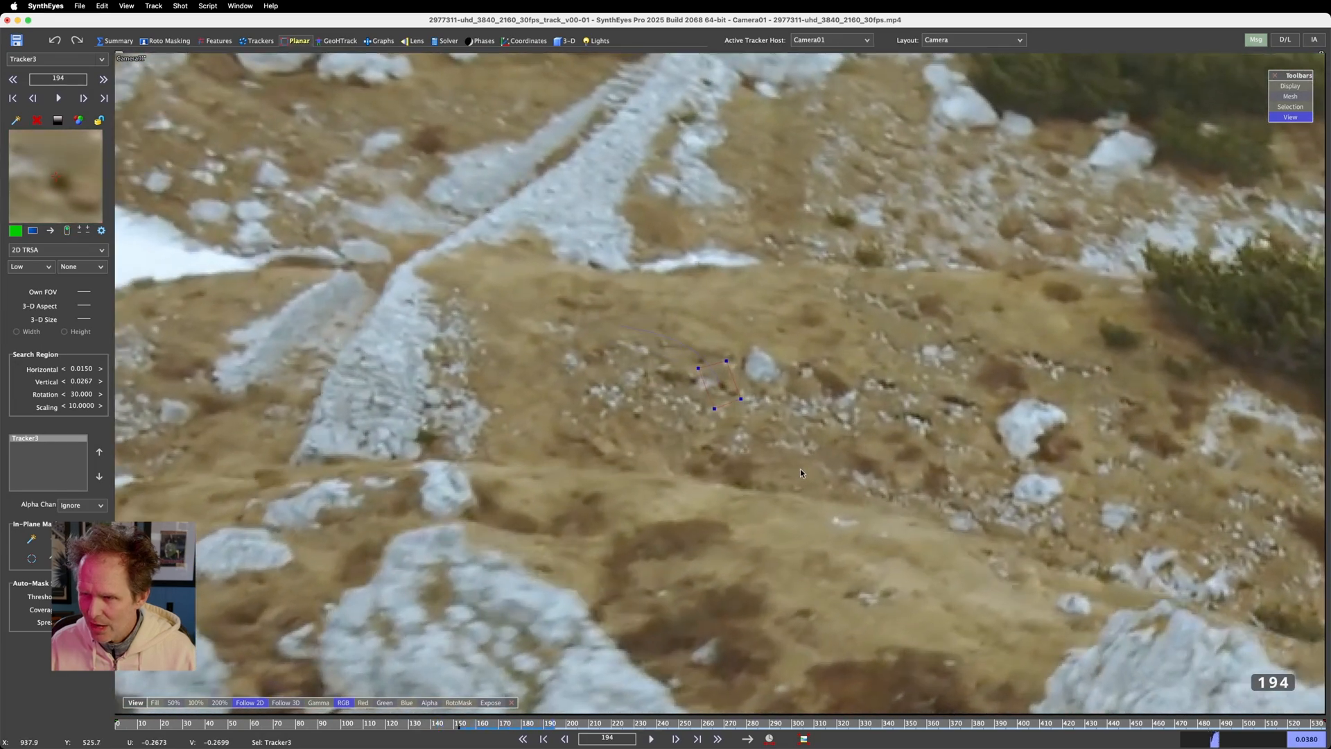
key("d")
key("d")
key("d")
key("d")
key("d")
key("d")
key("d")
key("d")
key("d")
key("d")
key("d")
key("d")
key("d")
key("d")
key("d")
Step back to frame 186 and compare the planar corner positions between frames 186 and 187
key("s")
key("s")
key("s")
key("s")
key("s")
key("s")
key("s")
key("s")
key("s")
key("s")
key("s")
key("s")
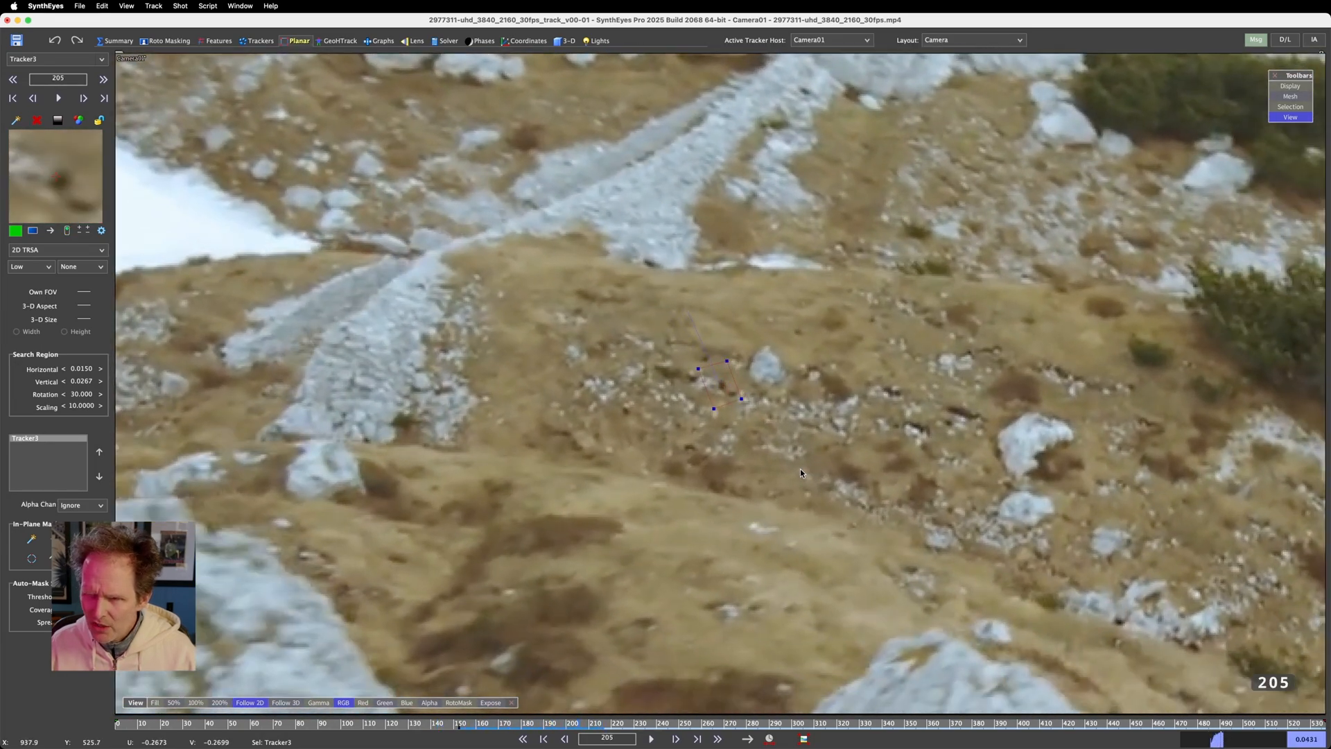
key("s")
key("s")
key("s")
key("s")
key("s")
key("s")
key("s")
key("s")
key("s")
key("s")
key("s")
key("s")
key("s")
key("s")
key("s")
key("s")
key("s")
key("s")
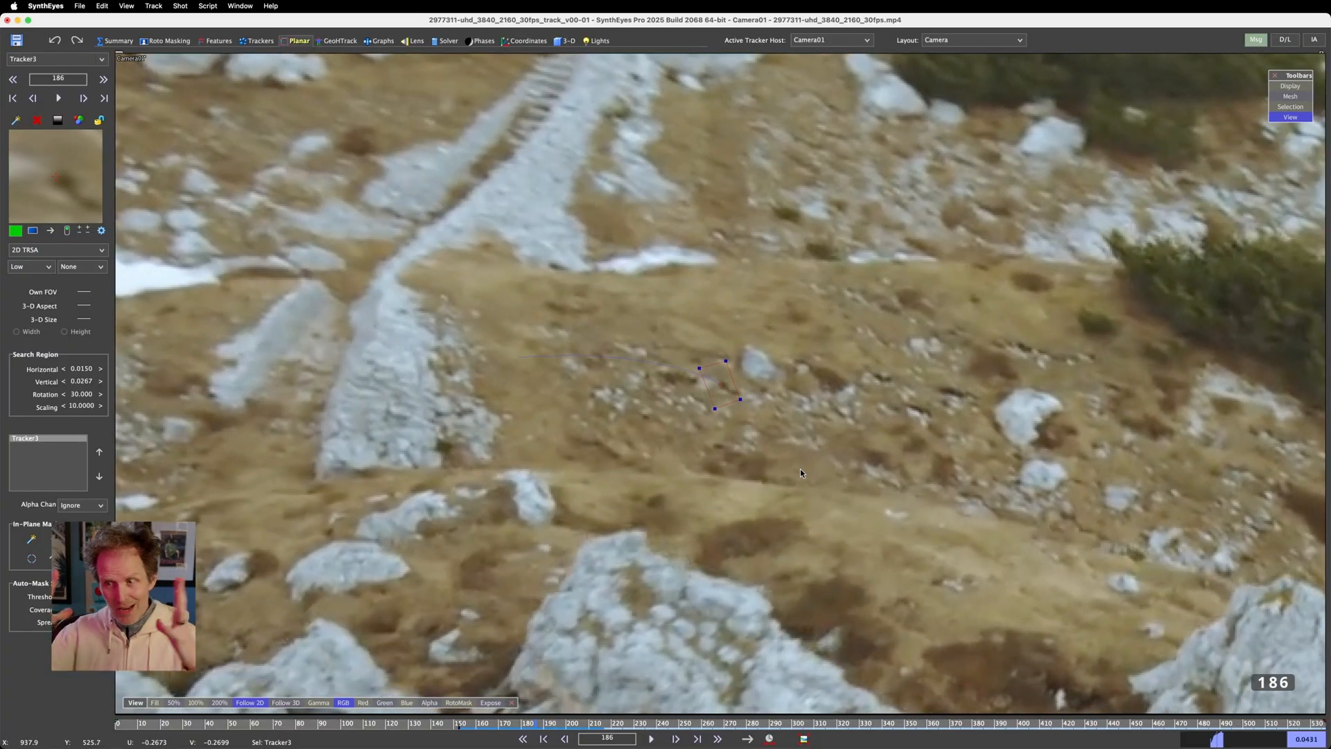
key("d")
key("d")
key("d")
key("d")
key("d")
key("d")
key("d")
key("d")
key("d")
key("d")
key("d")
key("d")
key("d")
key("d")
key("d")
key("d")
key("d")
key("d")
key("d")
key("d")
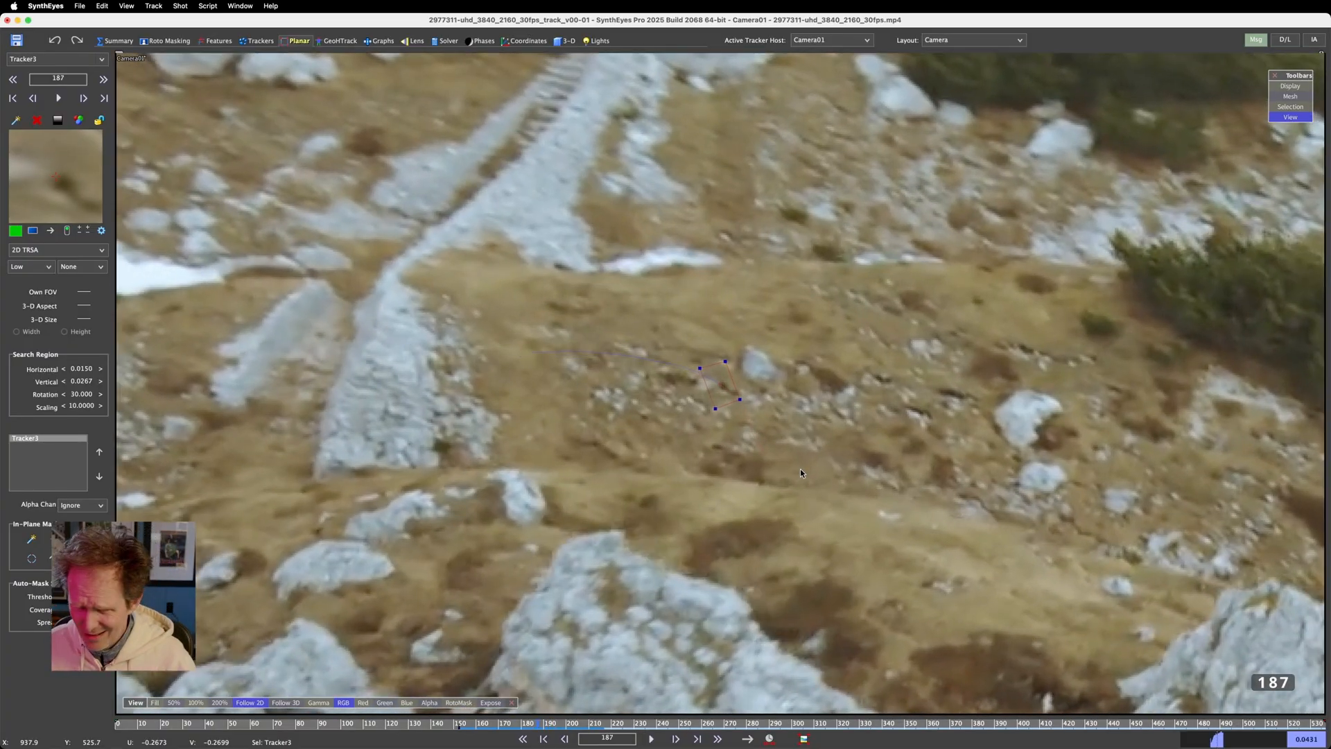
key("s")
key("s")
key("s")
key("s")
key("s")
key("s")
key("s")
key("s")
key("s")
key("s")
key("s")
key("s")
key("s")
key("s")
key("s")
key("s")
key("s")
key("s")
key("s")
key("s")
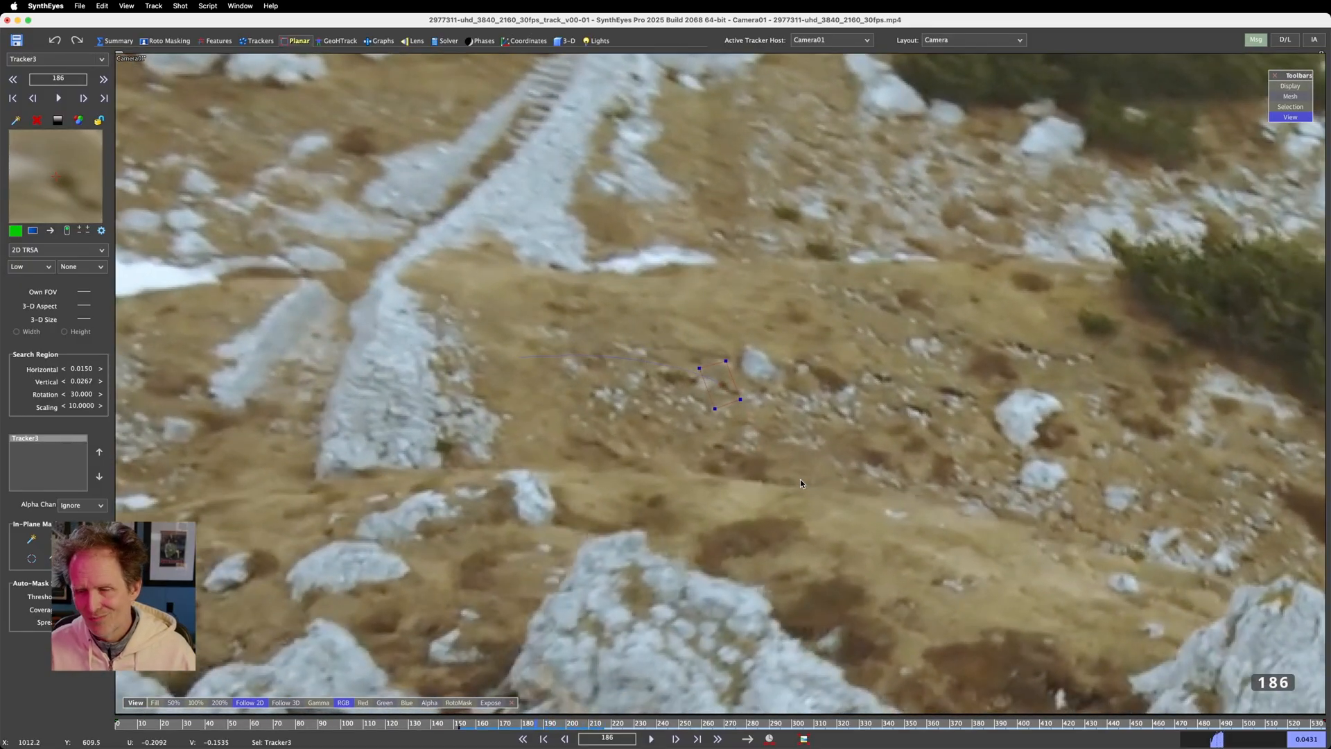
Step back through the tracked range to frame 161 and examine how the planar corners hold on the slope
key("s")
key("s")
key("s")
key("s")
key("s")
key("s")
key("s")
key("s")
key("s")
key("s")
key("s")
key("s")
key("s")
key("s")
key("s")
key("s")
key("s")
key("s")
key("s")
key("s")
key("s")
key("s")
key("s")
key("s")
key("s")
key("s")
key("s")
key("s")
key("s")
key("s")
key("s")
key("s")
key("s")
key("s")
key("s")
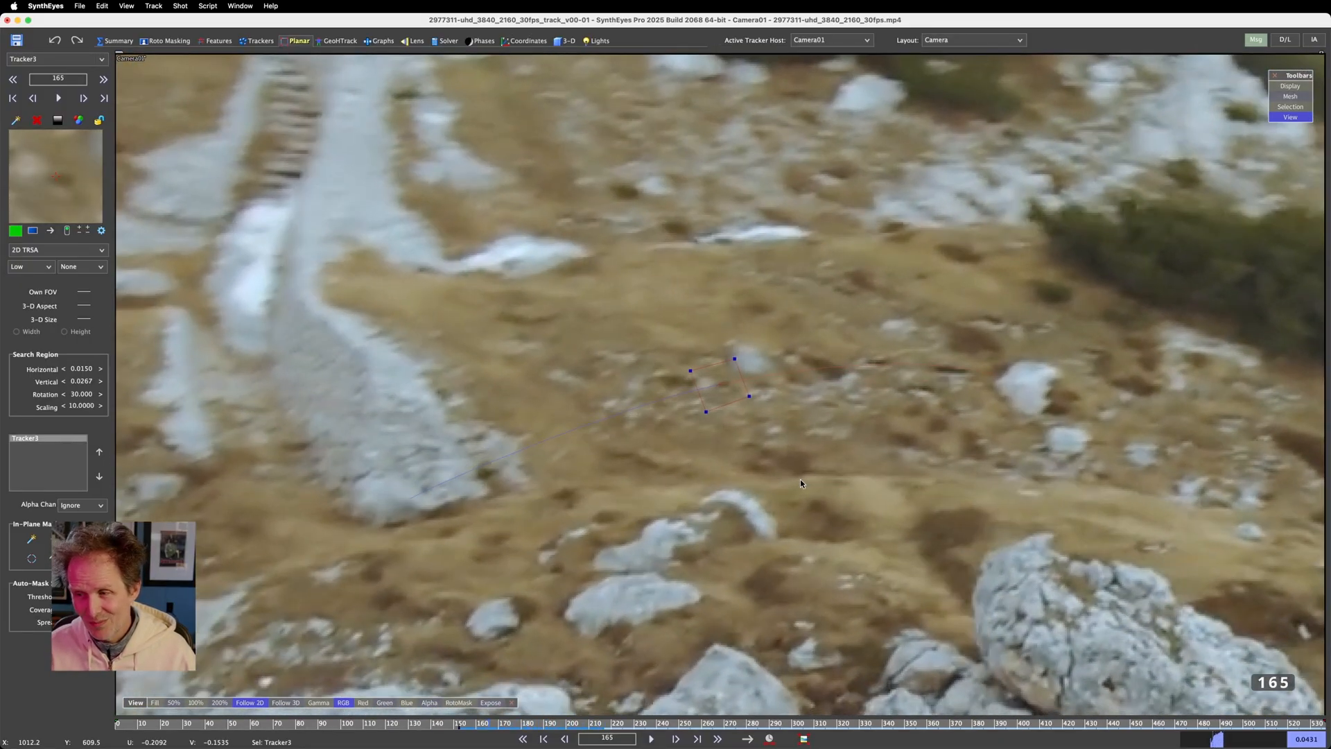
key("d")
key("d")
key("d")
key("d")
key("d")
key("d")
key("d")
key("d")
key("d")
key("d")
key("d")
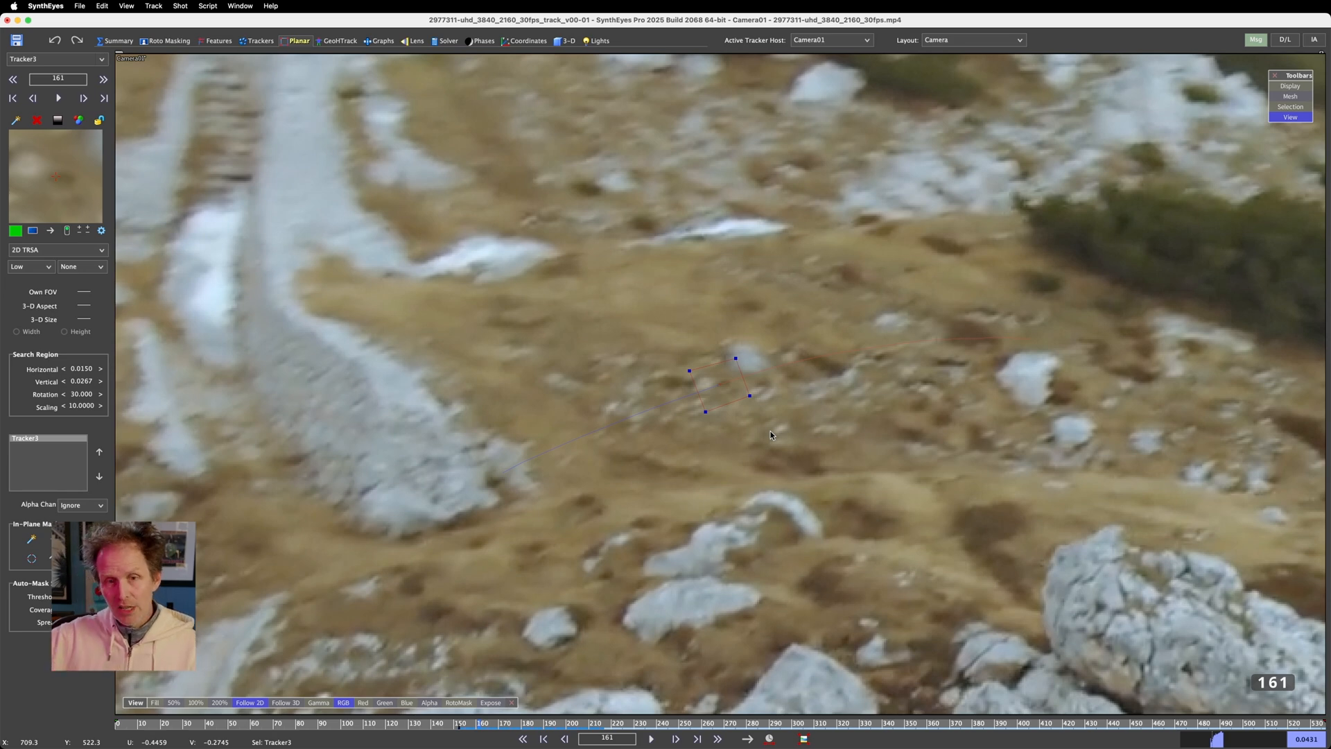
Open the Hierarchy View, inspect regular tracker #1, and reselect planar tracker #3
key("shift+h")
left_click_drag(371, 61, 419, 92)
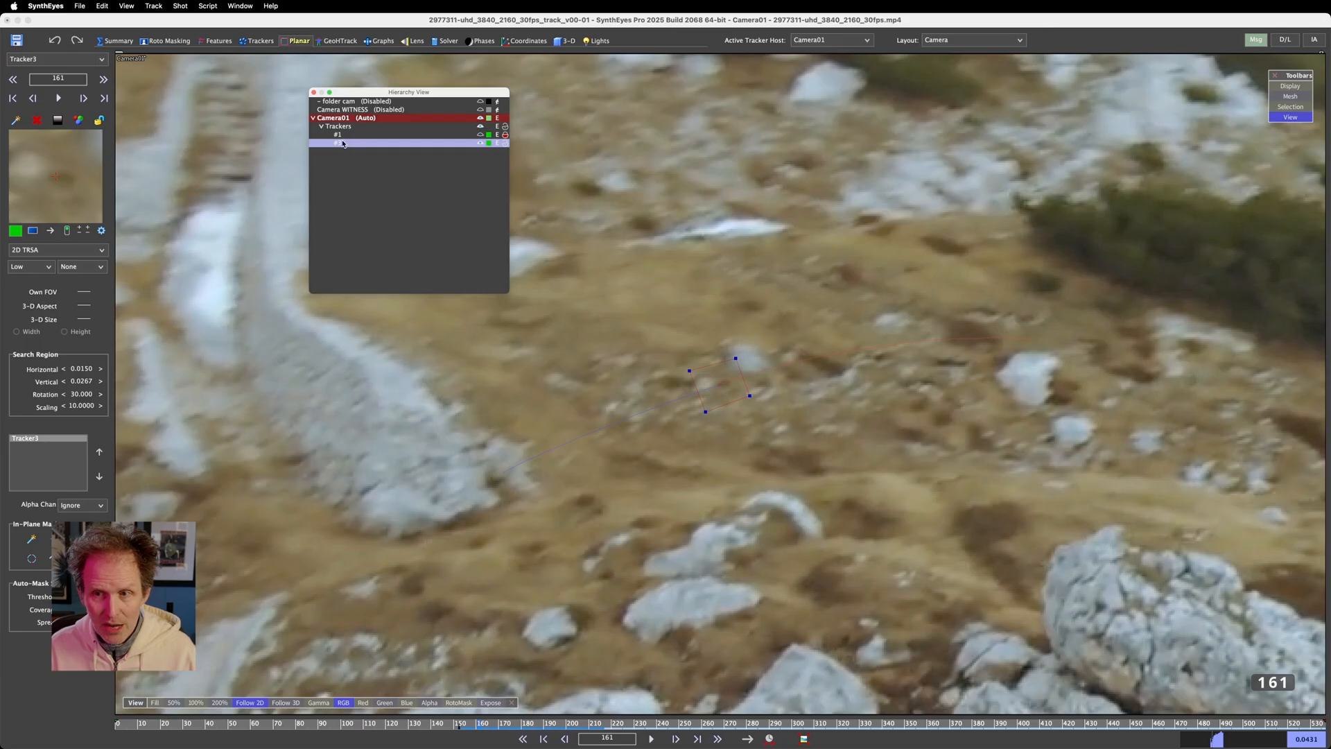
left_click_drag(336, 146, 341, 147)
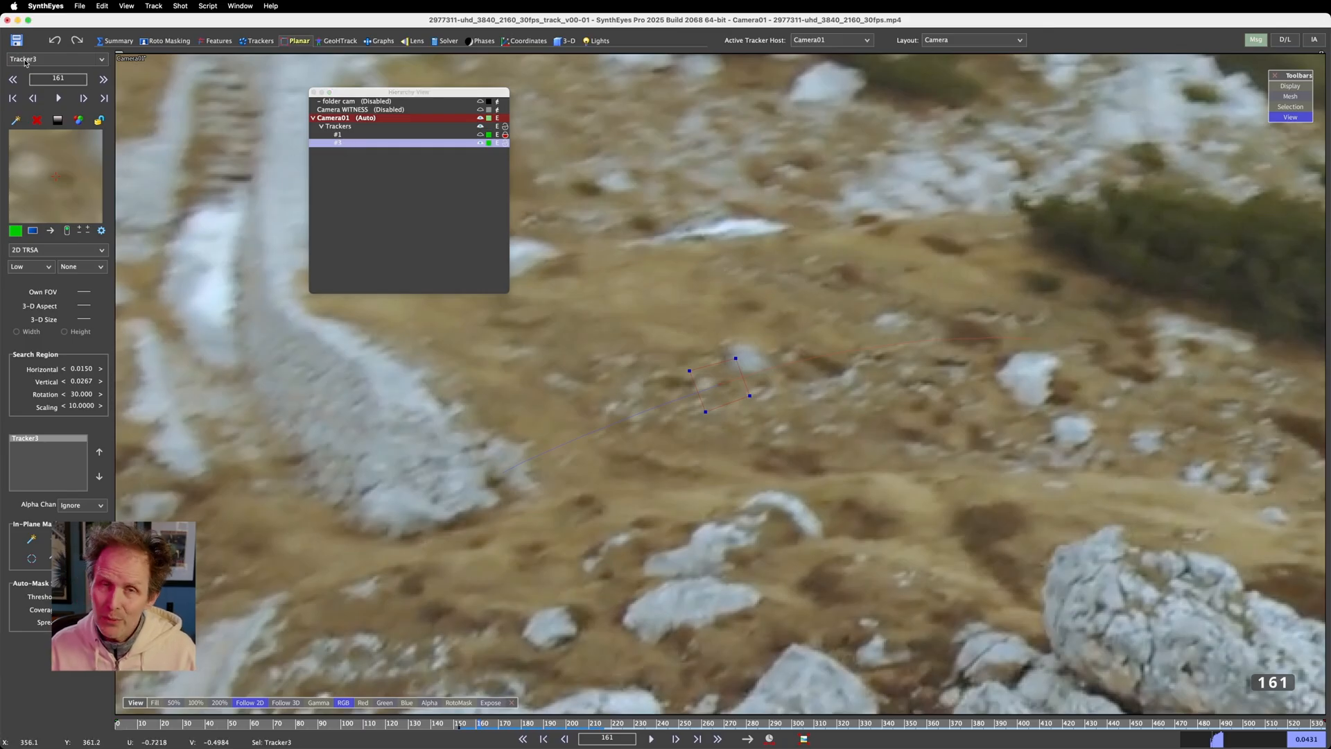
left_click(360, 134)
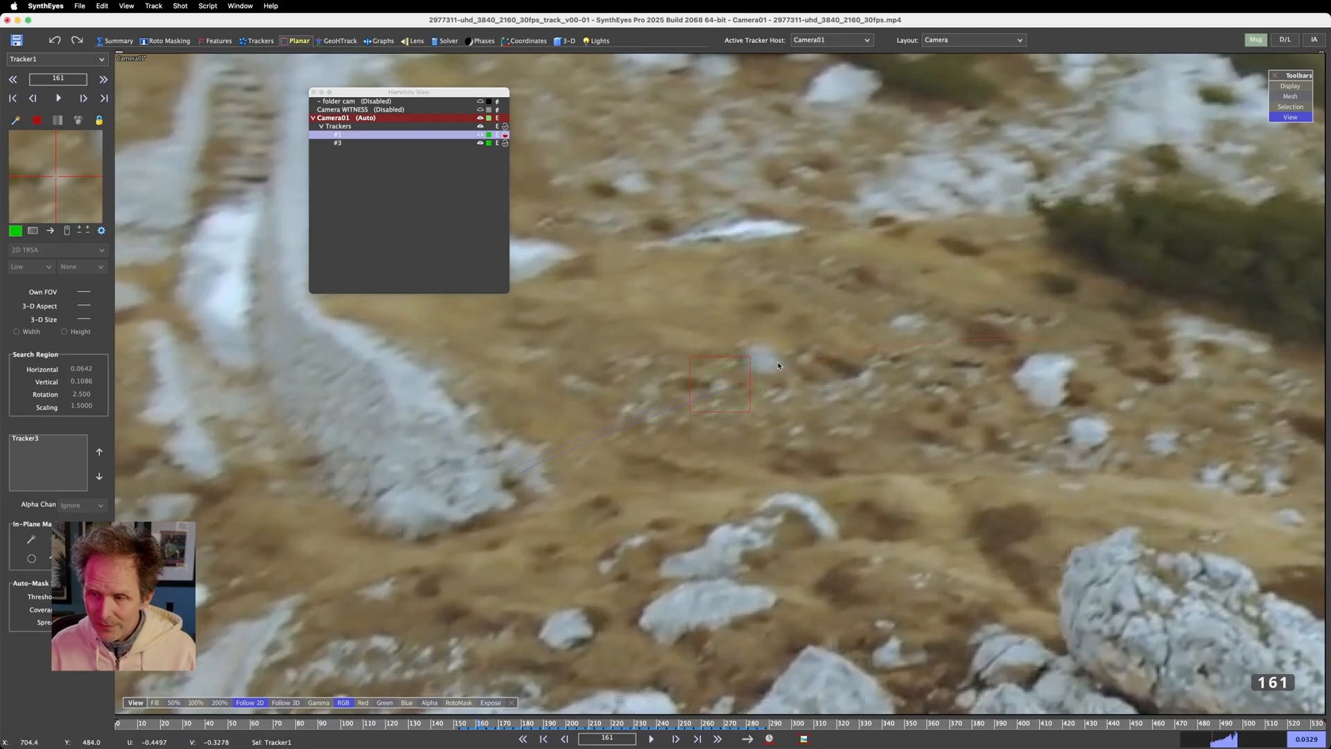
left_click(348, 143)
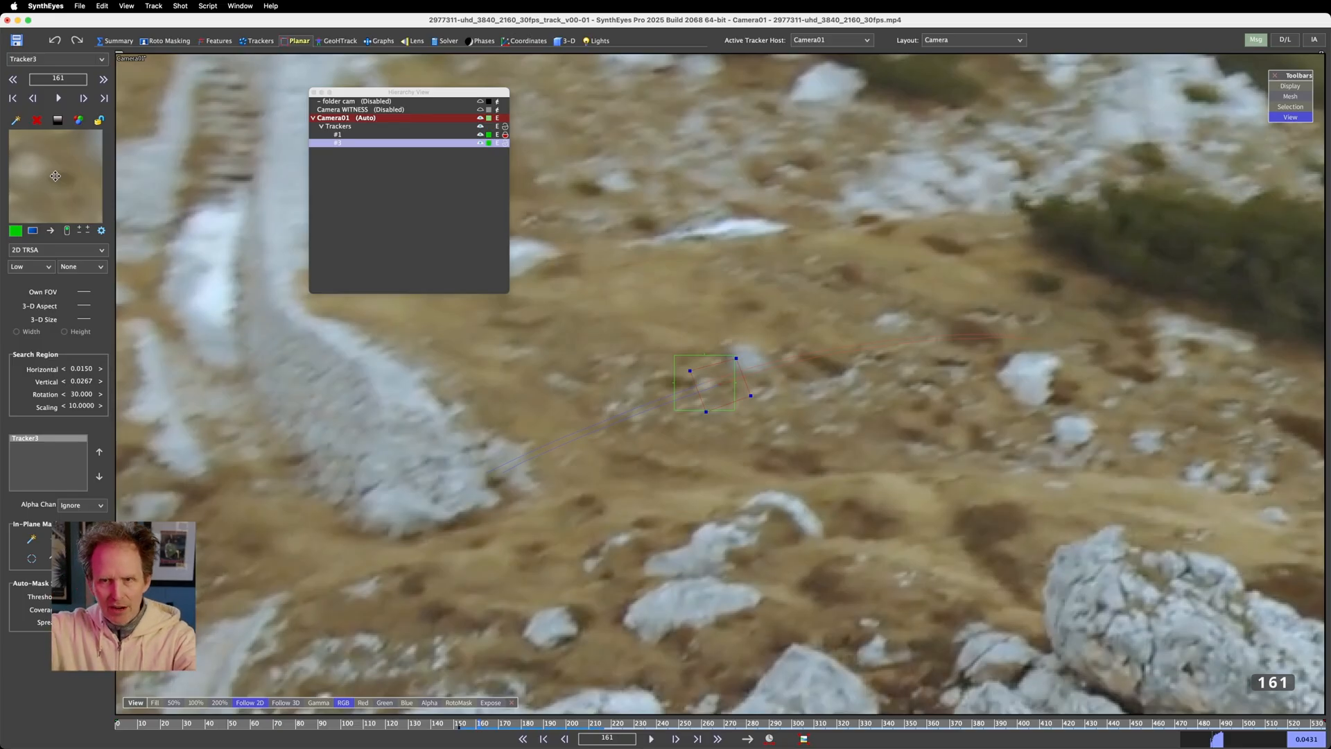
Compare Tracker1 and the planar tracker in the Trackers and Planar rooms, finishing in the Planar room with the planar tracker selected
left_click(262, 42)
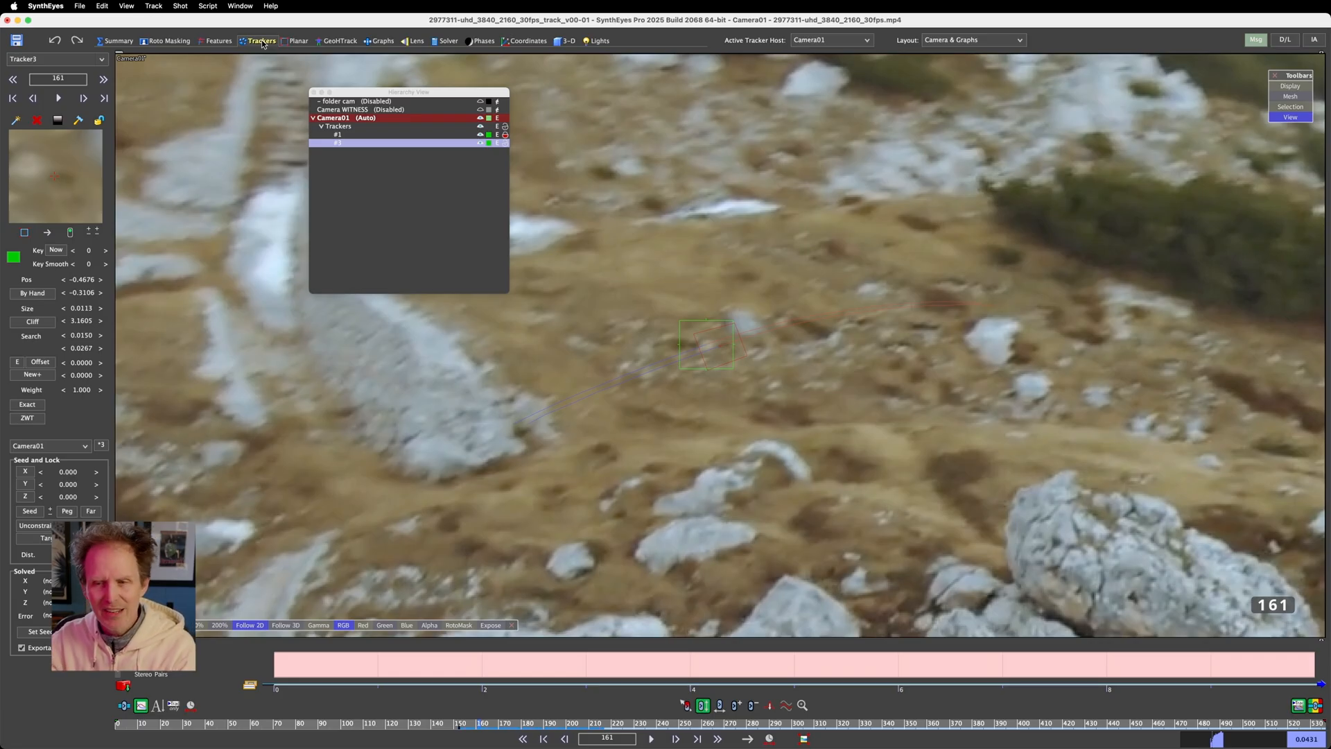
left_click(298, 41)
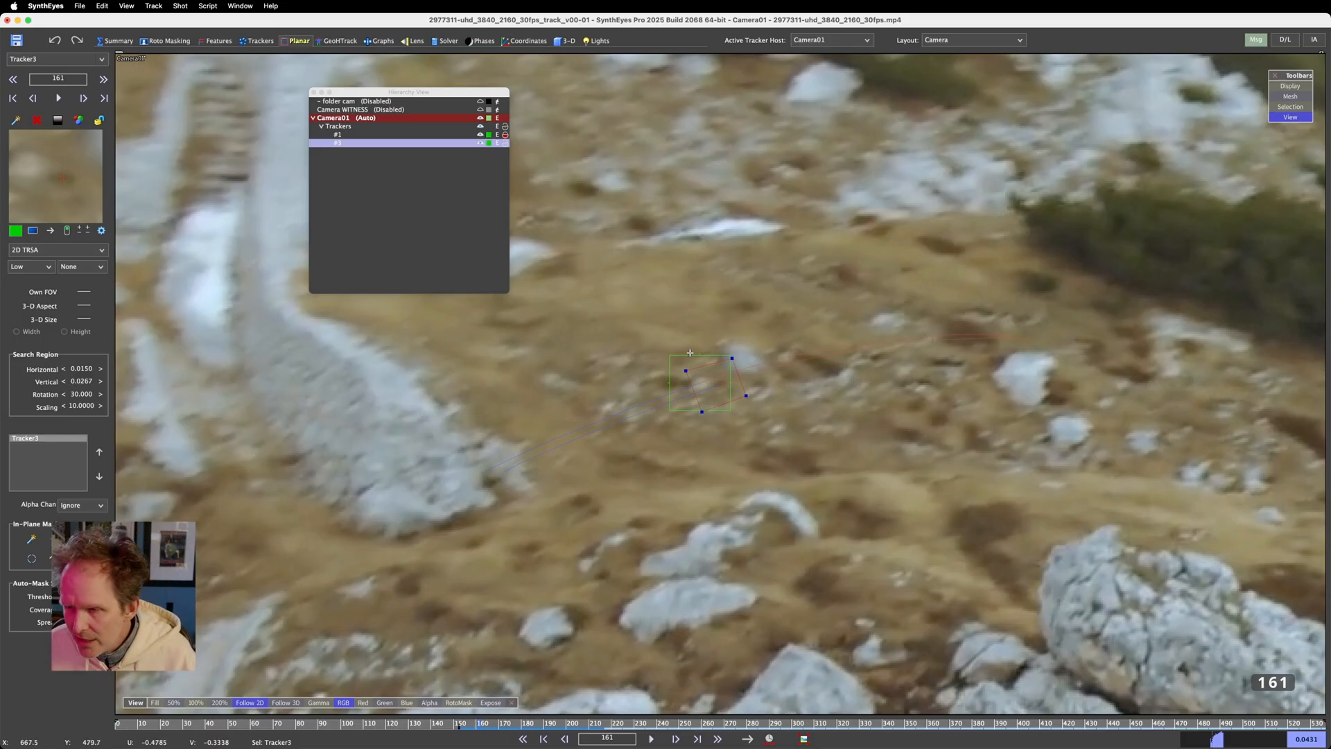
left_click(692, 355)
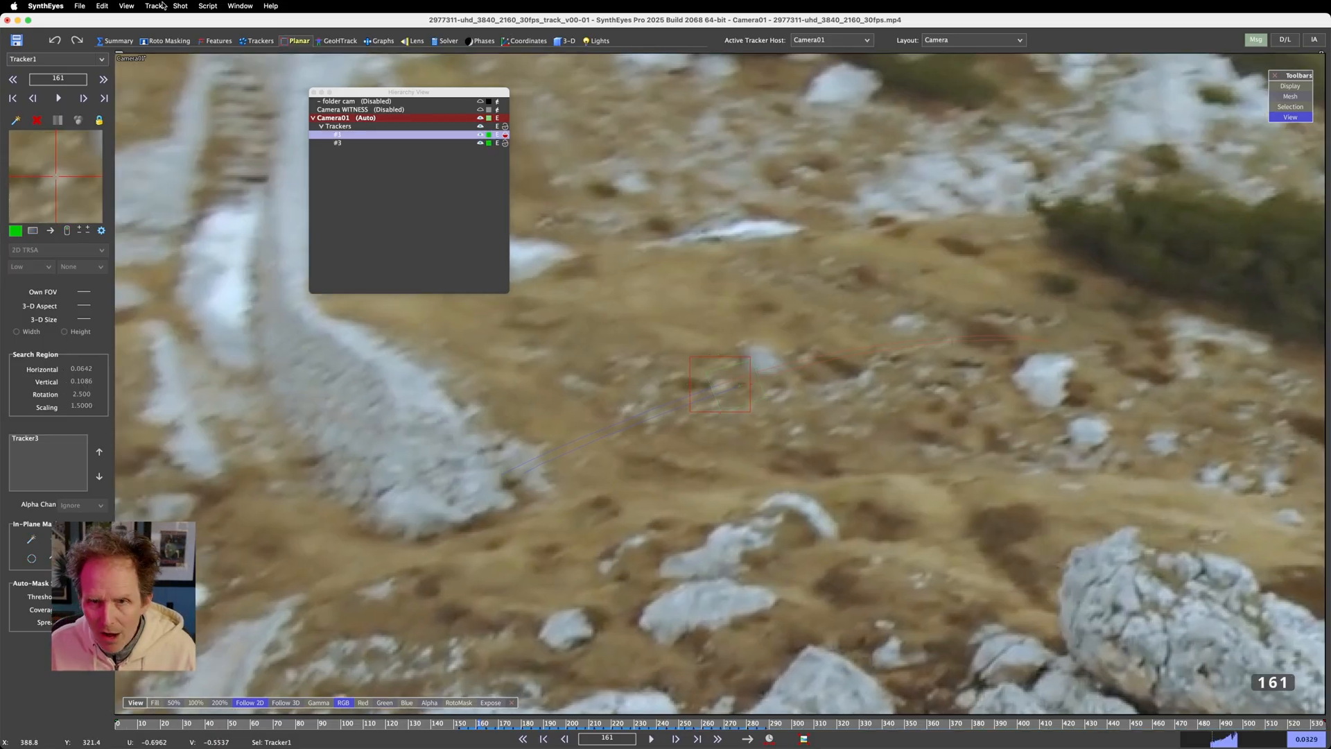
left_click(257, 41)
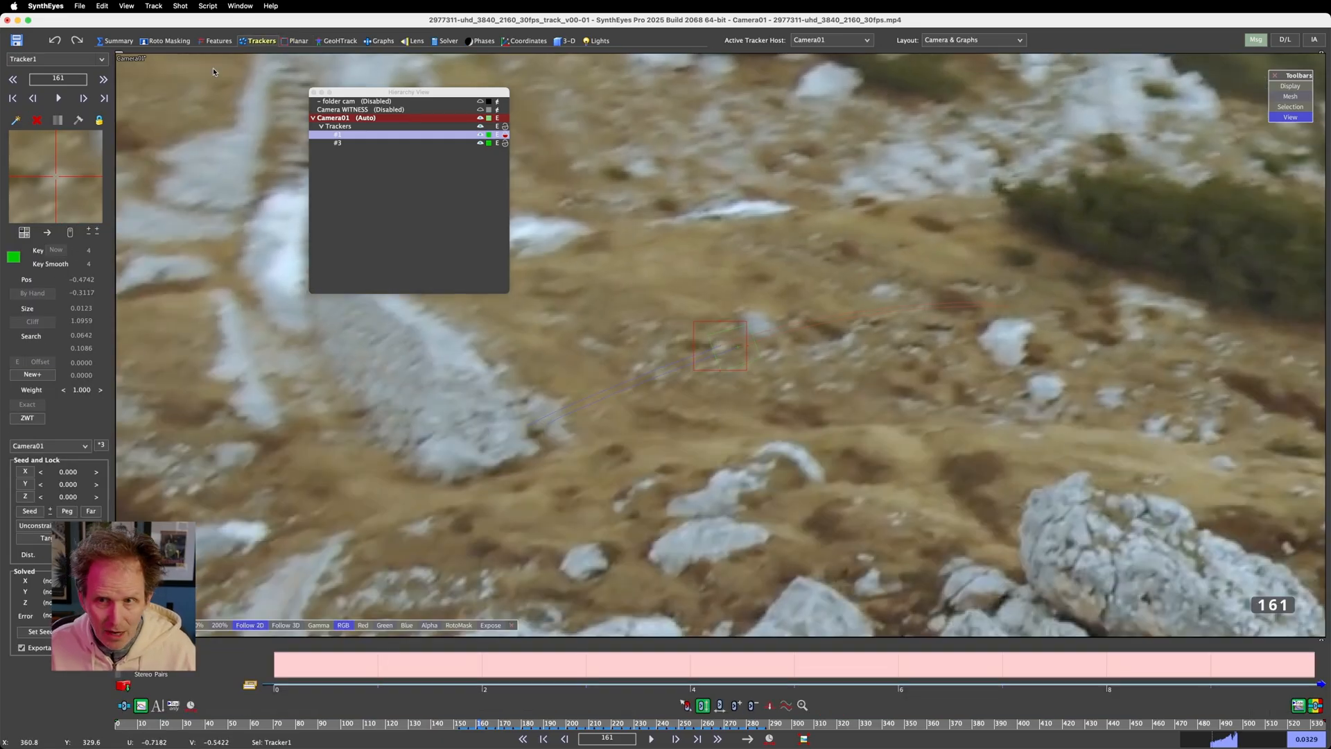
left_click(296, 41)
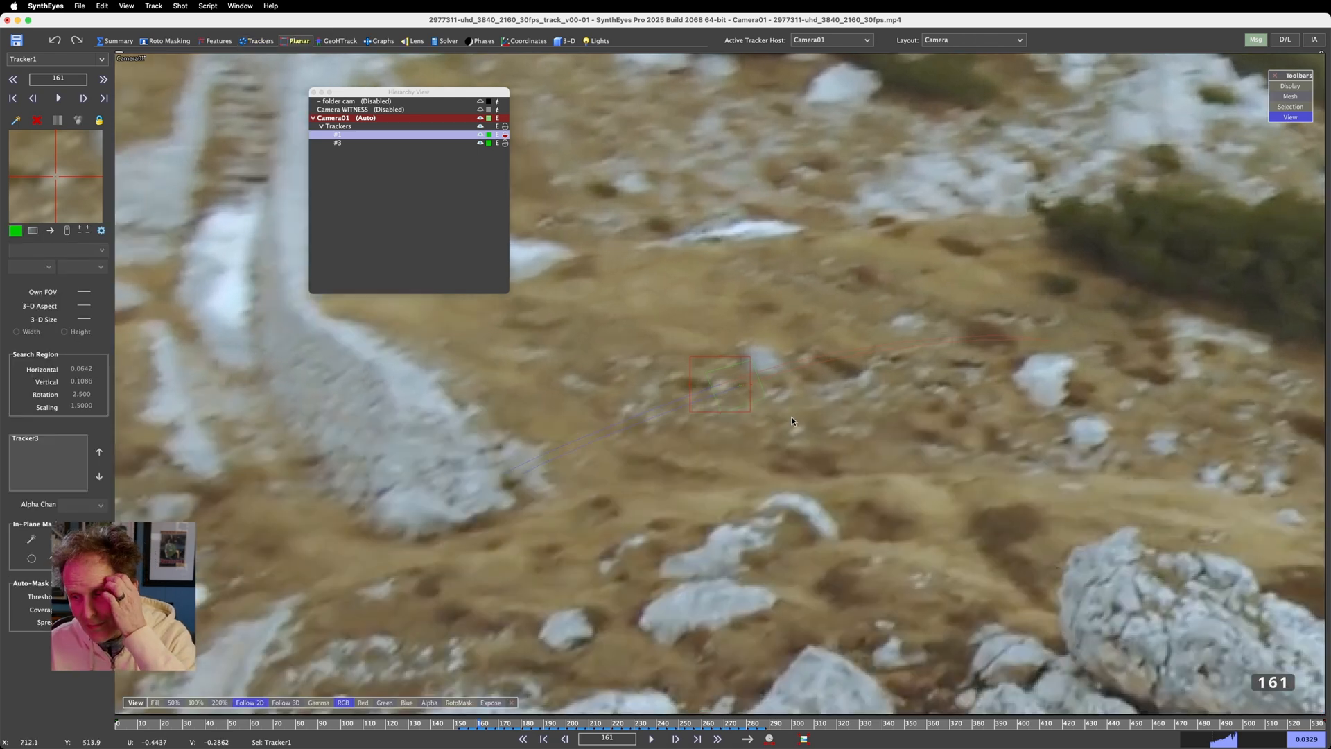
left_click(760, 387)
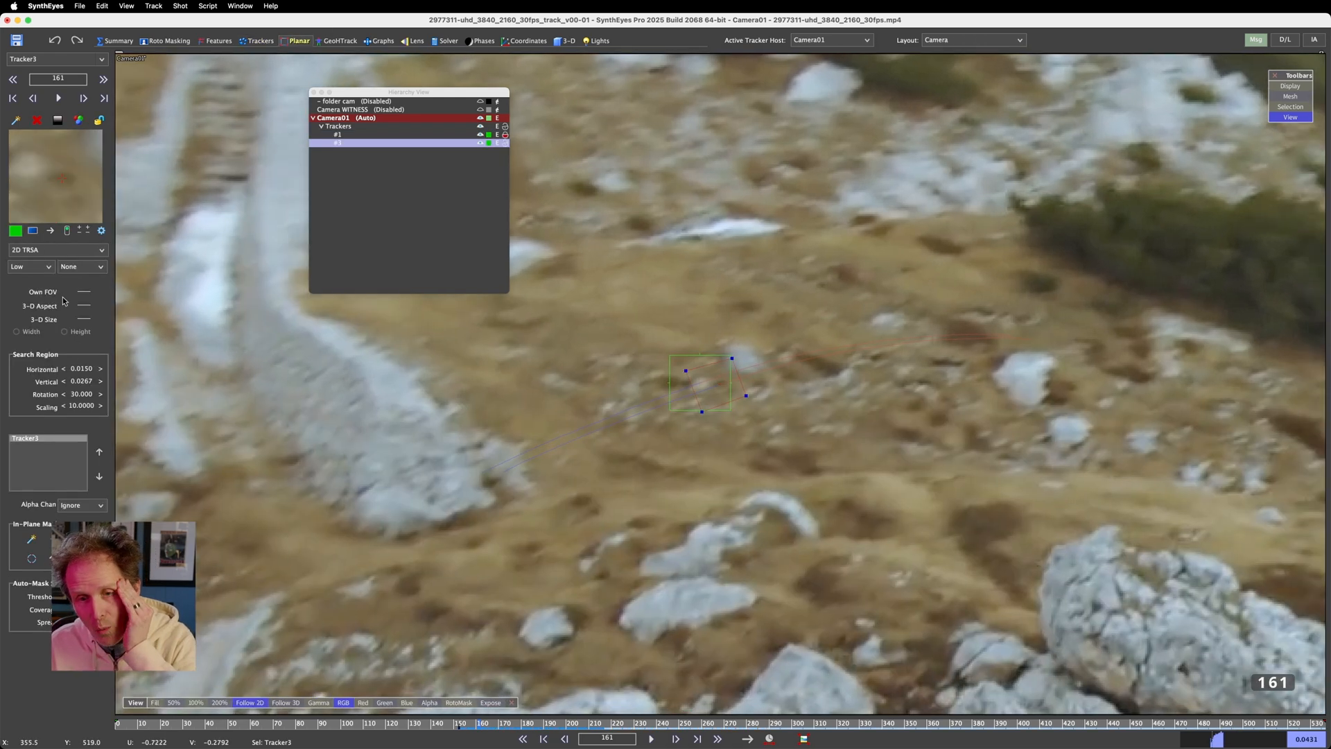
Review the available 2D and 3D planar tracking modes for Tracker3 without changing the current one
left_click(69, 251)
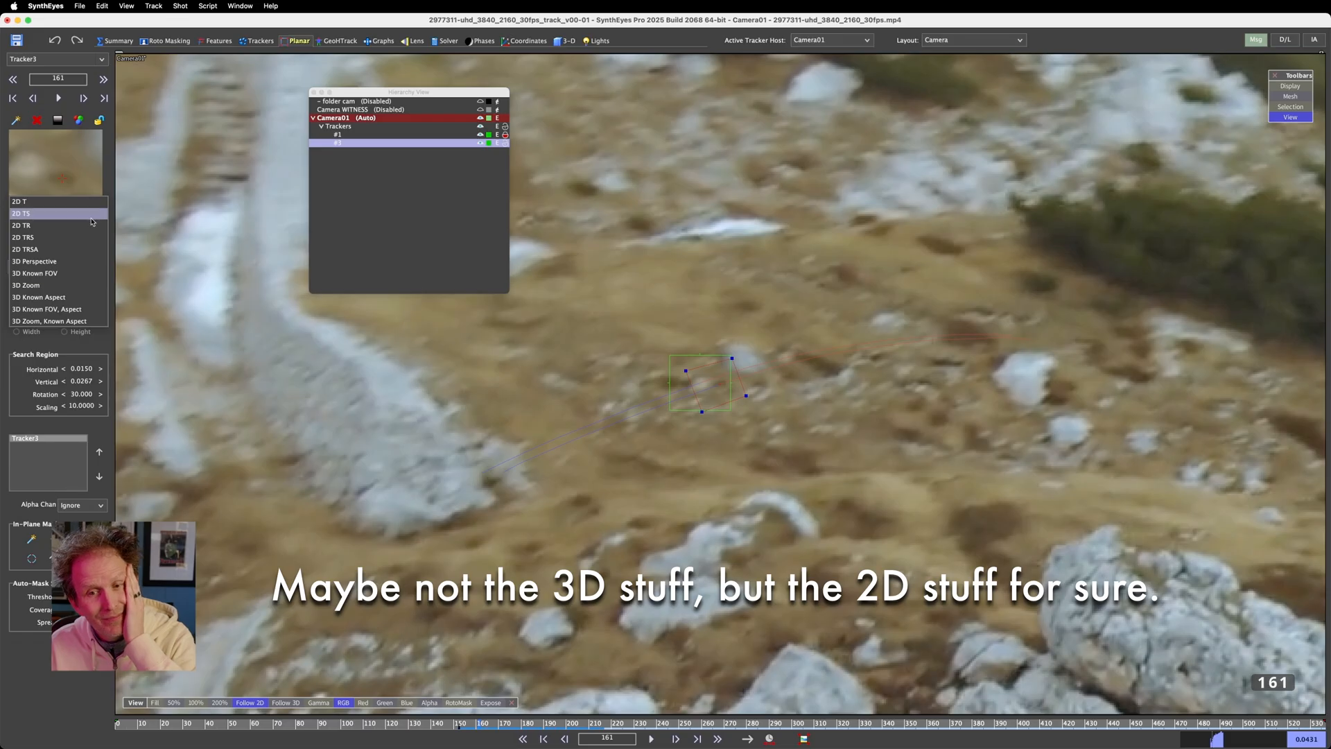
left_click(160, 110)
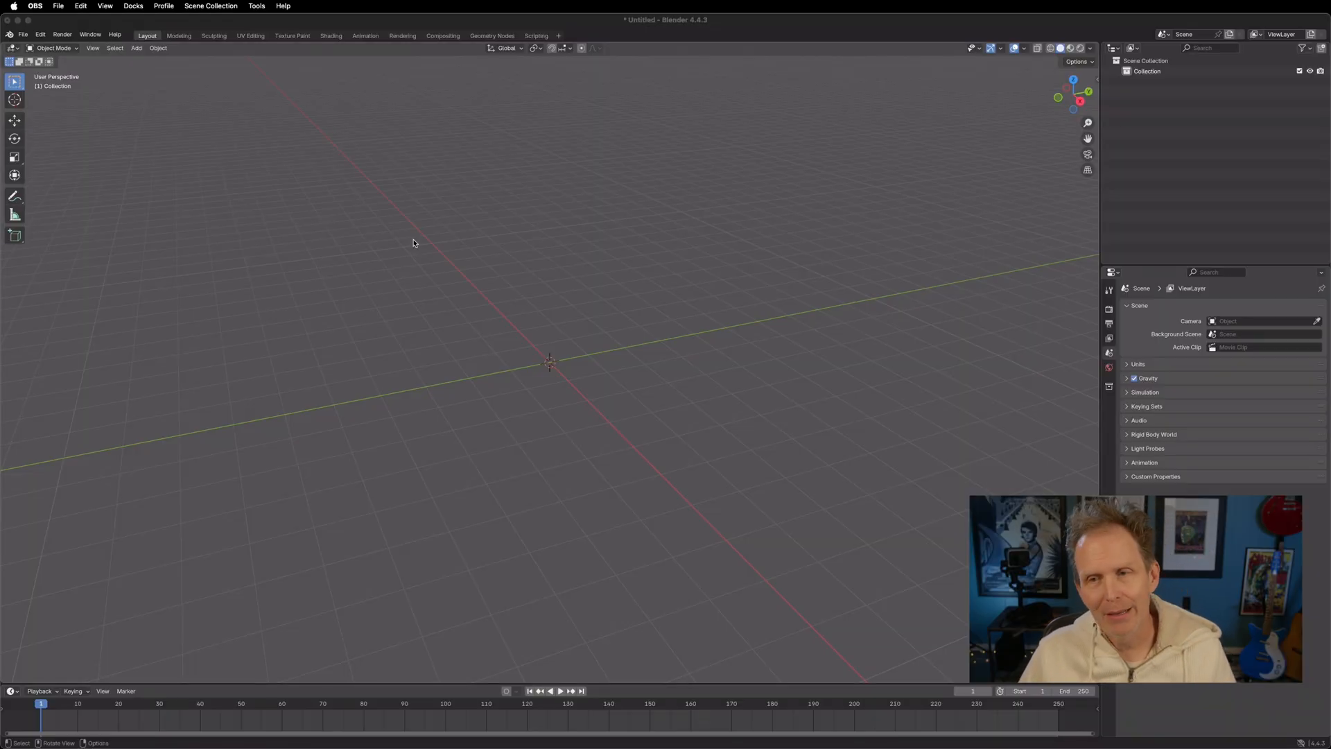
Switch to Blender, add a VFX Motion Tracking workspace, and reduce its upper areas to a single short Dope Sheet strip
left_click(636, 43)
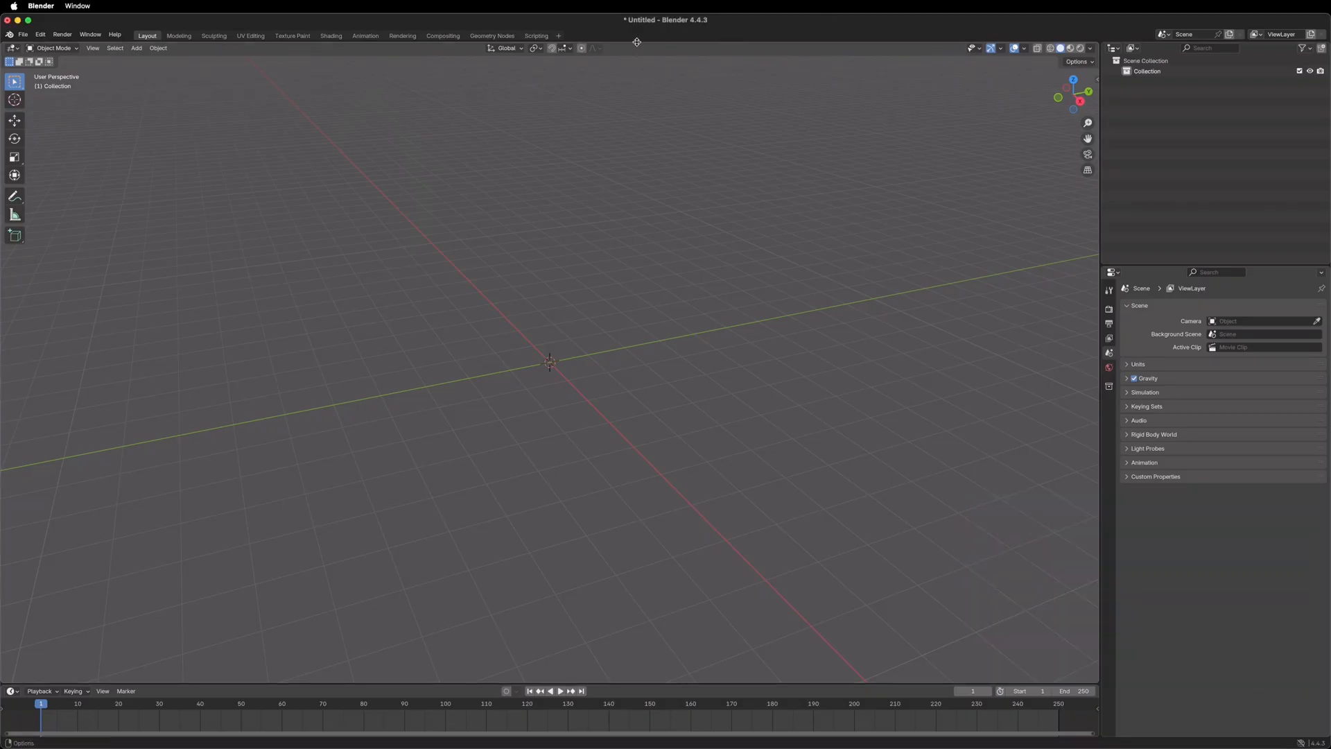
left_click(560, 38)
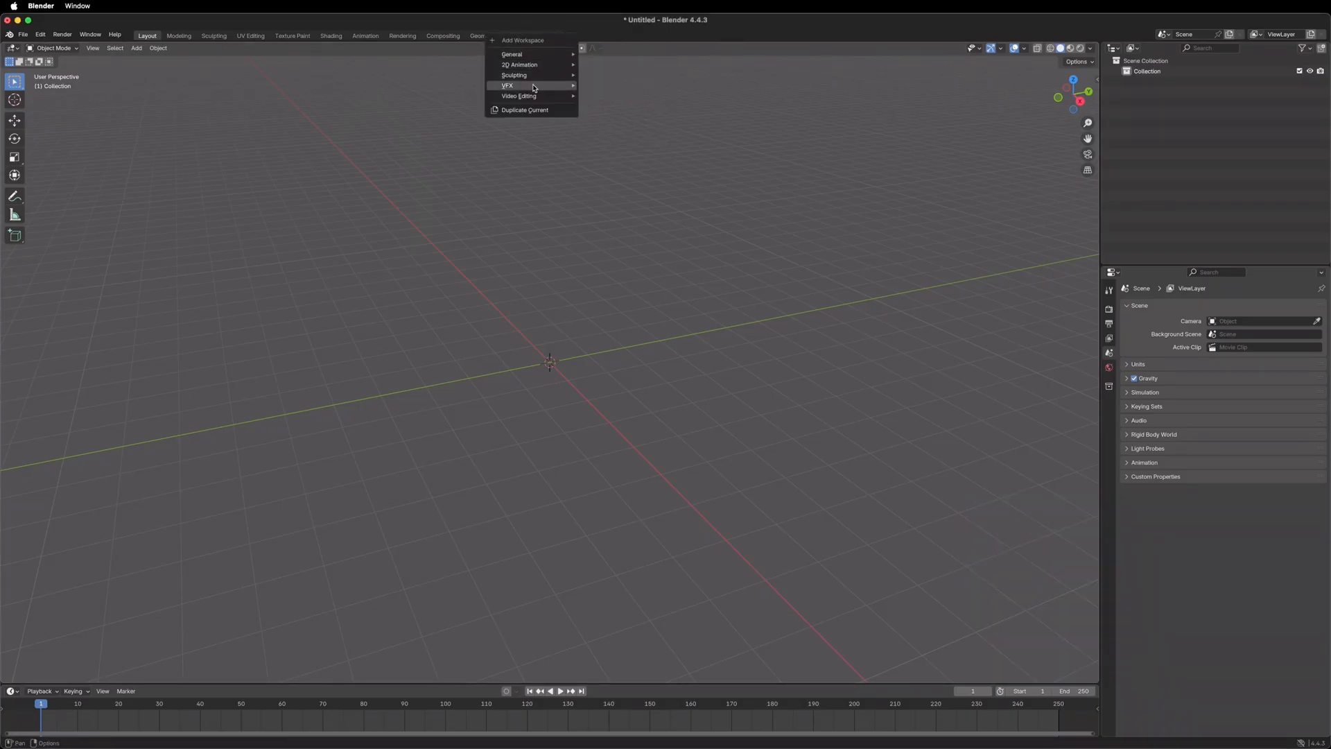
mouse_move(547, 86)
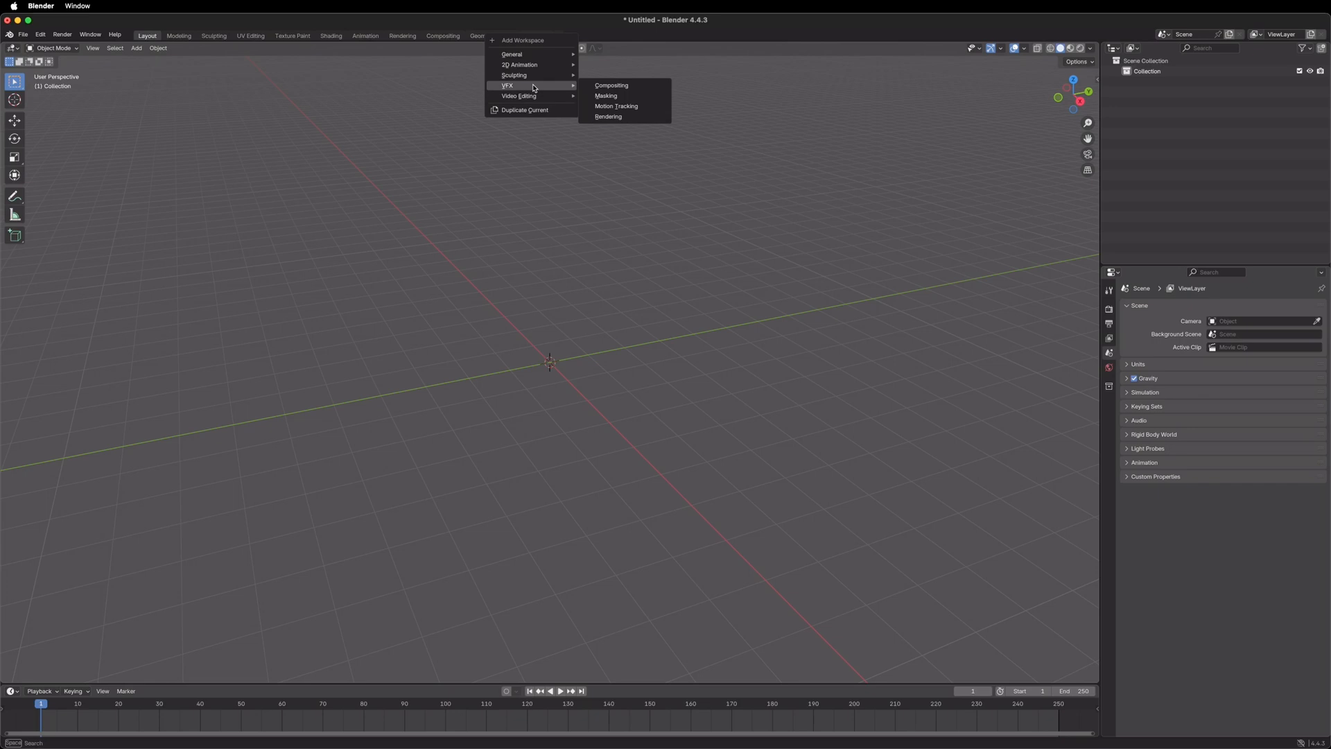
left_click(616, 106)
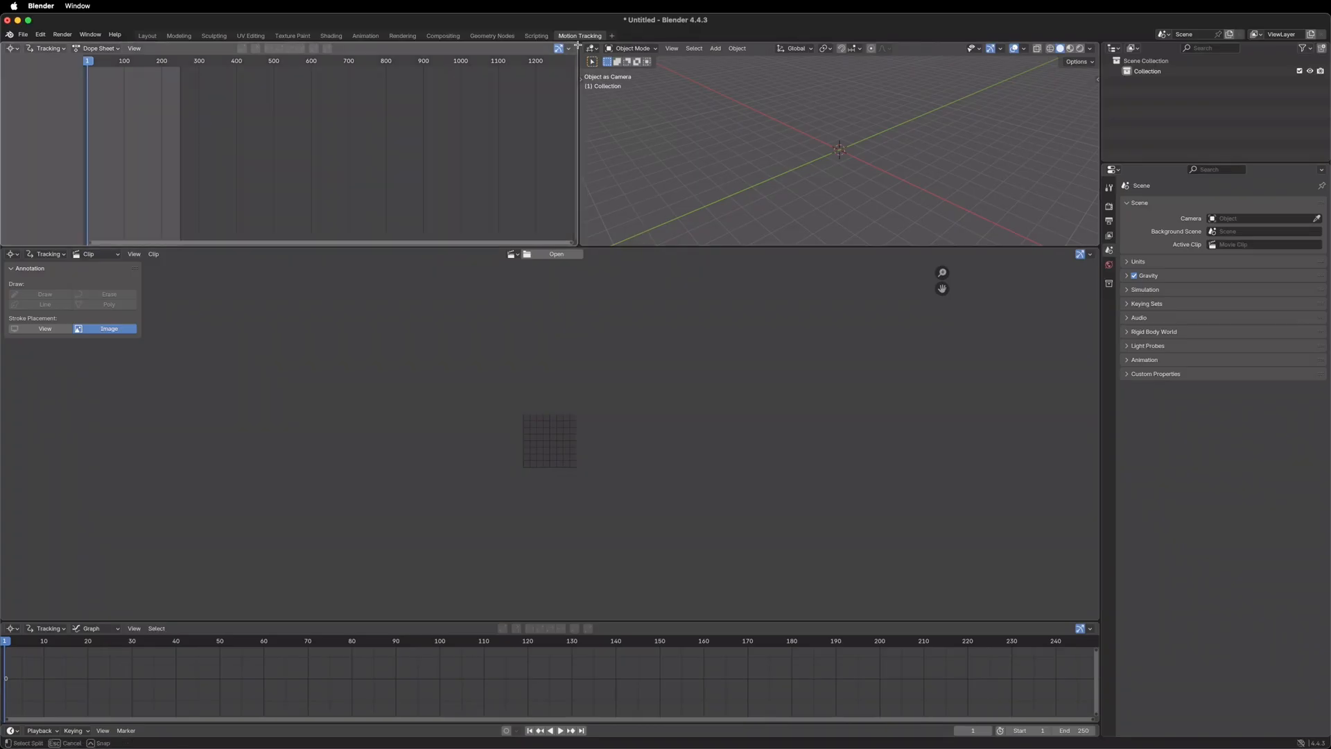
left_click_drag(575, 46, 602, 49)
left_click_drag(619, 245, 633, 104)
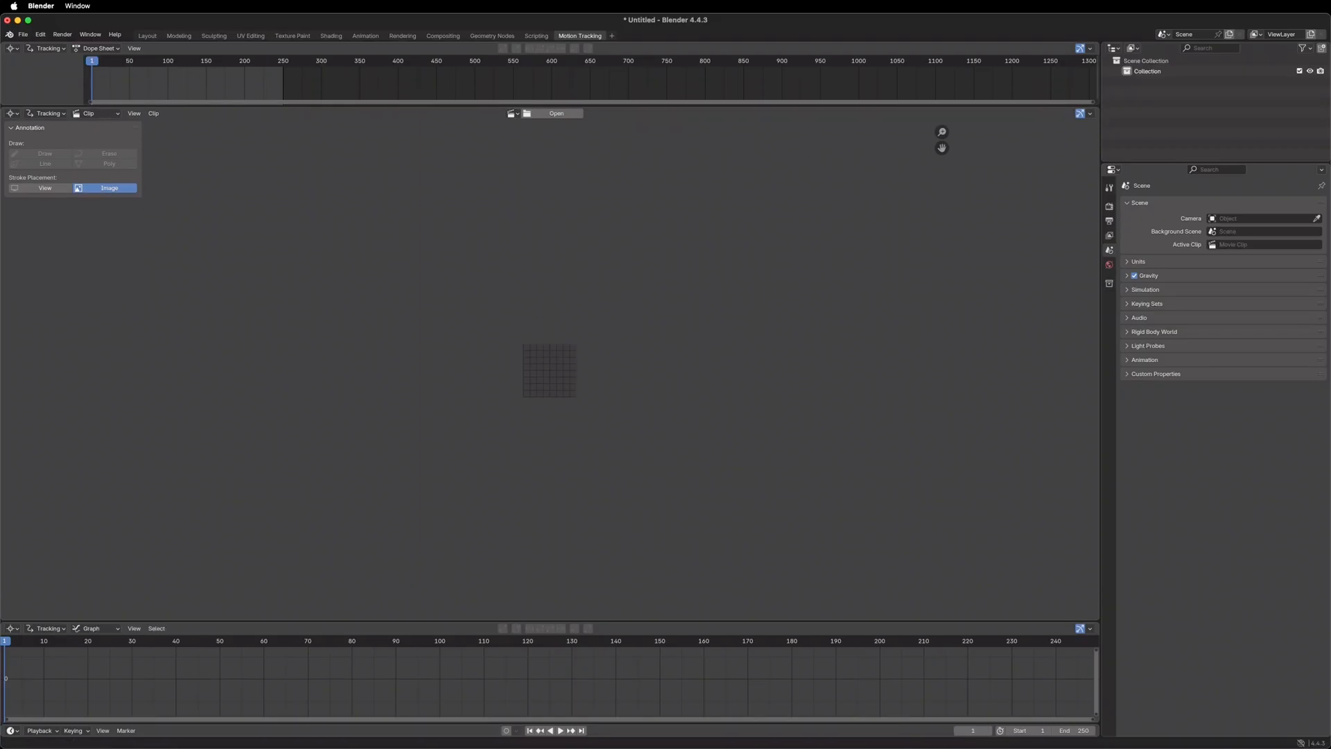
Load 2977311-uhd_3840_2160_30fps.mp4 into the Clip editor and match the scene frame range to the footage
left_click_drag(132, 218, 554, 311)
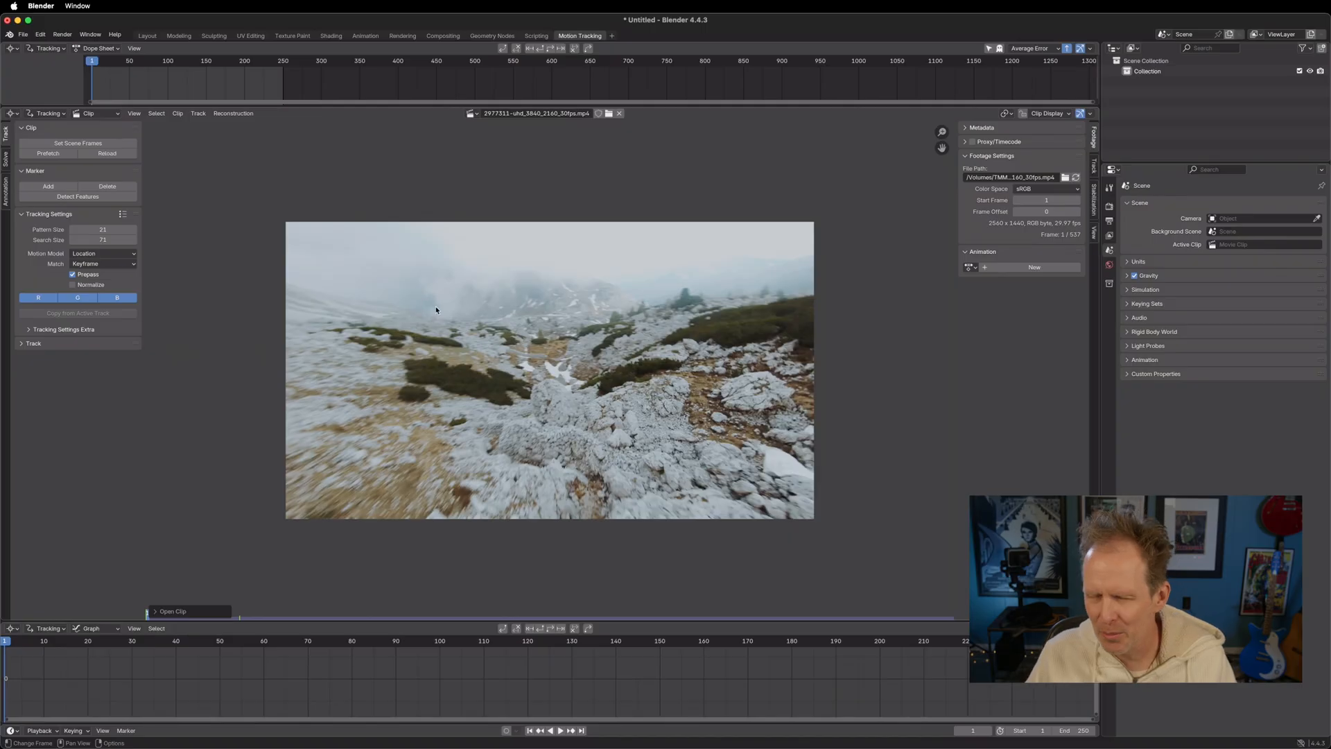
scroll(388, 376, "up", 1)
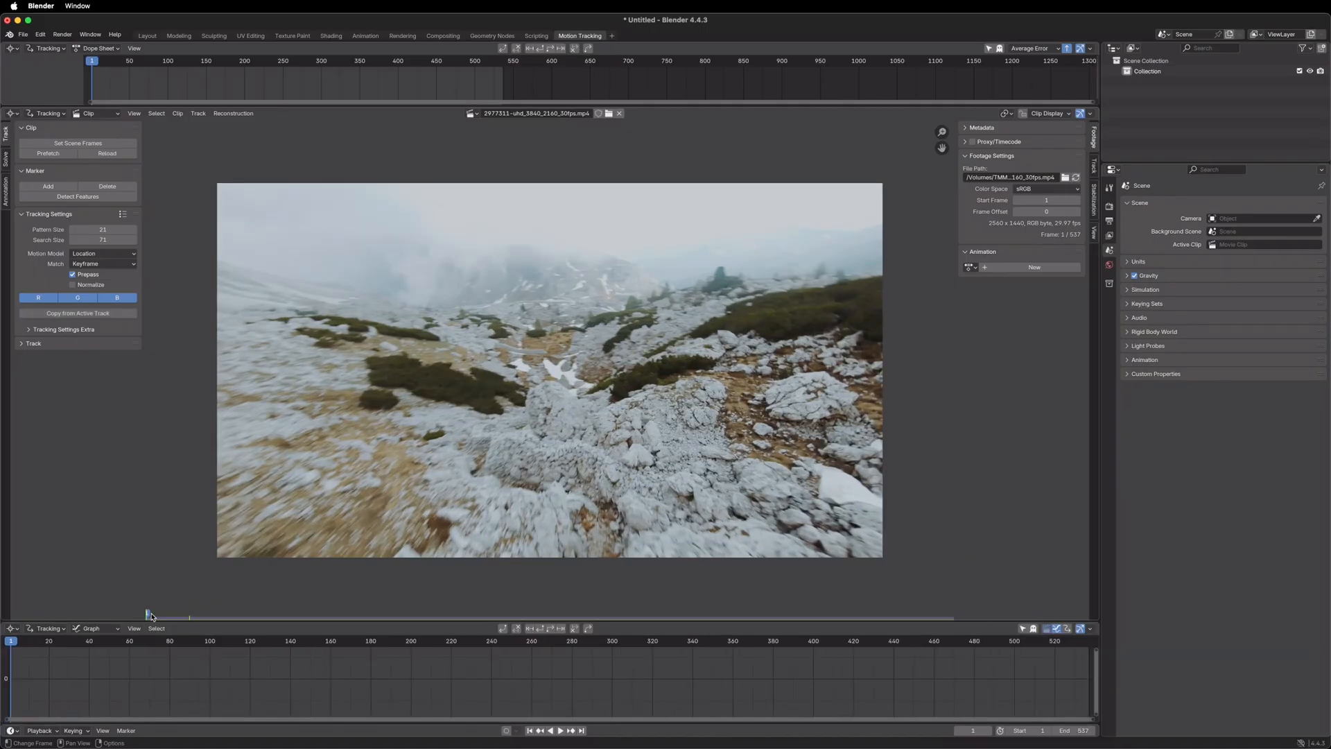
Play the mountain footage from the beginning to about frame 176 to review the shot
key("space")
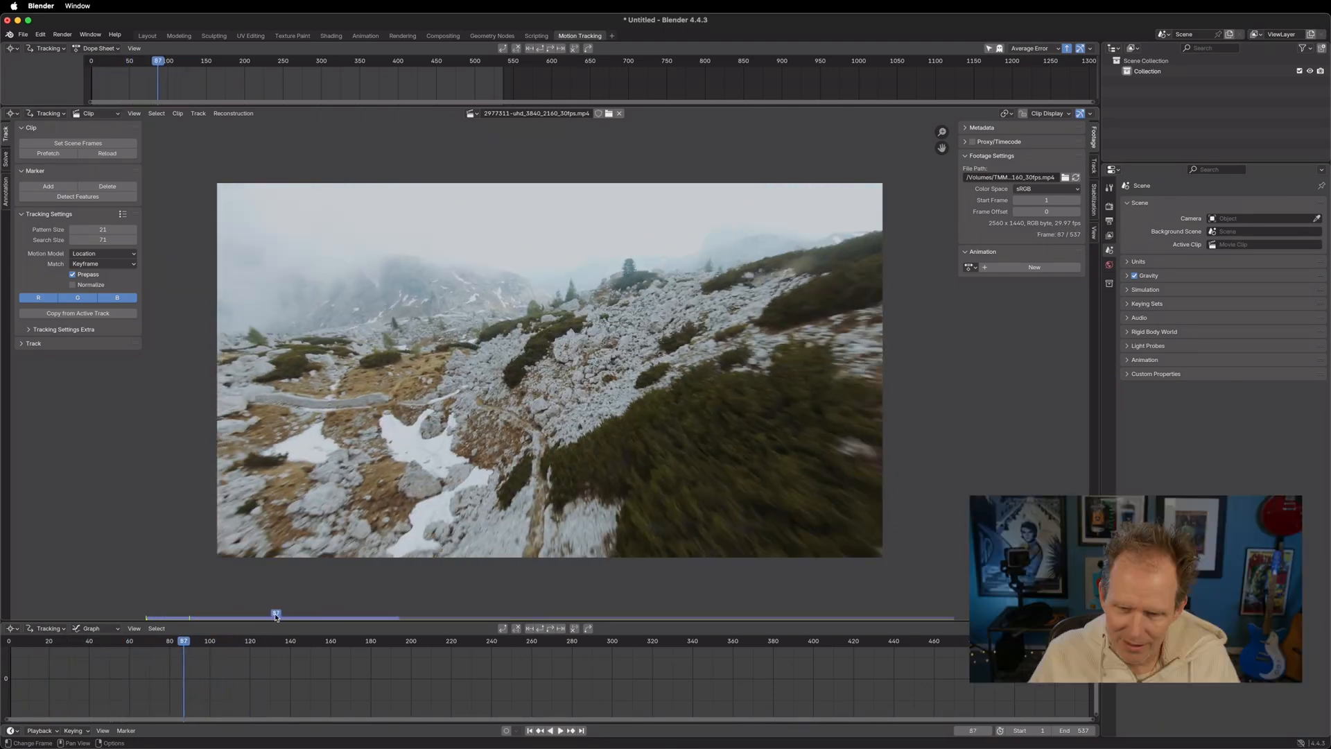
left_click_drag(194, 625, 147, 639)
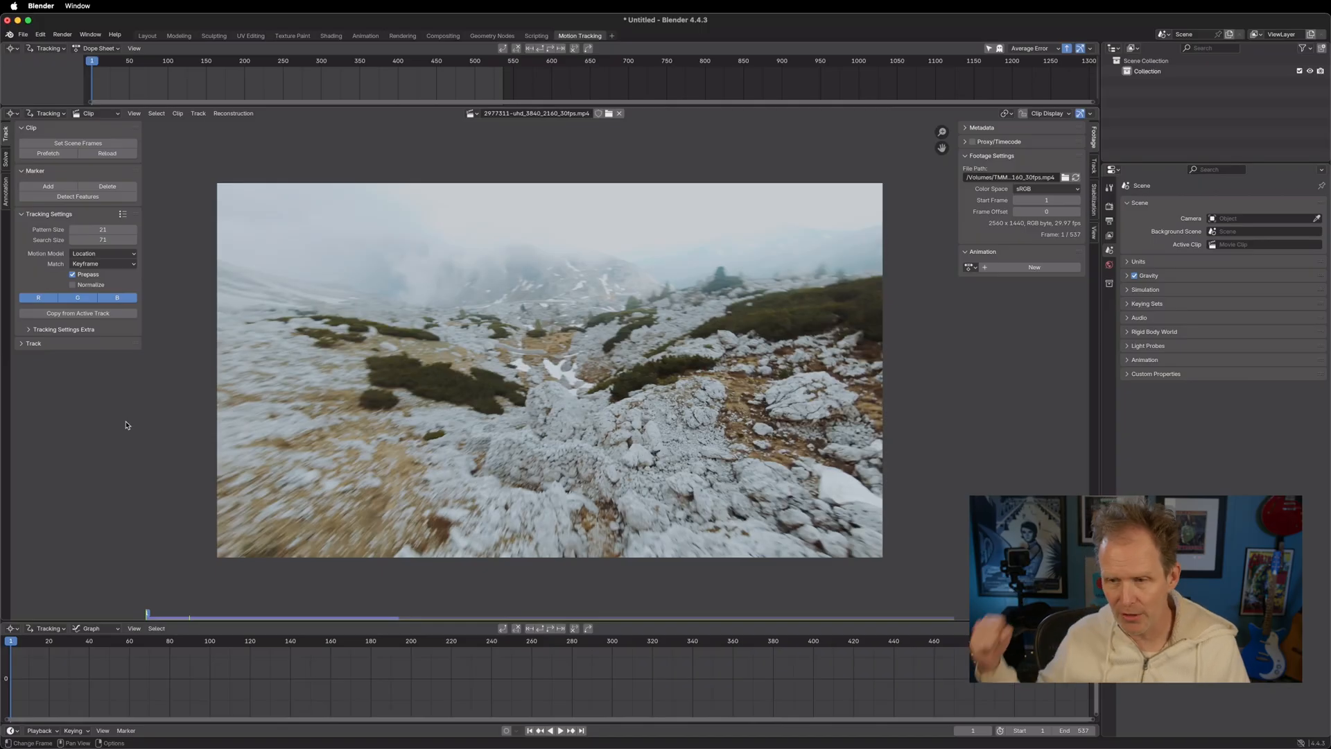
key("space")
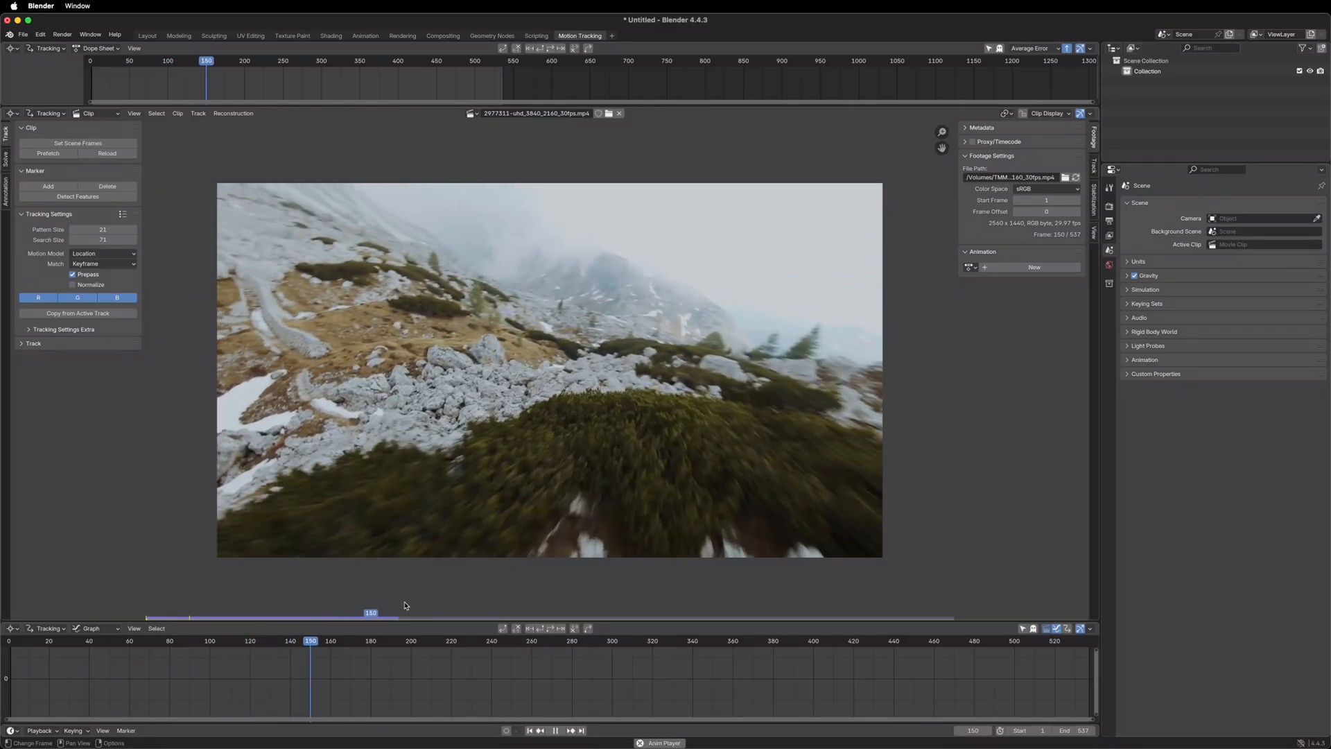
key("space")
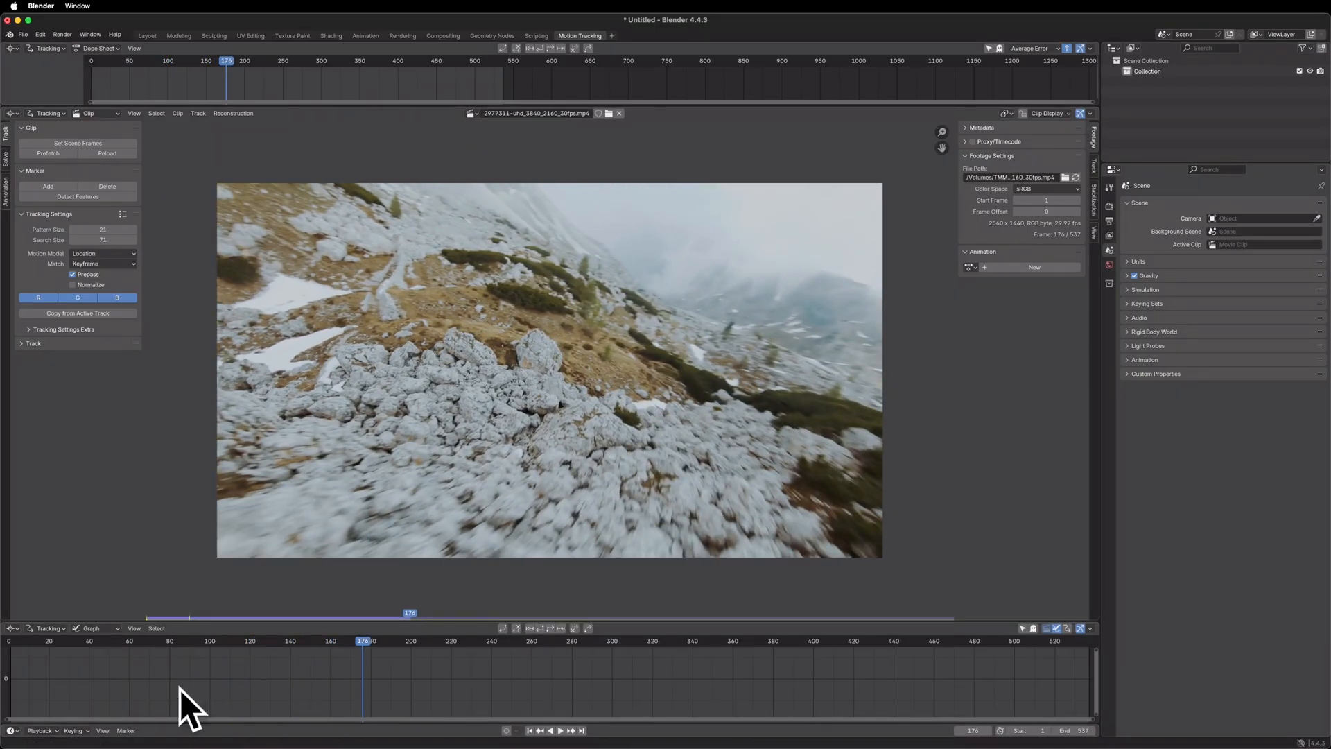
Go to frame 101 and place a tracking marker on the small rock feature on the grassy slope
left_click_drag(353, 646, 206, 660)
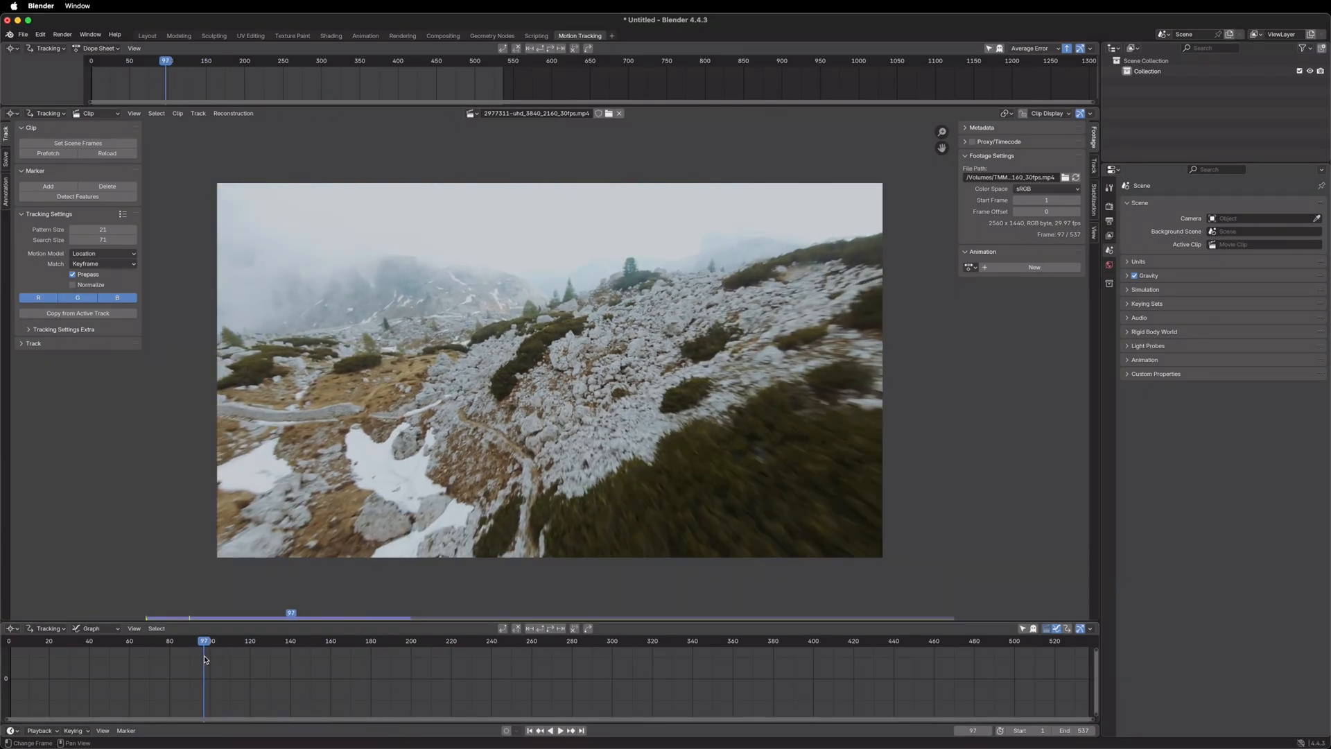
scroll(312, 422, "up", 2)
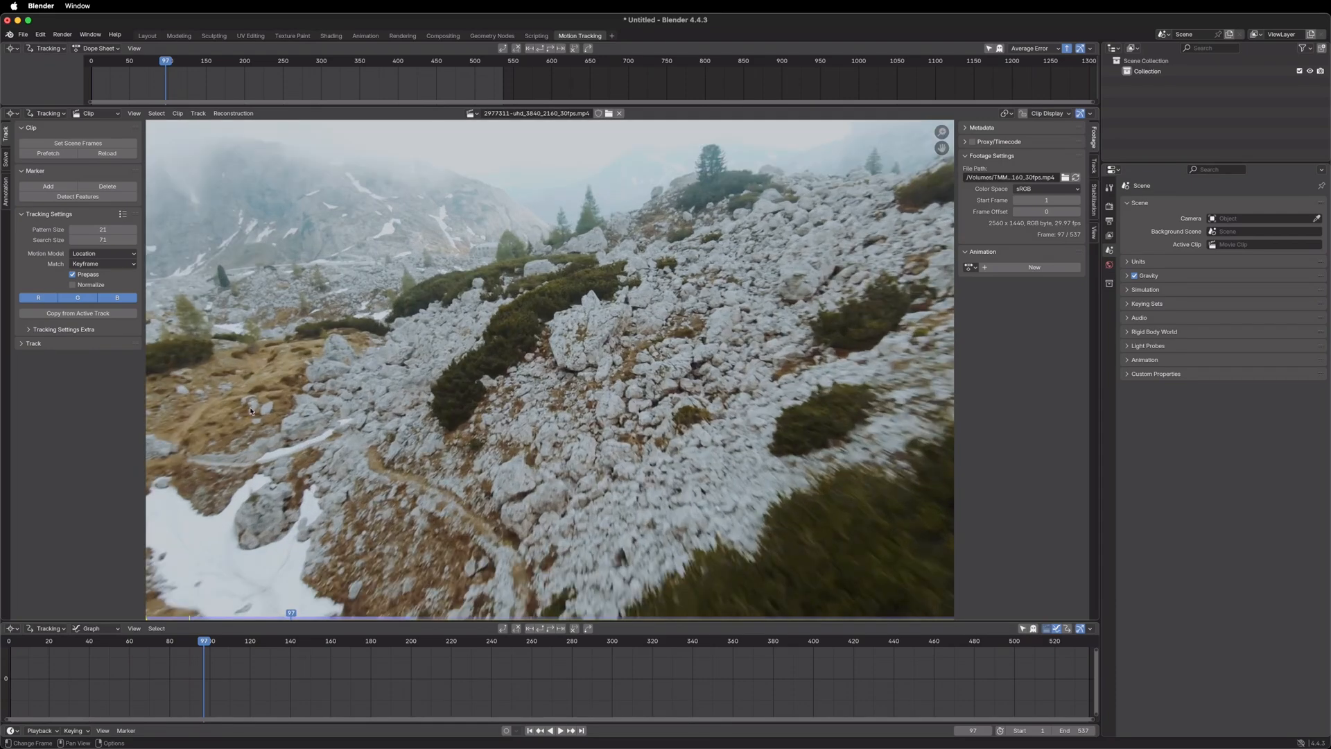
middle_click_drag(231, 393, 430, 363)
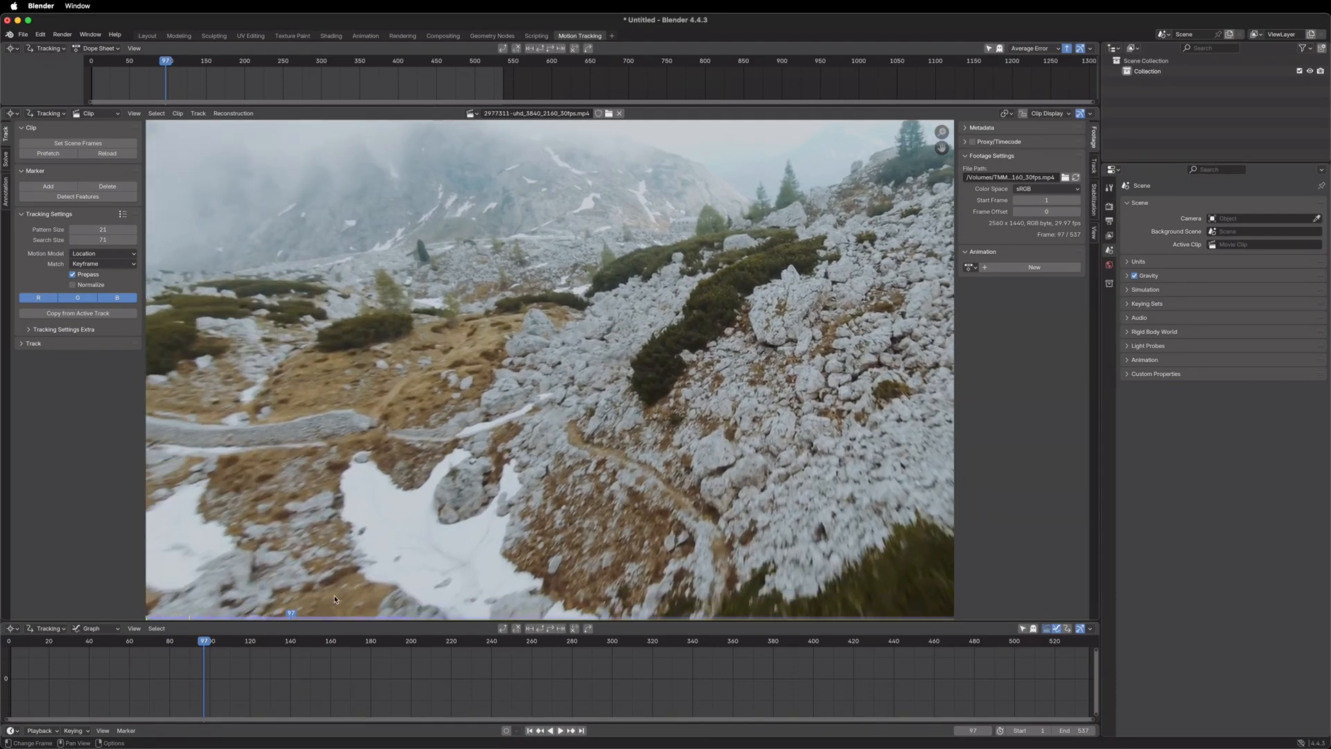
left_click_drag(206, 642, 212, 670)
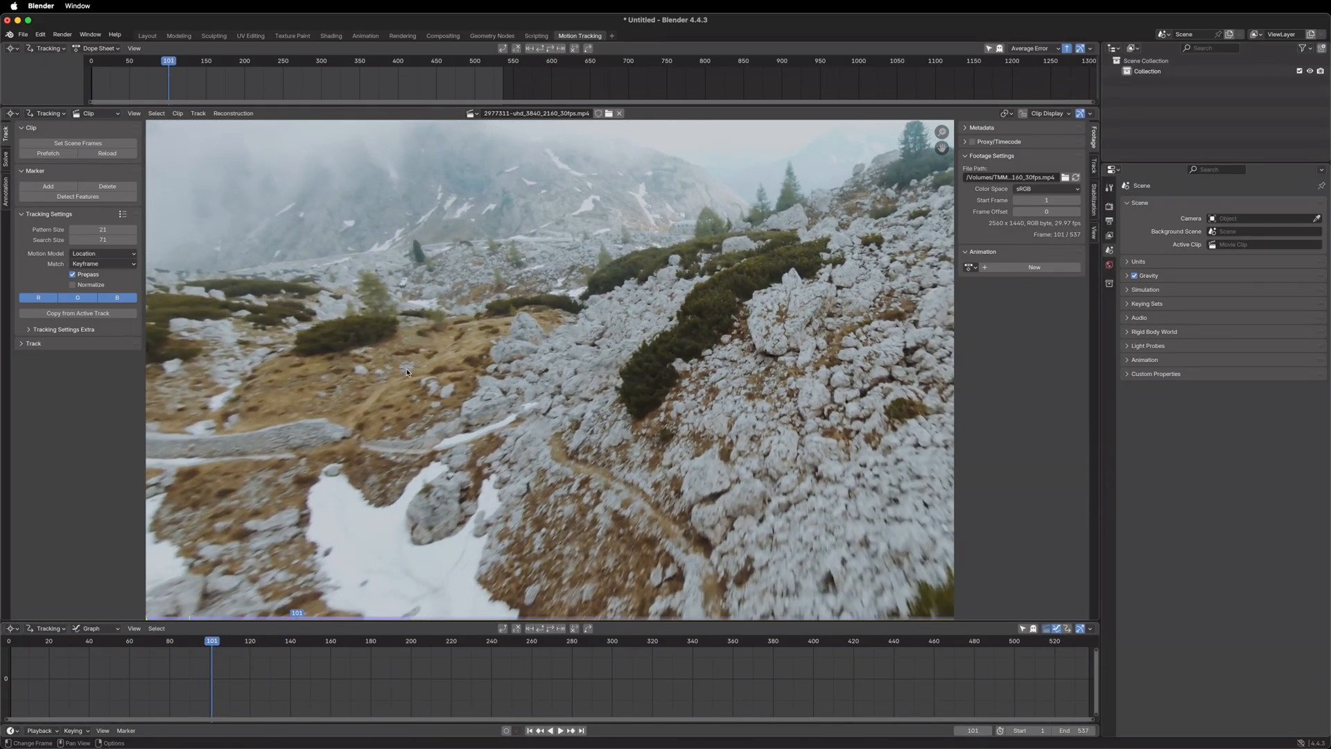
left_click(354, 382, "ctrl")
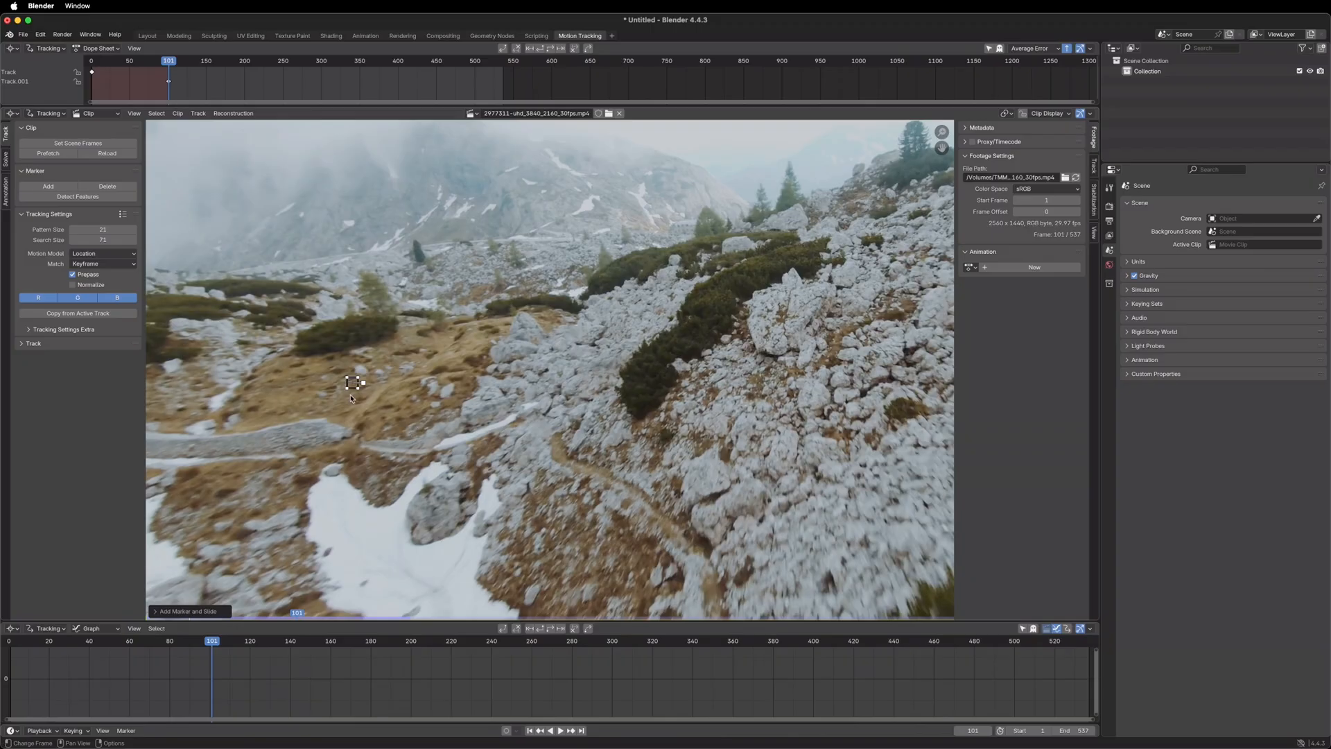
Show the slope marker's search area and enlarge it to reach from the dark shrub down to the stone path
scroll(320, 409, "up", 2)
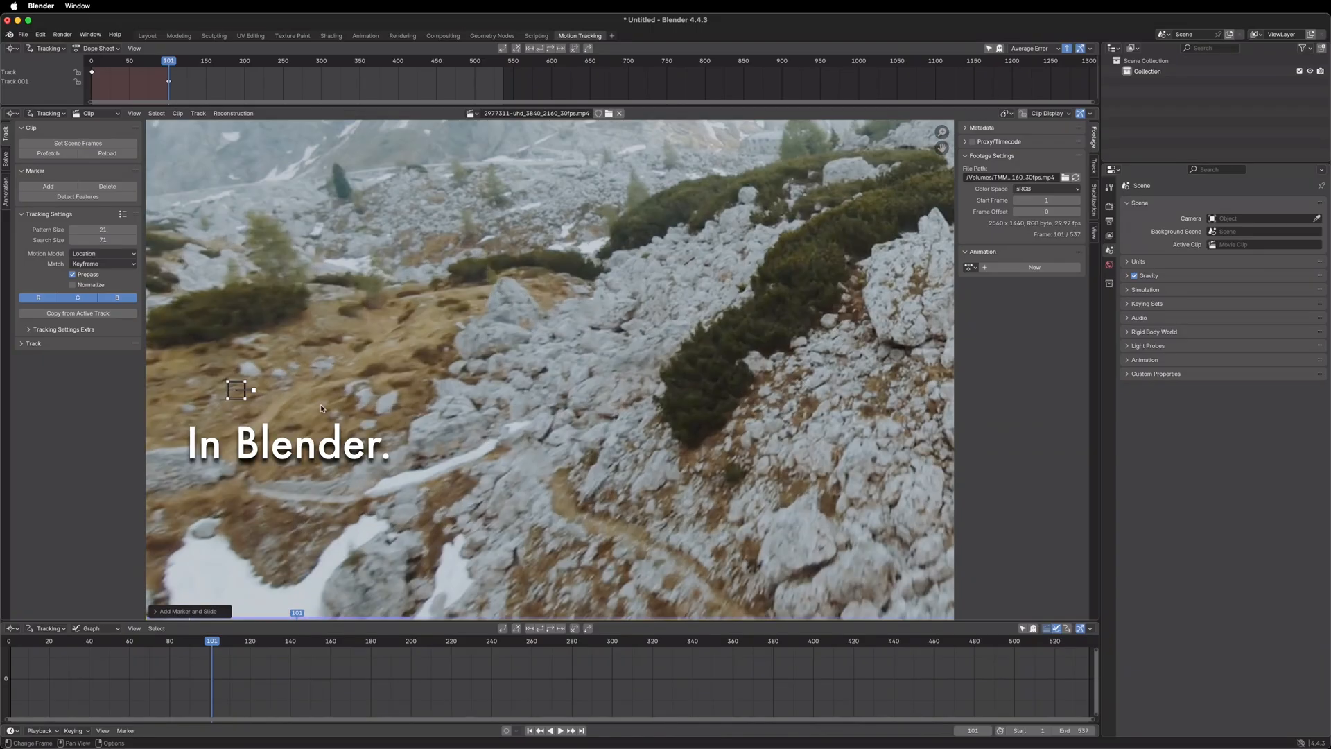
middle_click_drag(320, 409, 532, 384)
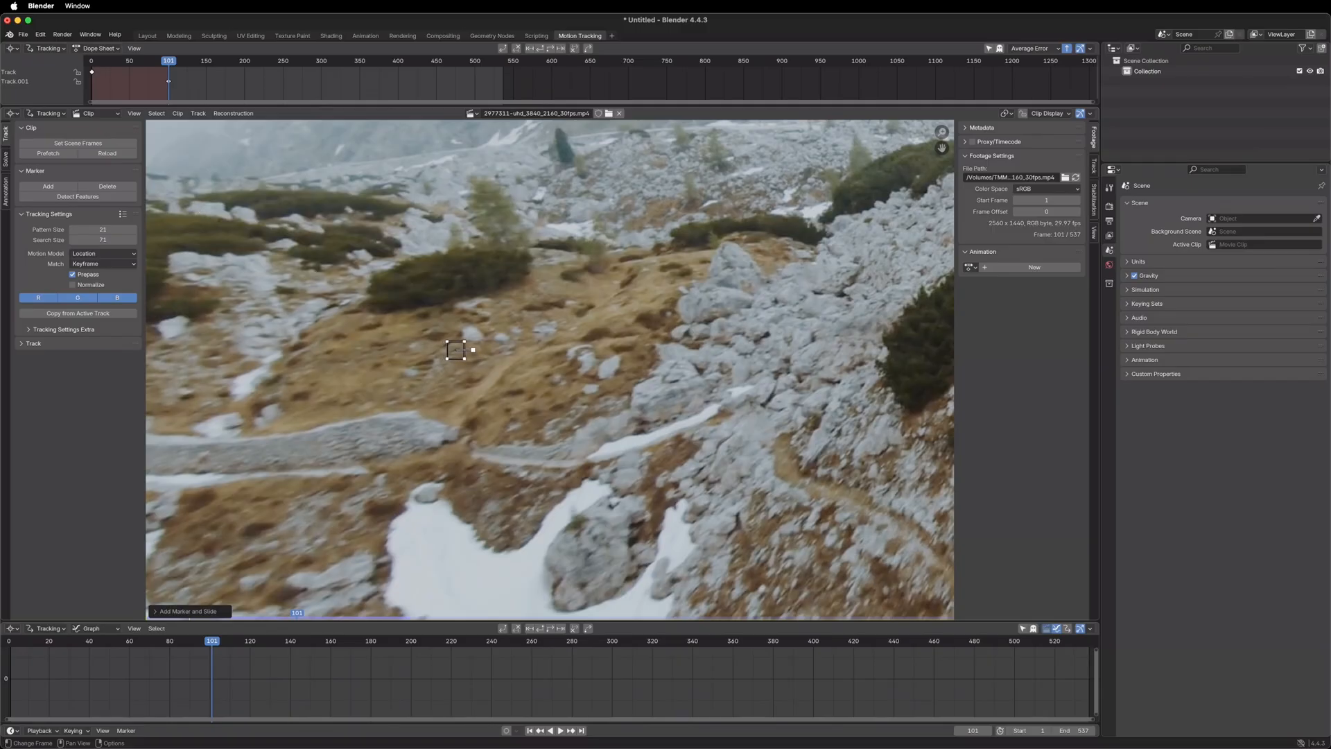
key("alt+s")
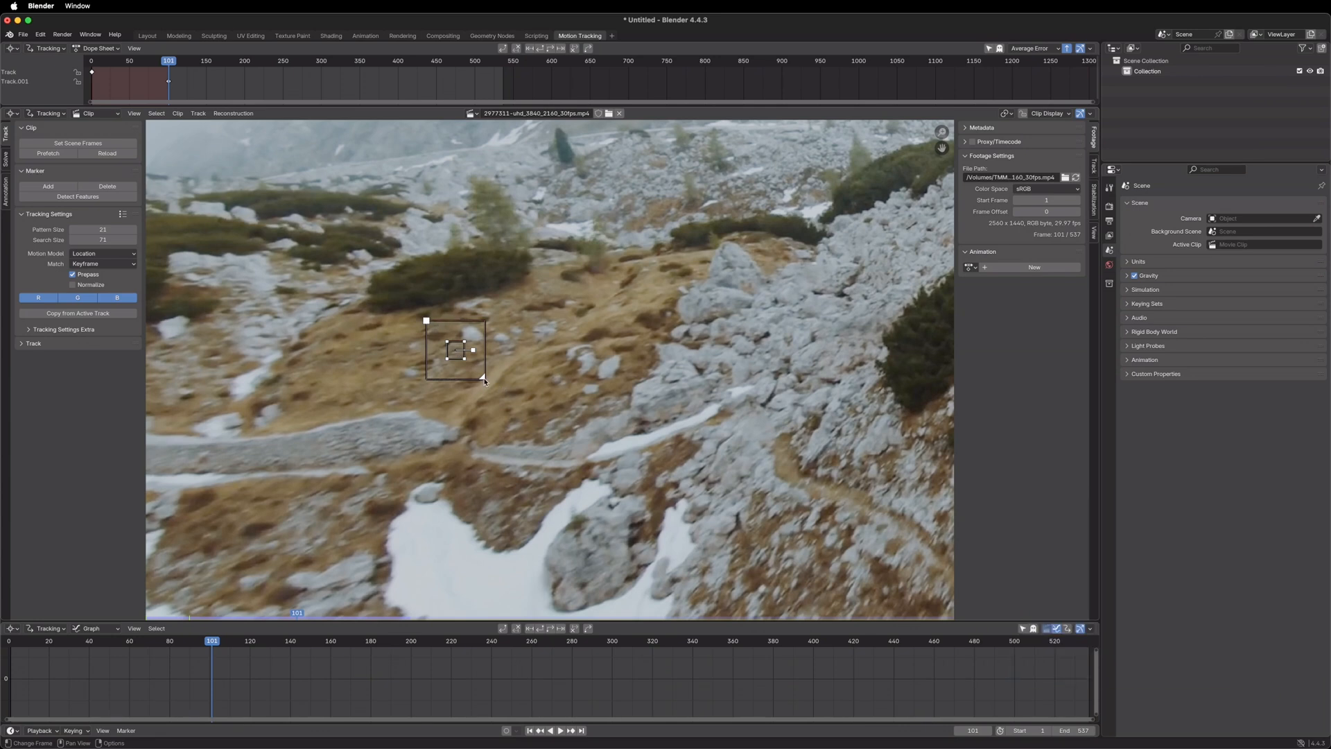
left_click_drag(483, 376, 533, 427)
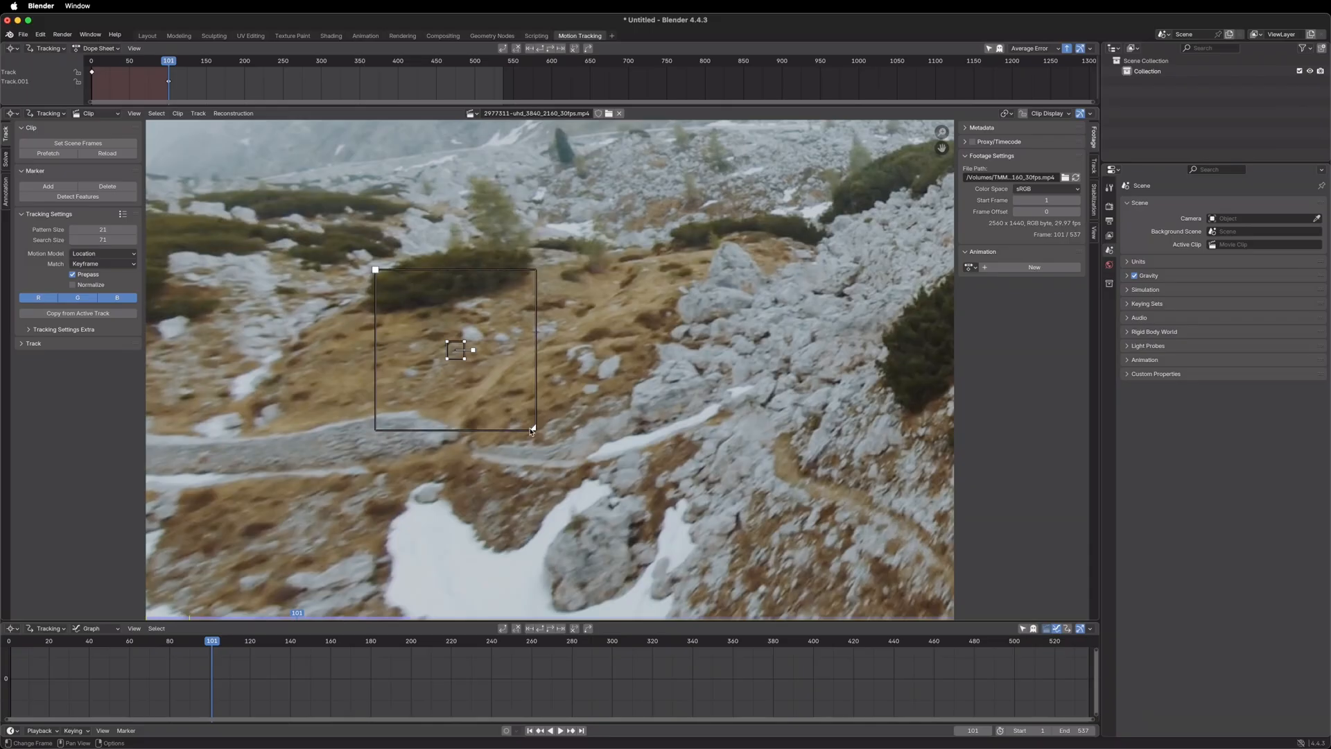
left_click_drag(534, 430, 523, 417)
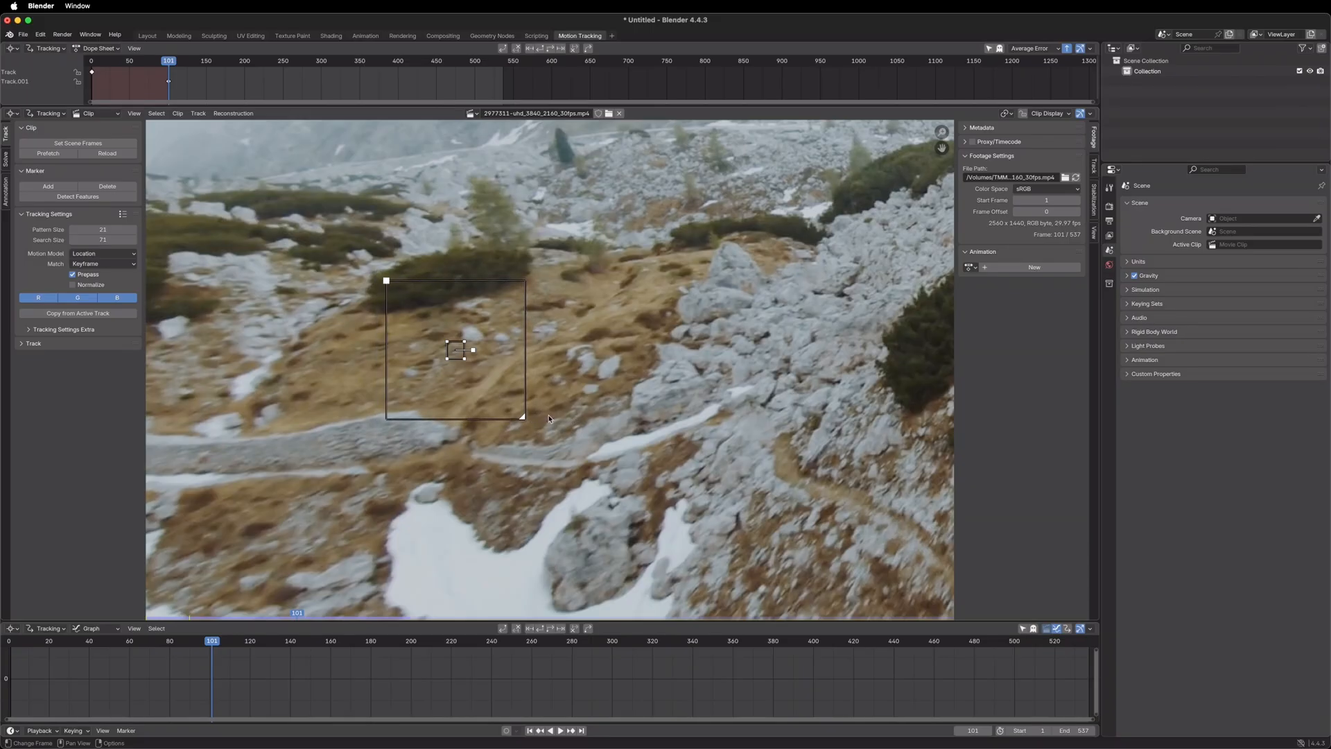
Track the slope marker forward frame by frame to frame 106, and return to frame 101
left_click(25, 344)
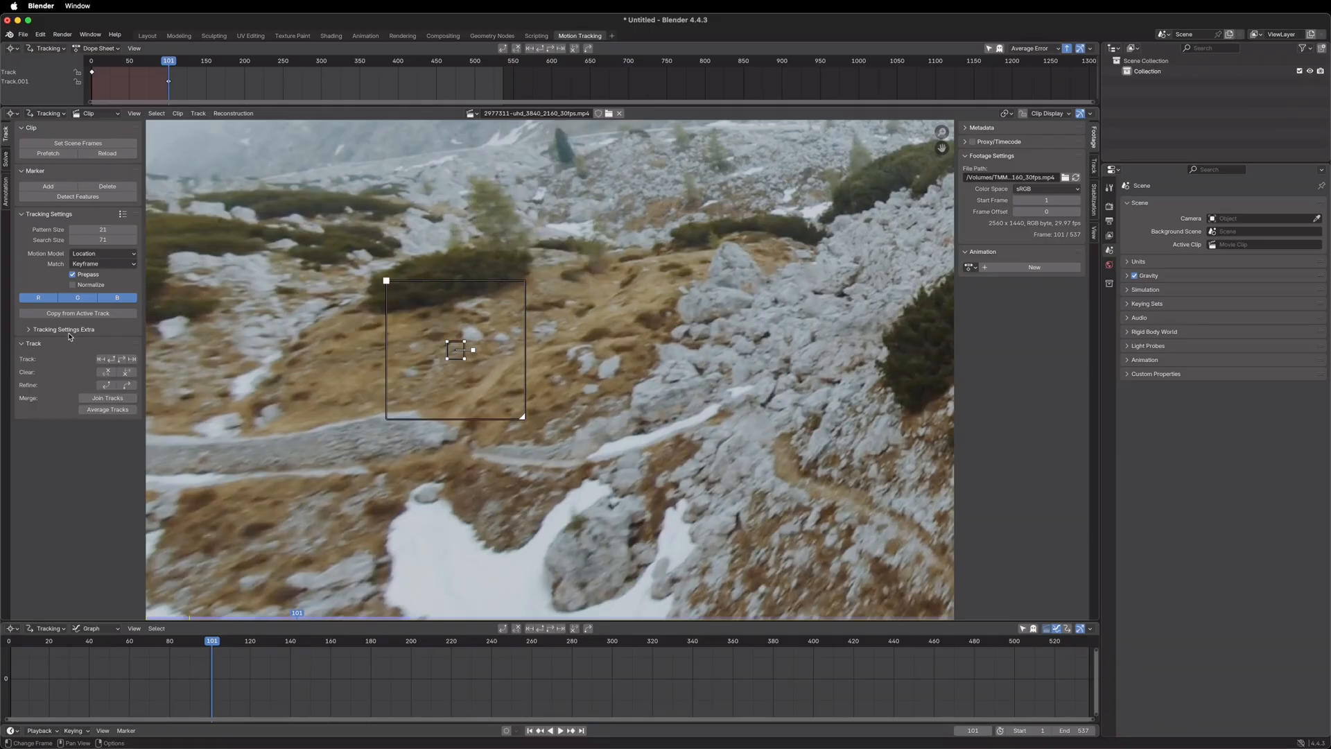
left_click(131, 360)
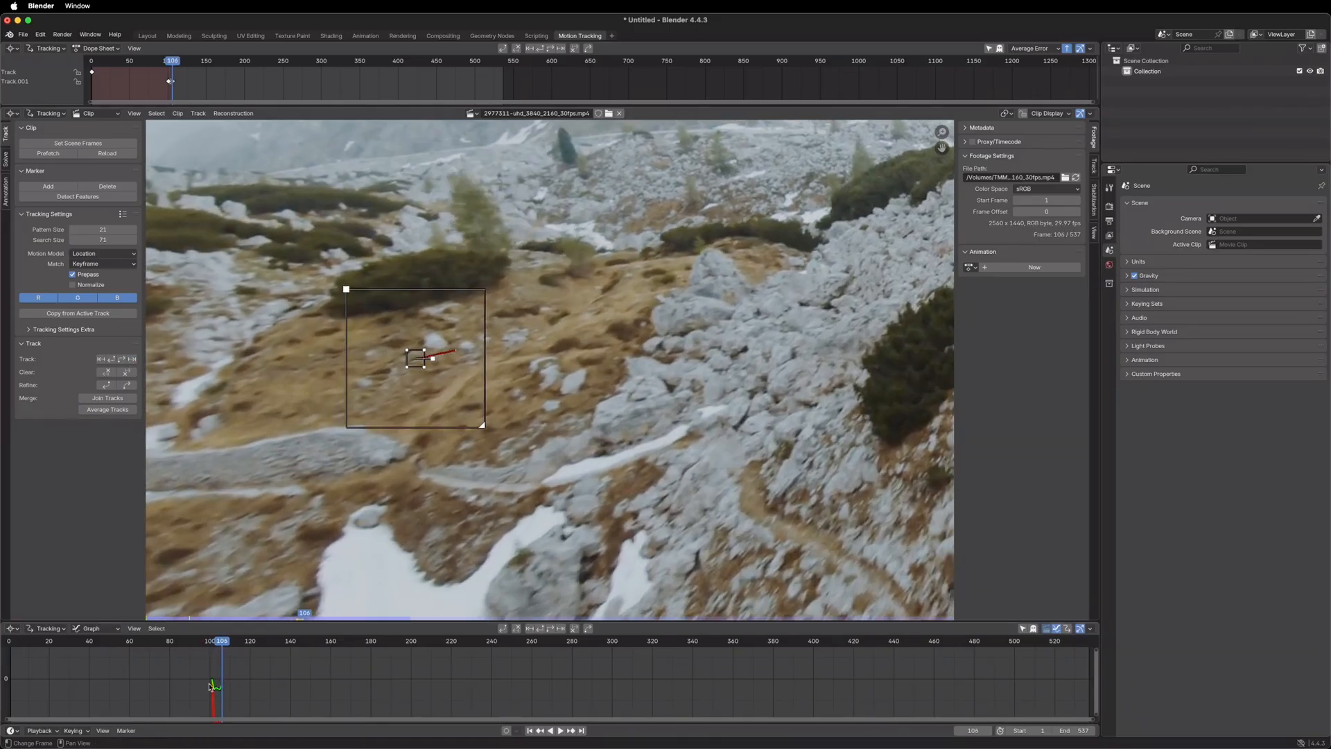
left_click_drag(222, 649, 213, 646)
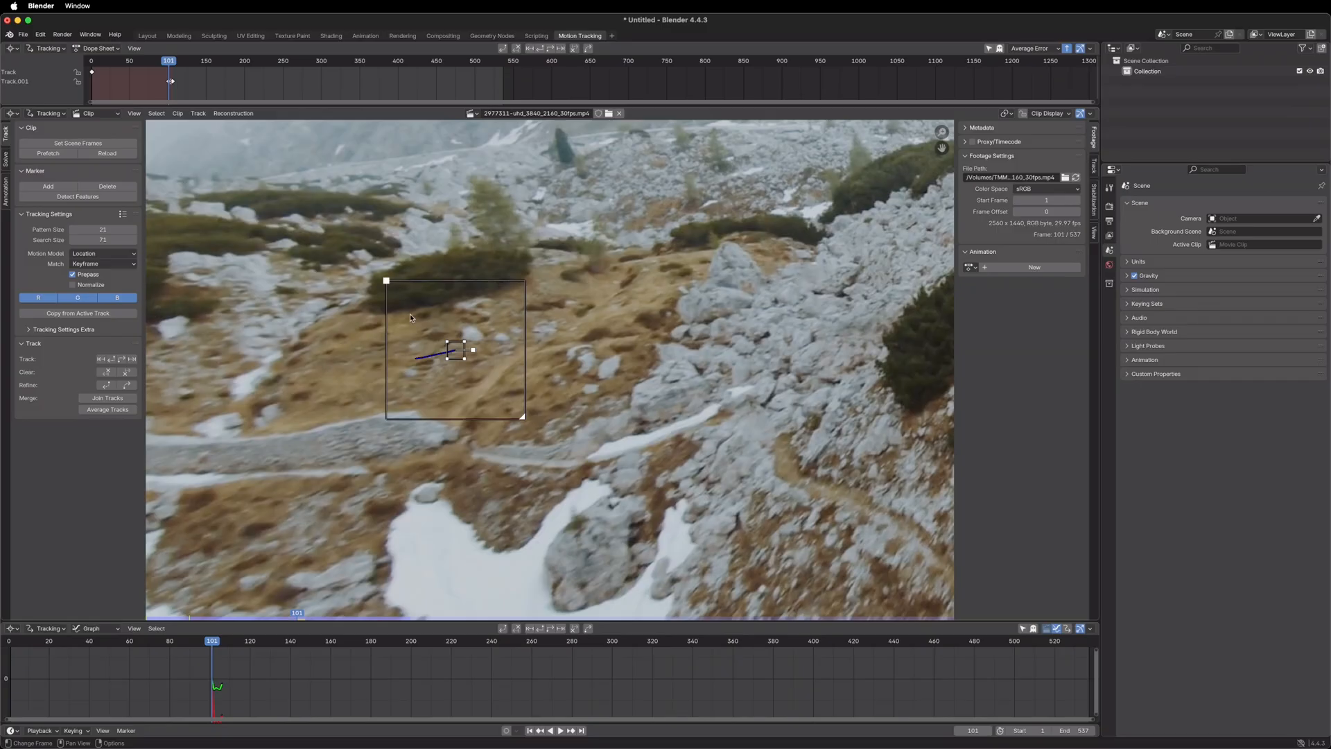
Lock the clip view to the selected marker and track it forward frame by frame to frame 115
key("l")
left_click(132, 360)
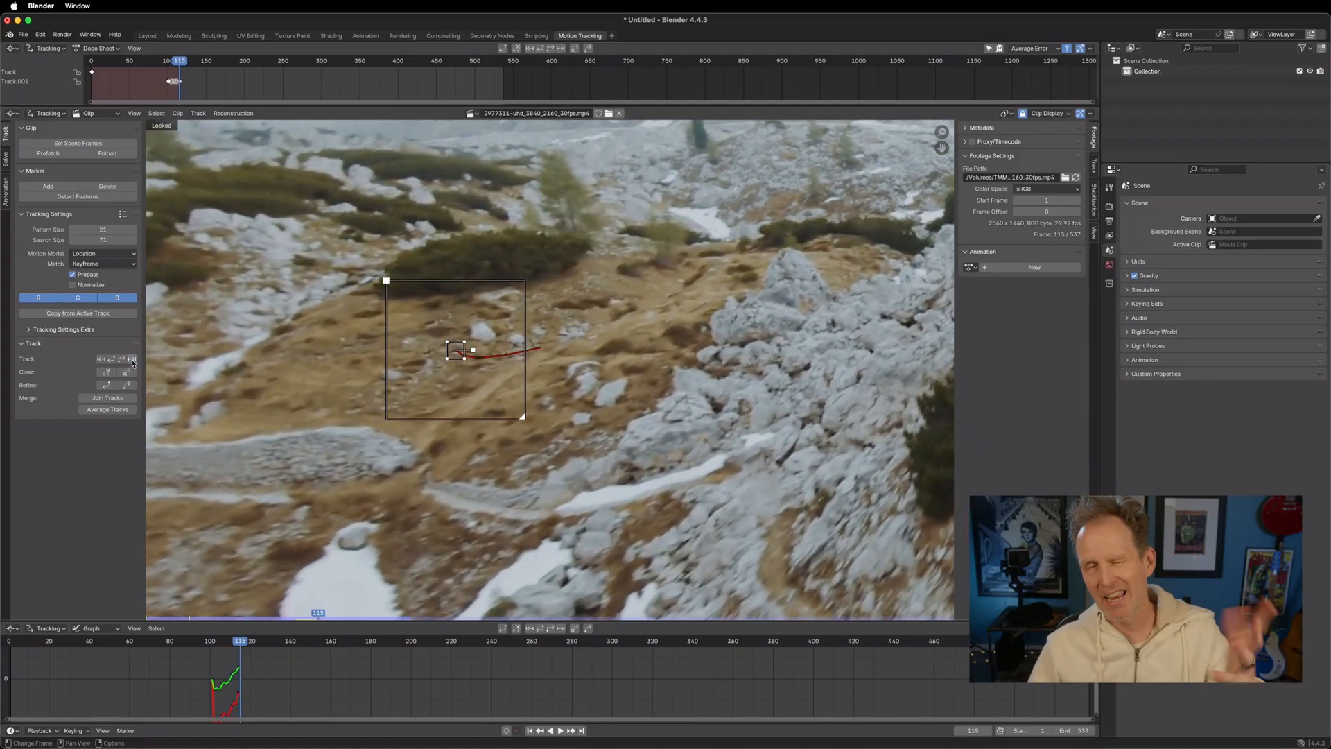
Offset the locked view from the marker, show the Track.001 preview, and track forward frame by frame to frame 133
mouse_move(415, 471)
middle_mouse_down()
mouse_move(364, 547)
mouse_move(208, 579)
mouse_move(224, 607)
middle_mouse_up()
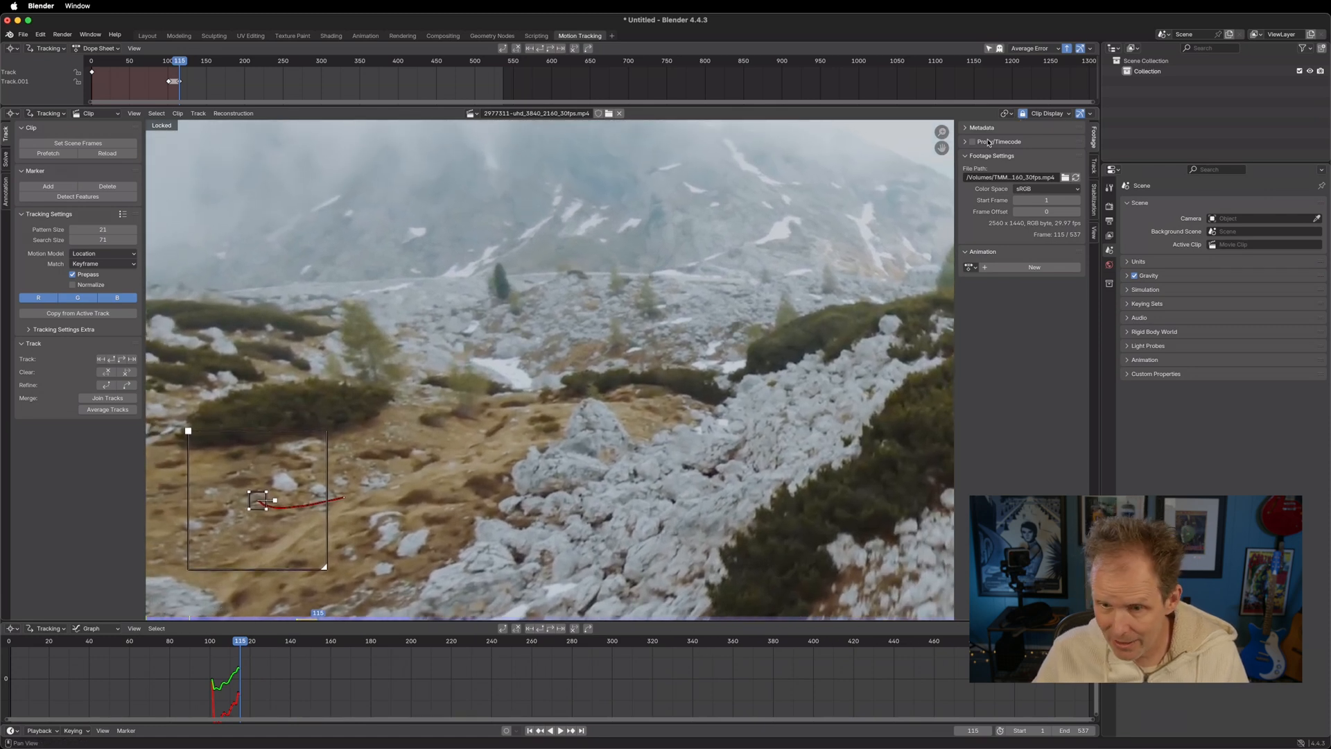
left_click(1094, 166)
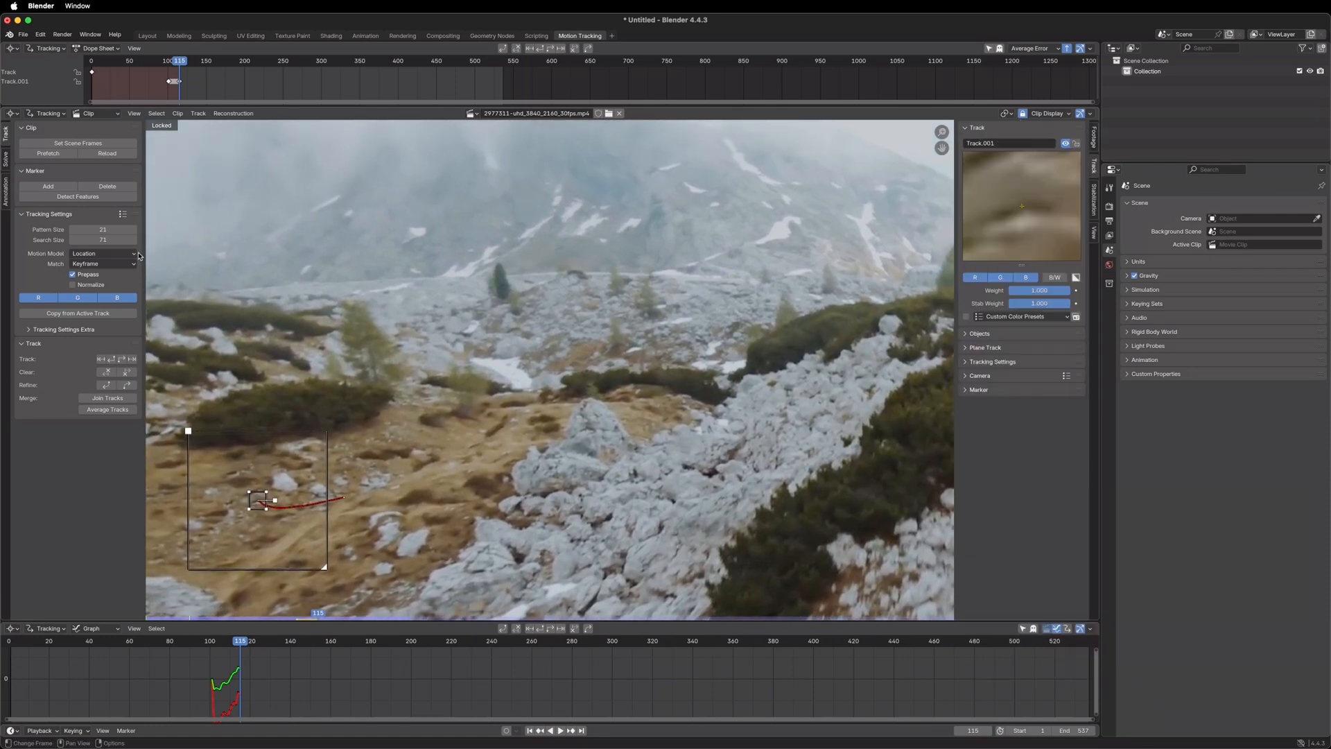
left_click(131, 360)
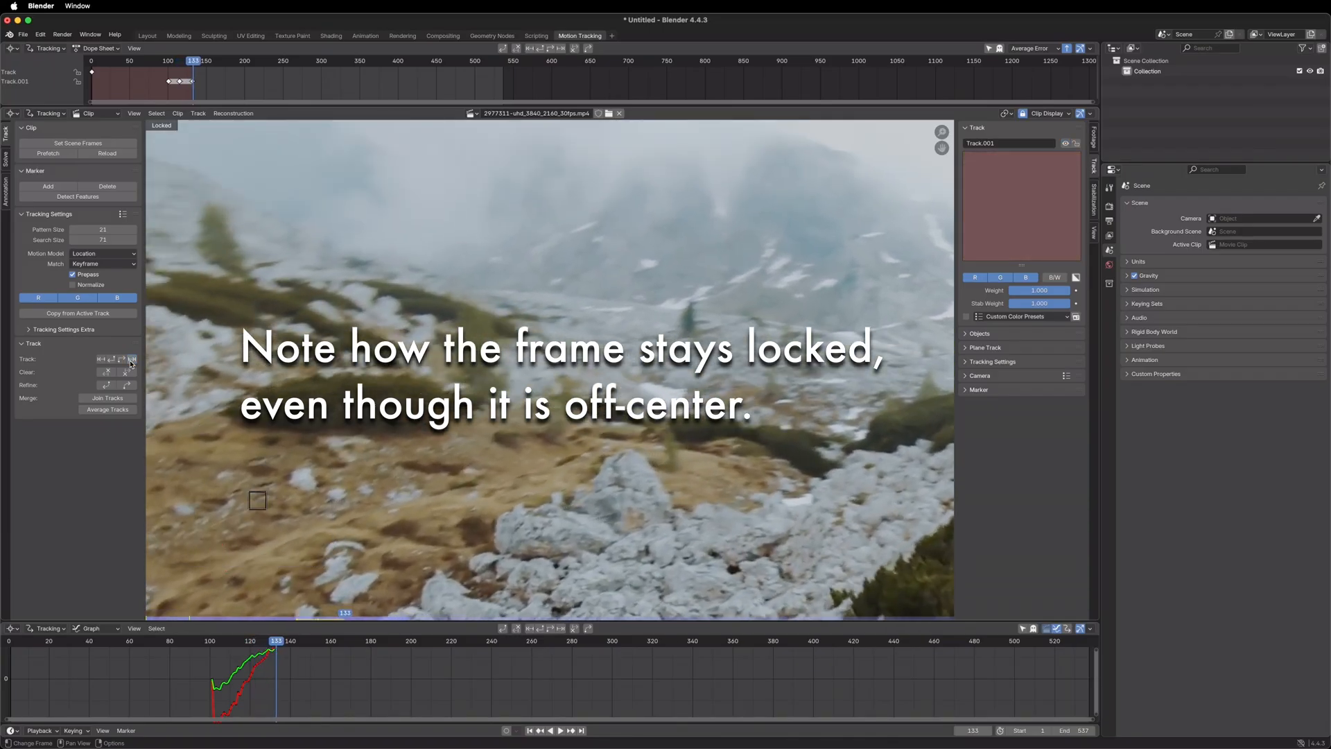
Step back and forth between frames 133 and 114 to examine how the locked marker holds on the slope
key("Left")
key("Left")
key("Left")
key("Left")
key("Left")
key("Left")
key("Left")
key("Left")
key("Left")
key("Left")
key("Left")
key("Left")
key("Left")
key("Left")
key("Left")
key("Left")
key("Left")
key("Left")
key("Left")
key("Left")
key("Left")
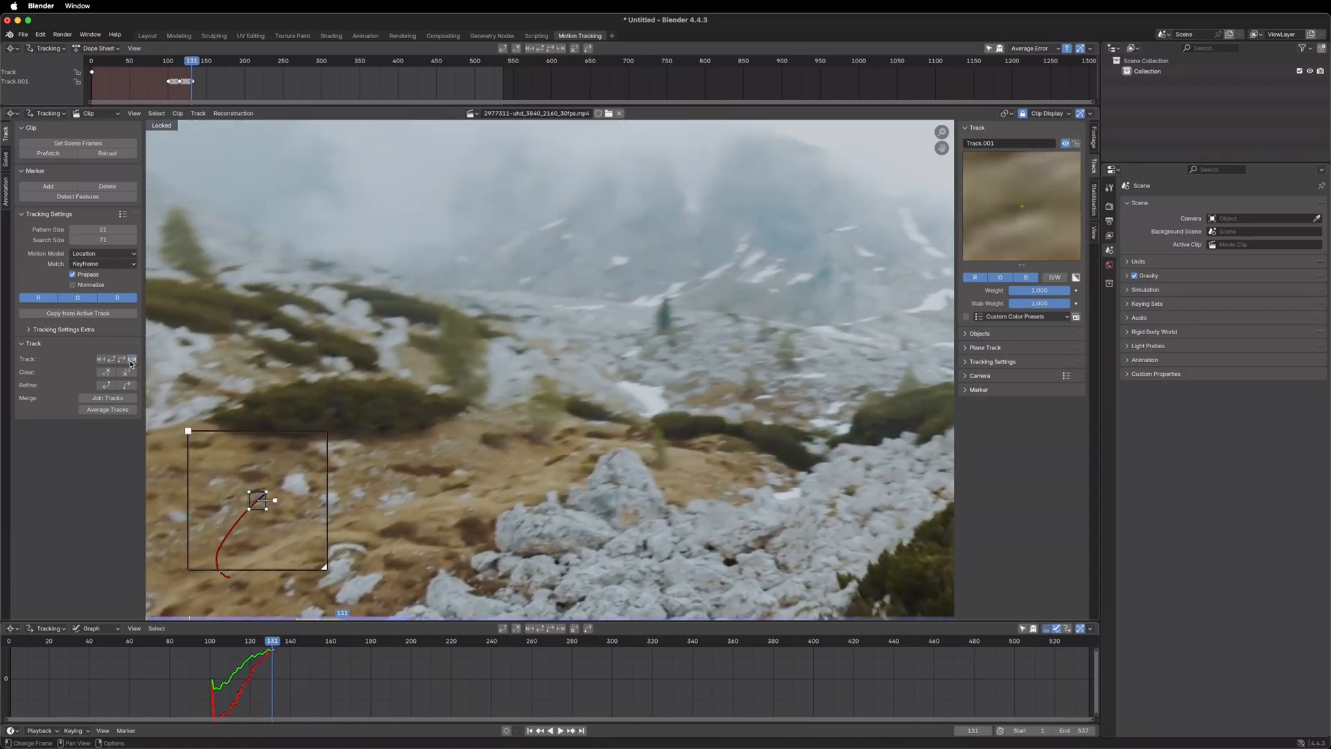
key("Right")
key("Right")
key("Right")
key("Right")
key("Right")
key("Right")
key("Right")
key("Right")
key("Right")
key("Right")
key("Right")
key("Right")
key("Right")
key("Right")
key("Right")
key("Right")
key("Right")
key("Right")
key("Right")
key("Right")
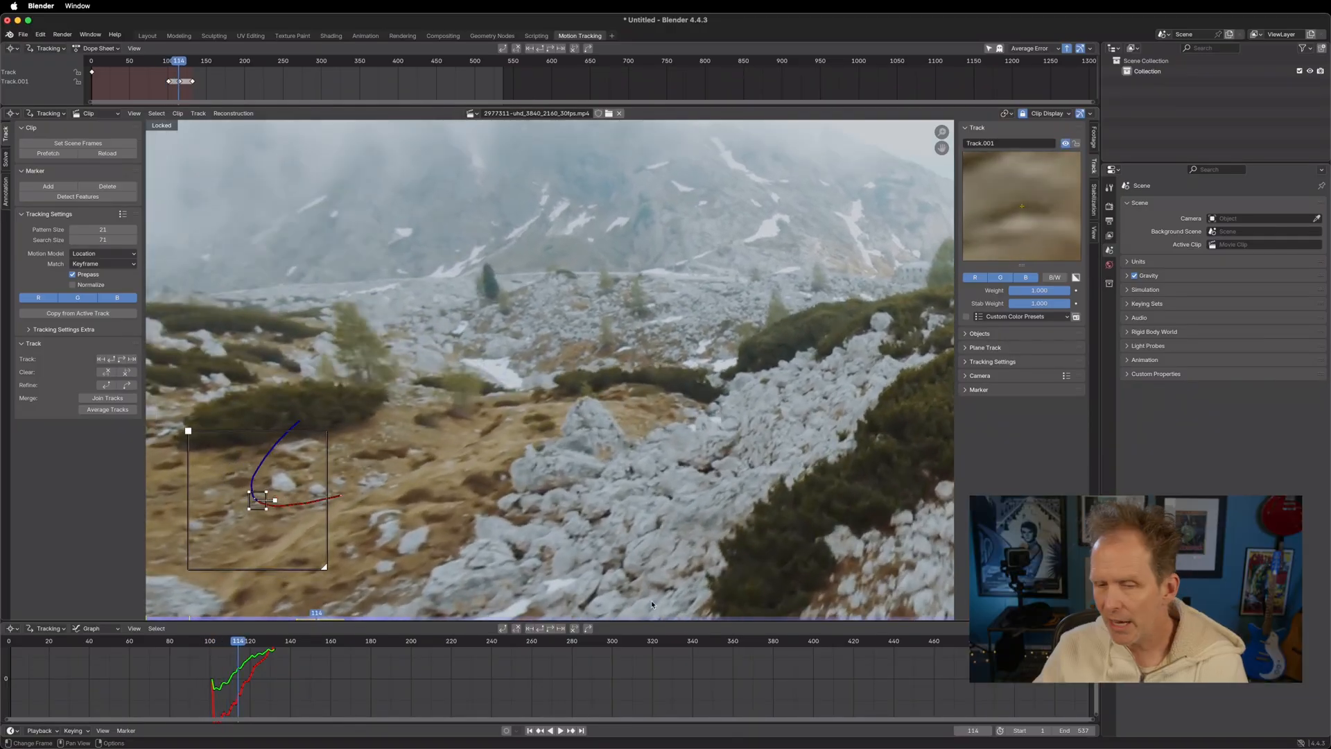
Offset the locked view the opposite way and step through the tracked frames back to frame 101 to check the marker's stability
mouse_move(515, 405)
middle_mouse_down()
mouse_move(613, 329)
mouse_move(969, 131)
mouse_move(1046, 173)
middle_mouse_up()
key("Left")
key("Left")
key("Left")
key("Left")
key("Left")
key("Left")
key("Left")
key("Left")
key("Left")
key("Left")
key("Left")
key("Left")
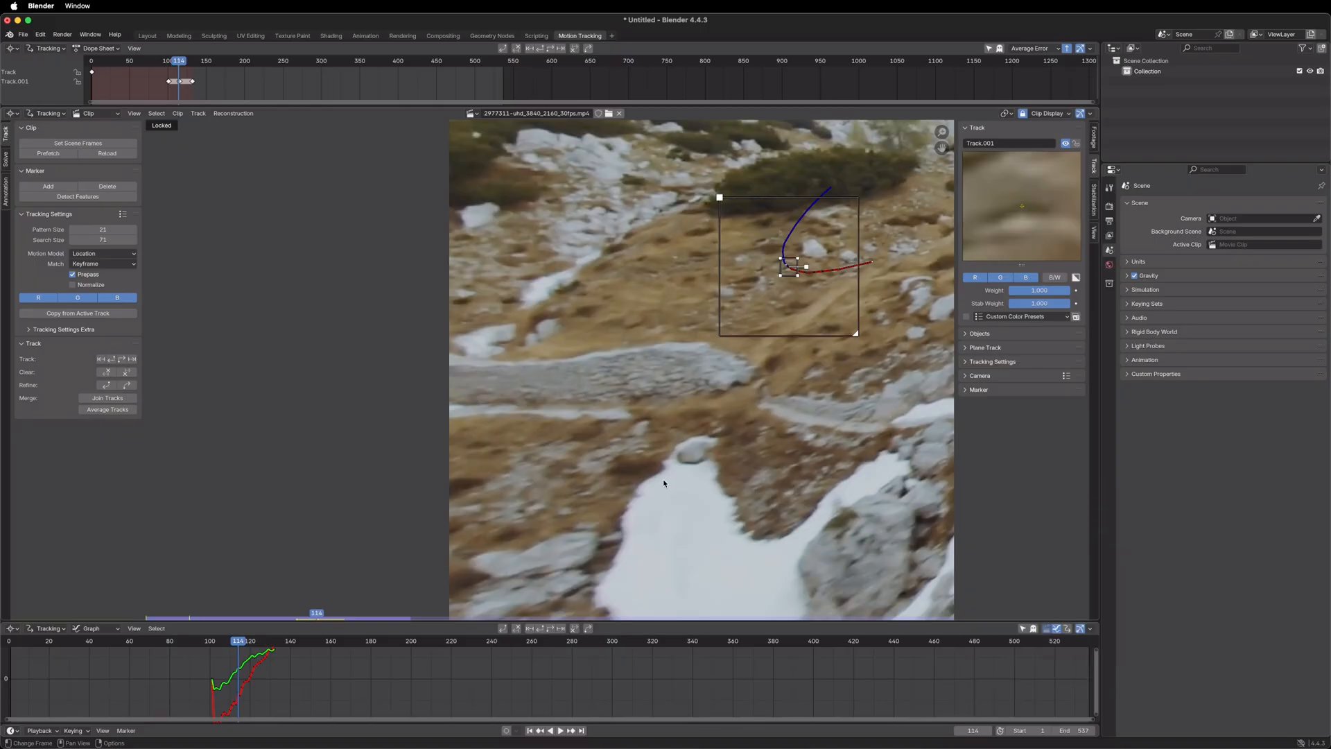
key("Right")
key("Right")
key("Right")
key("Right")
key("Right")
key("Right")
key("Right")
key("Right")
key("Right")
key("Right")
key("Right")
key("Right")
key("Right")
key("Right")
key("Right")
key("Right")
key("Right")
key("Right")
key("Right")
key("Right")
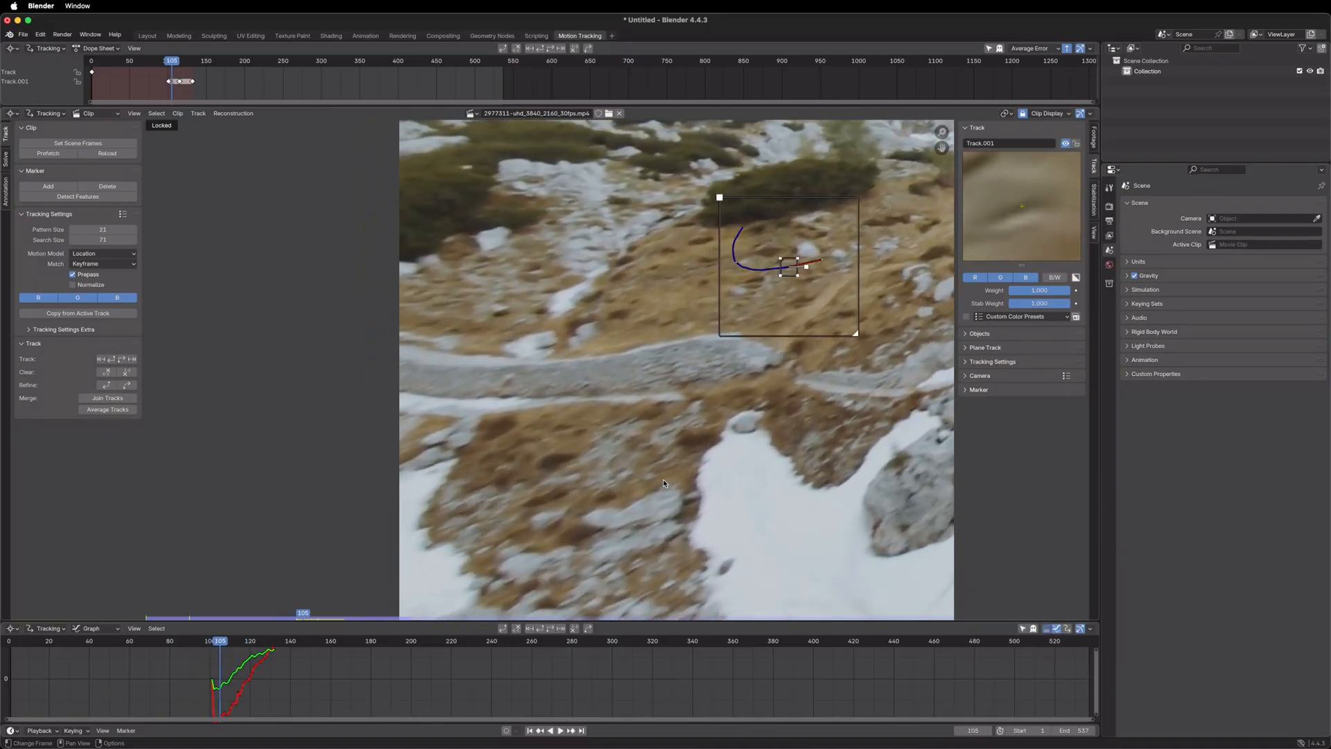
key("Left")
key("Left")
key("Left")
key("Left")
key("Left")
key("Left")
key("Left")
key("Left")
key("Left")
key("Left")
key("Left")
key("Left")
key("Left")
key("Left")
key("Left")
key("Left")
key("Left")
key("Left")
key("Left")
key("Left")
key("Left")
key("Left")
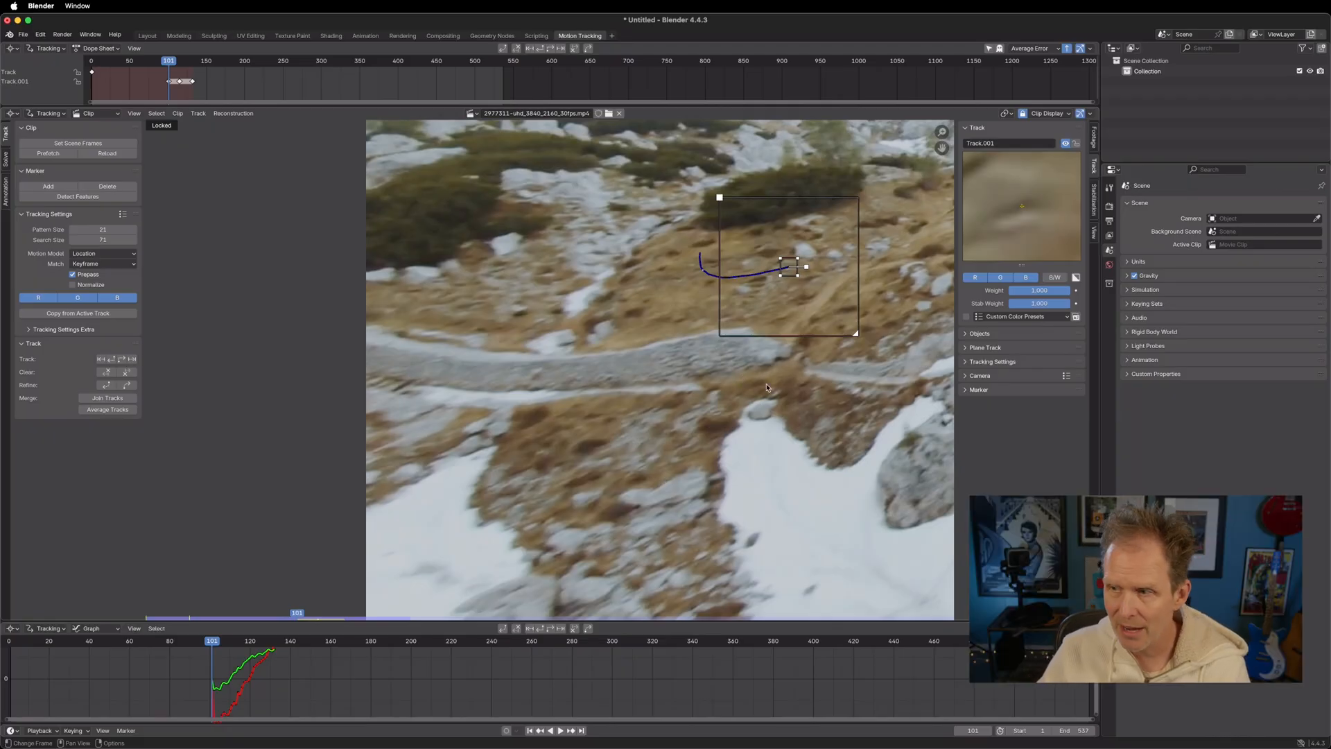
Shift the locked view around the marker and step back and forth between frames 95 and 113 to check how it holds
mouse_move(708, 308)
middle_mouse_down()
mouse_move(300, 371)
mouse_move(478, 386)
mouse_move(469, 377)
mouse_move(461, 411)
middle_mouse_up()
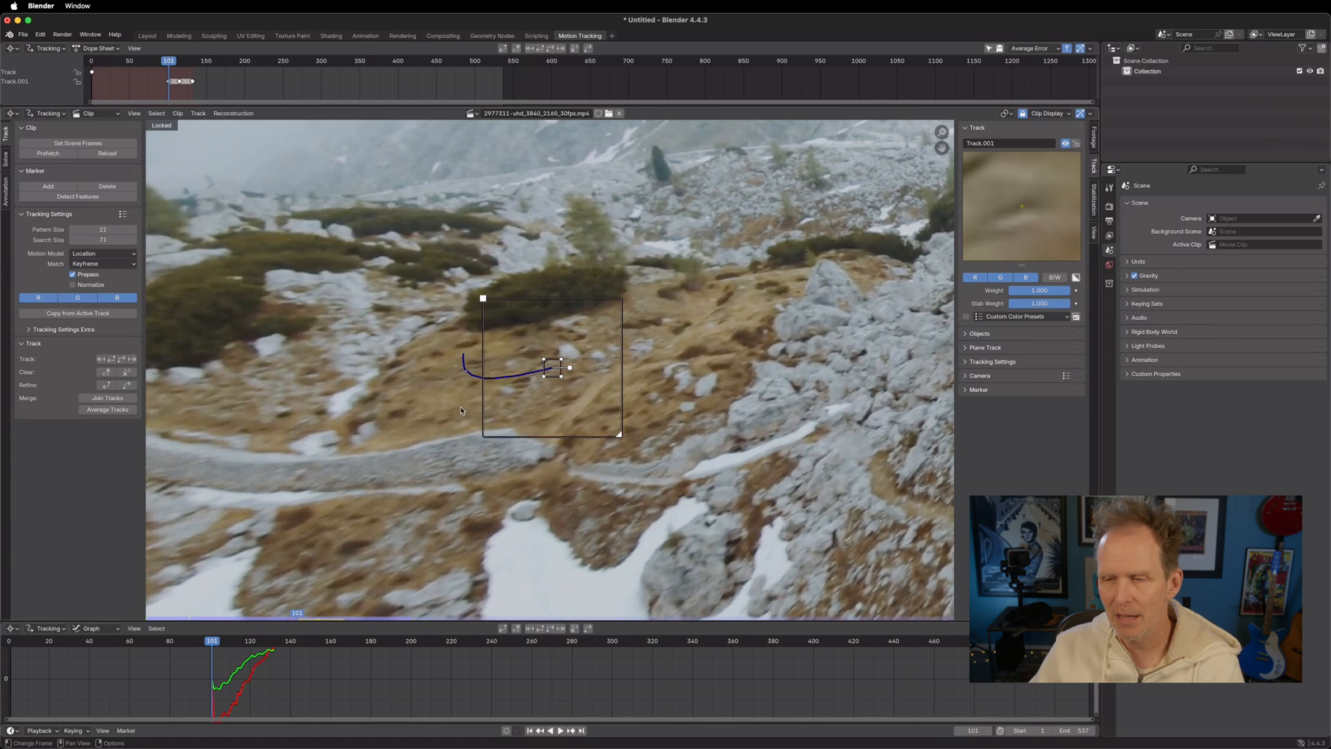
key("Left")
key("Left")
key("Left")
key("Left")
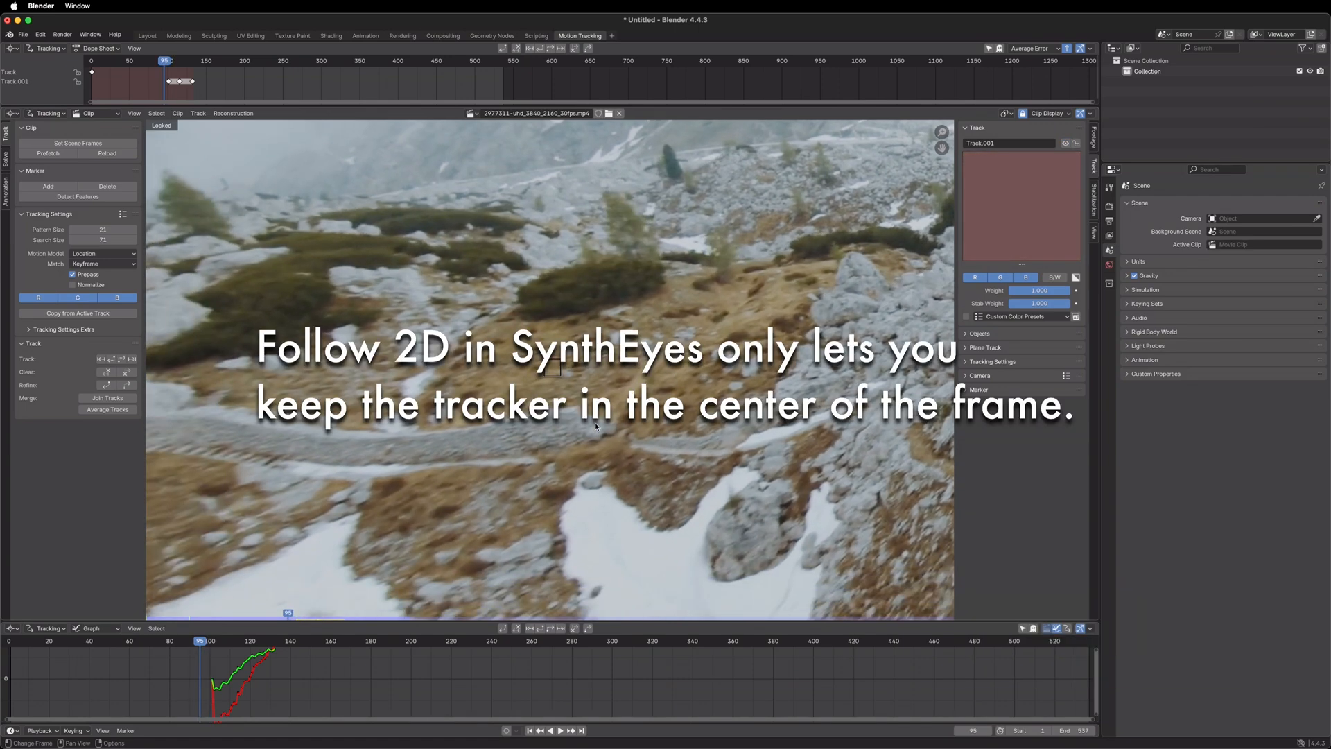
key("Right")
key("Right")
key("Right")
key("Right")
key("Right")
key("Right")
key("Right")
key("Right")
key("Right")
key("Right")
key("Right")
key("Right")
key("Right")
key("Right")
key("Right")
key("Right")
key("Right")
key("Right")
key("Right")
key("Right")
key("Left")
key("Left")
key("Left")
key("Left")
key("Left")
key("Left")
key("Left")
key("Left")
key("Left")
key("Left")
key("Left")
key("Left")
key("Right")
key("Right")
key("Right")
key("Right")
key("Right")
key("Right")
key("Right")
key("Right")
key("Right")
key("Right")
key("Right")
key("Right")
key("Right")
key("Right")
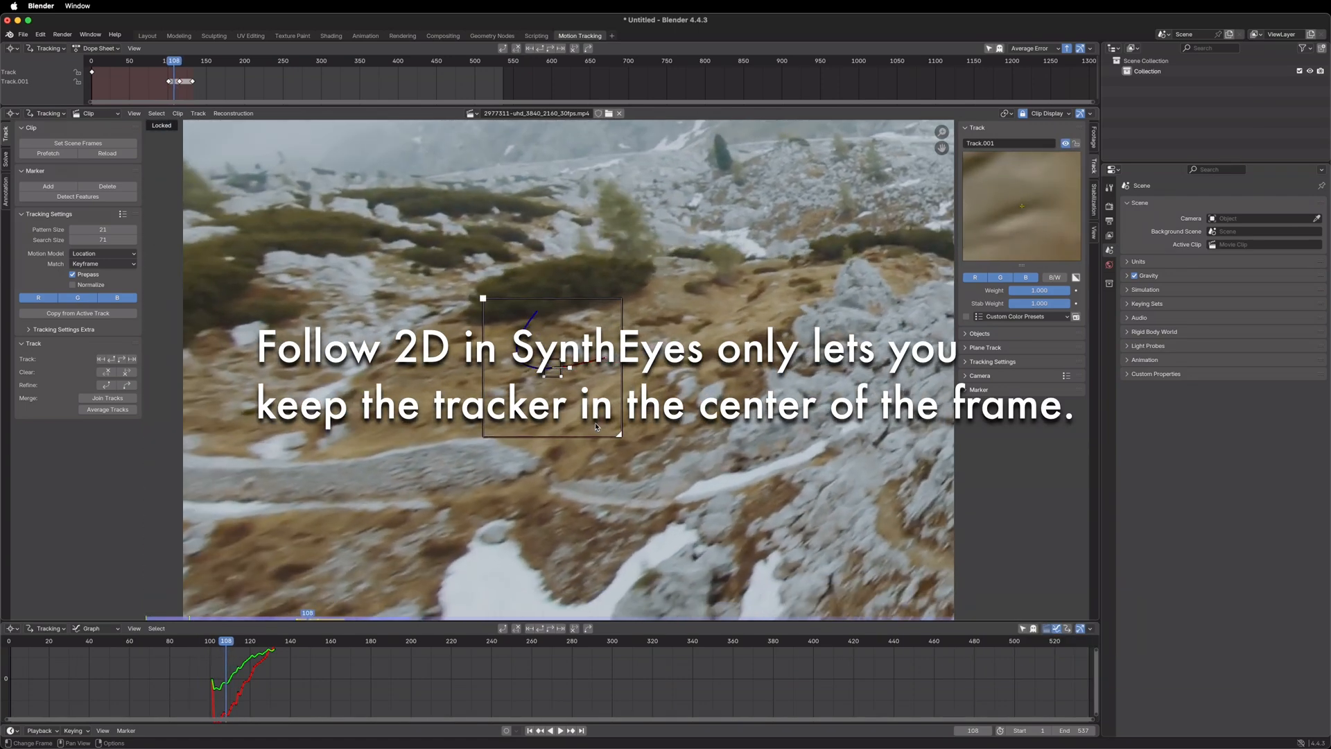
key("Left")
key("Left")
key("Left")
key("Left")
key("Left")
key("Left")
key("Left")
key("Left")
key("Left")
key("Left")
key("Left")
key("Left")
key("Left")
key("Left")
key("Left")
key("Left")
key("Left")
key("Left")
key("Left")
key("Left")
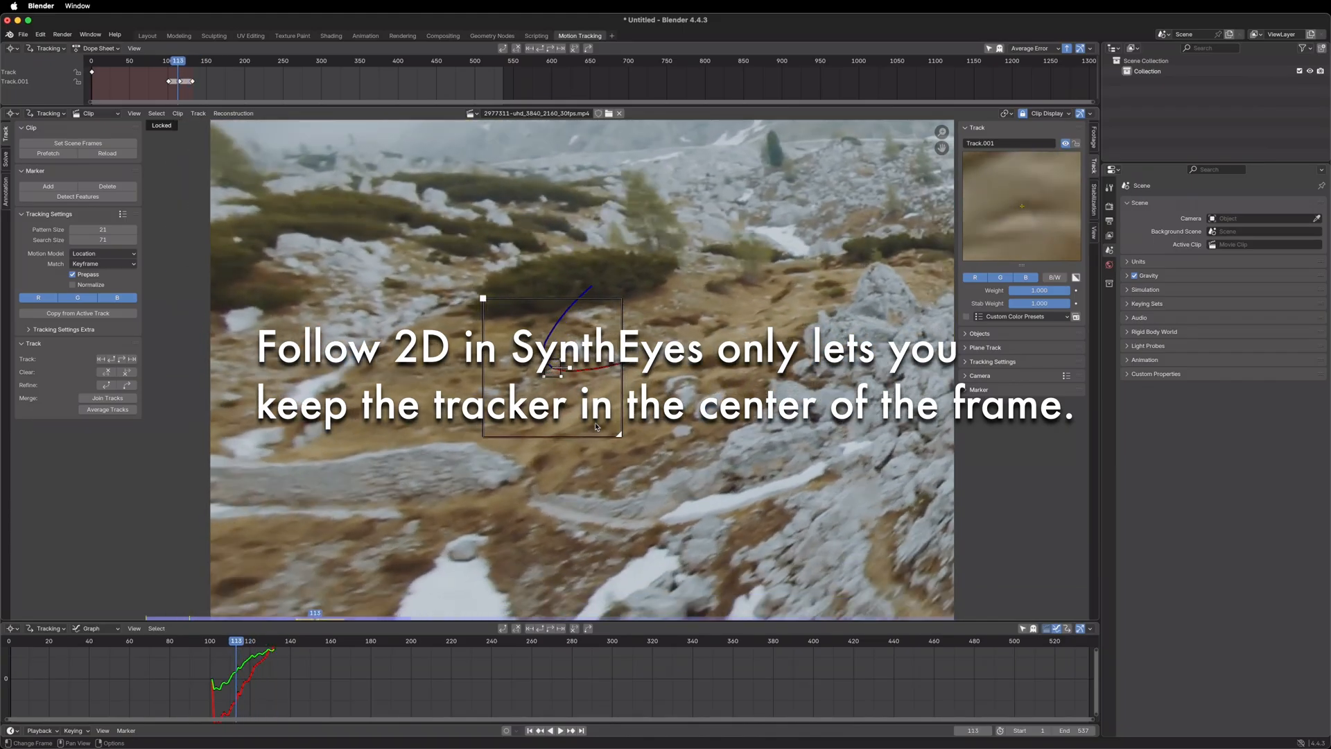
key("Right")
key("Right")
key("Right")
key("Right")
key("Right")
key("Right")
key("Right")
key("Right")
key("Right")
key("Right")
key("Right")
key("Right")
key("Right")
key("Right")
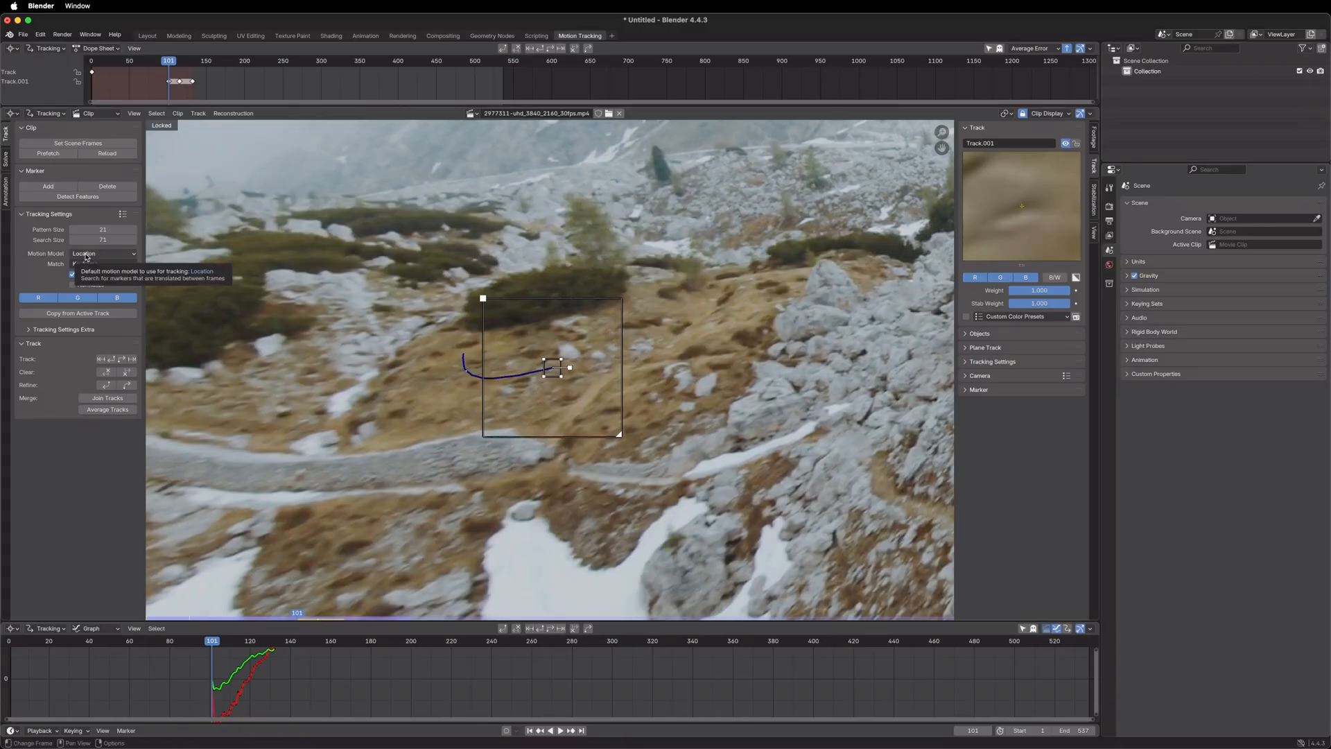
Set the default motion model for new tracks to Affine, try tracking the selected marker forward, and return to frame 101
left_click(86, 254)
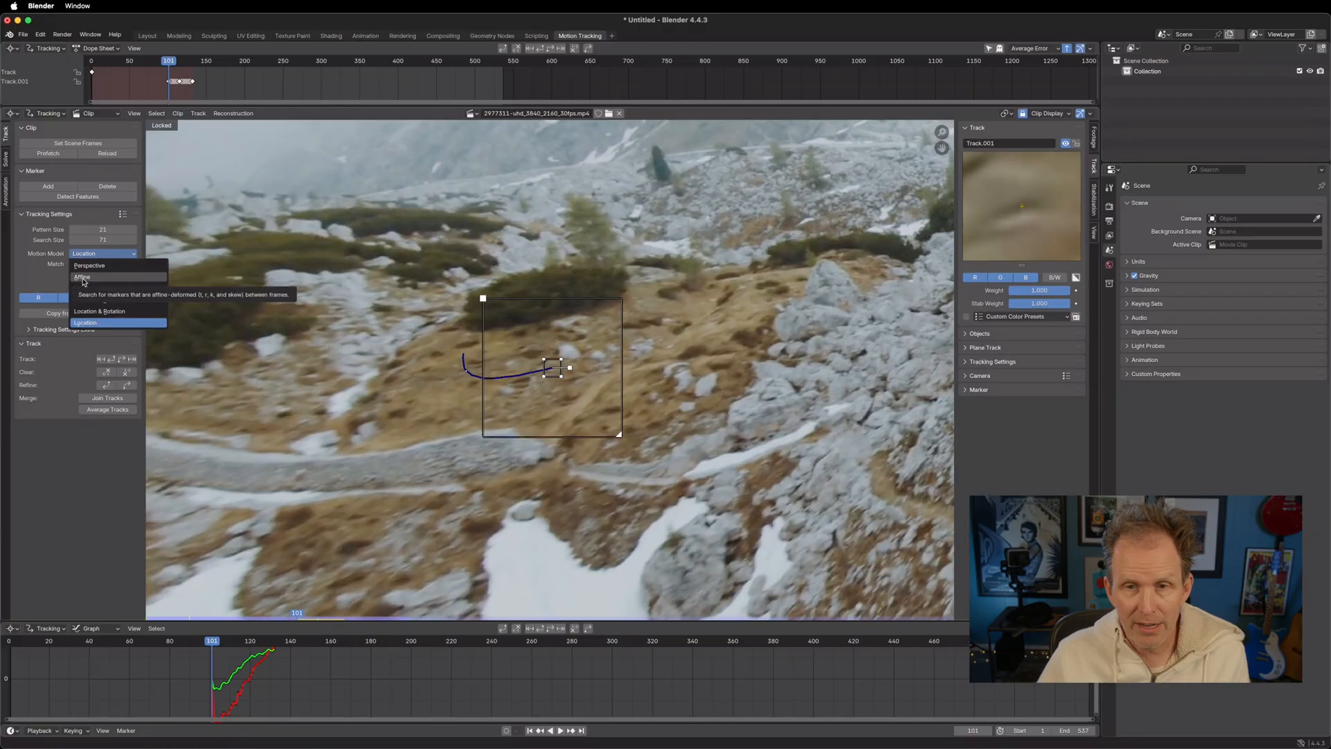
left_click(83, 278)
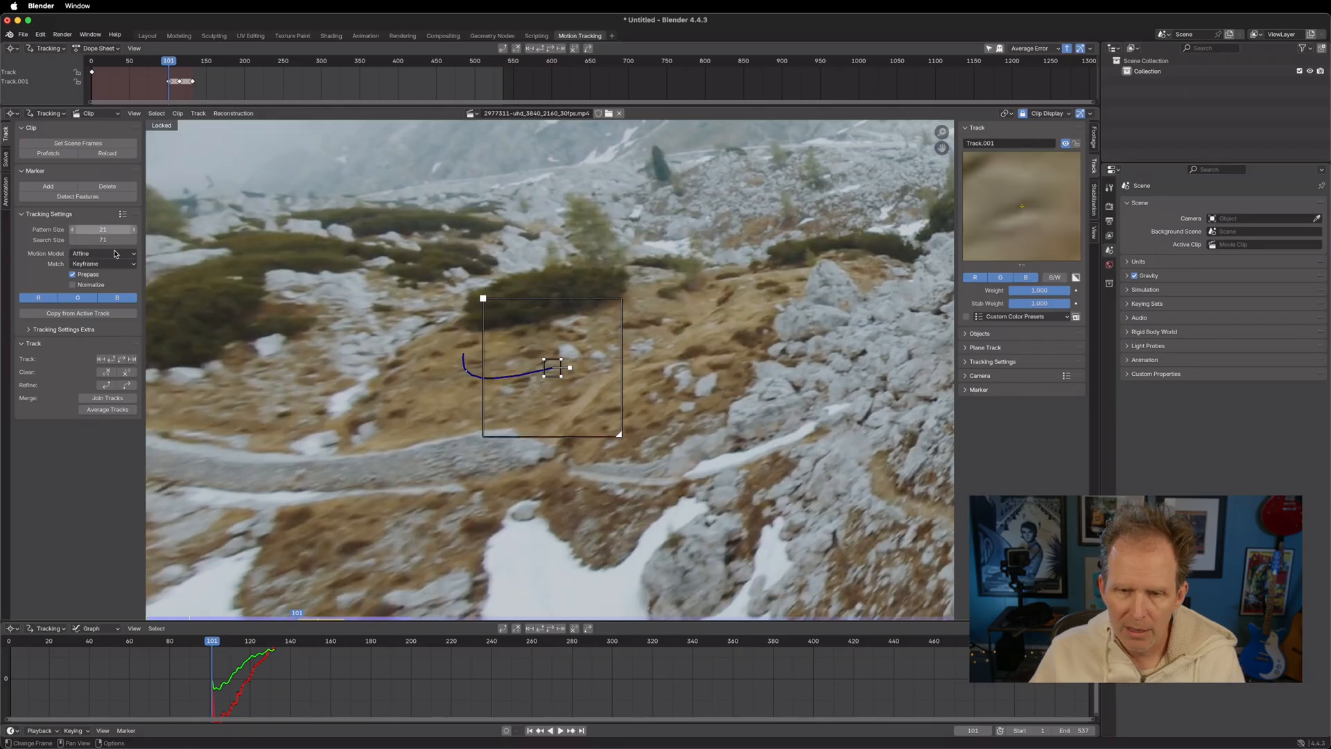
left_click(131, 359)
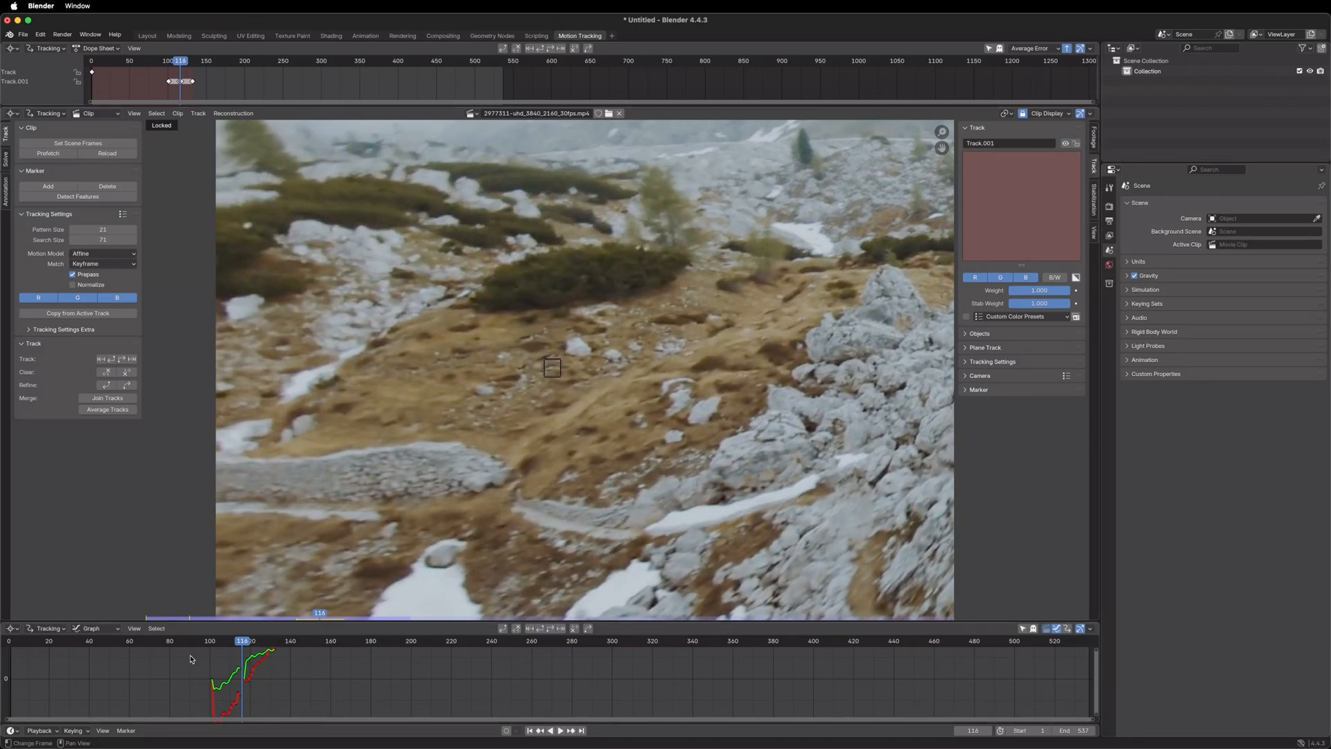
left_click_drag(241, 644, 211, 644)
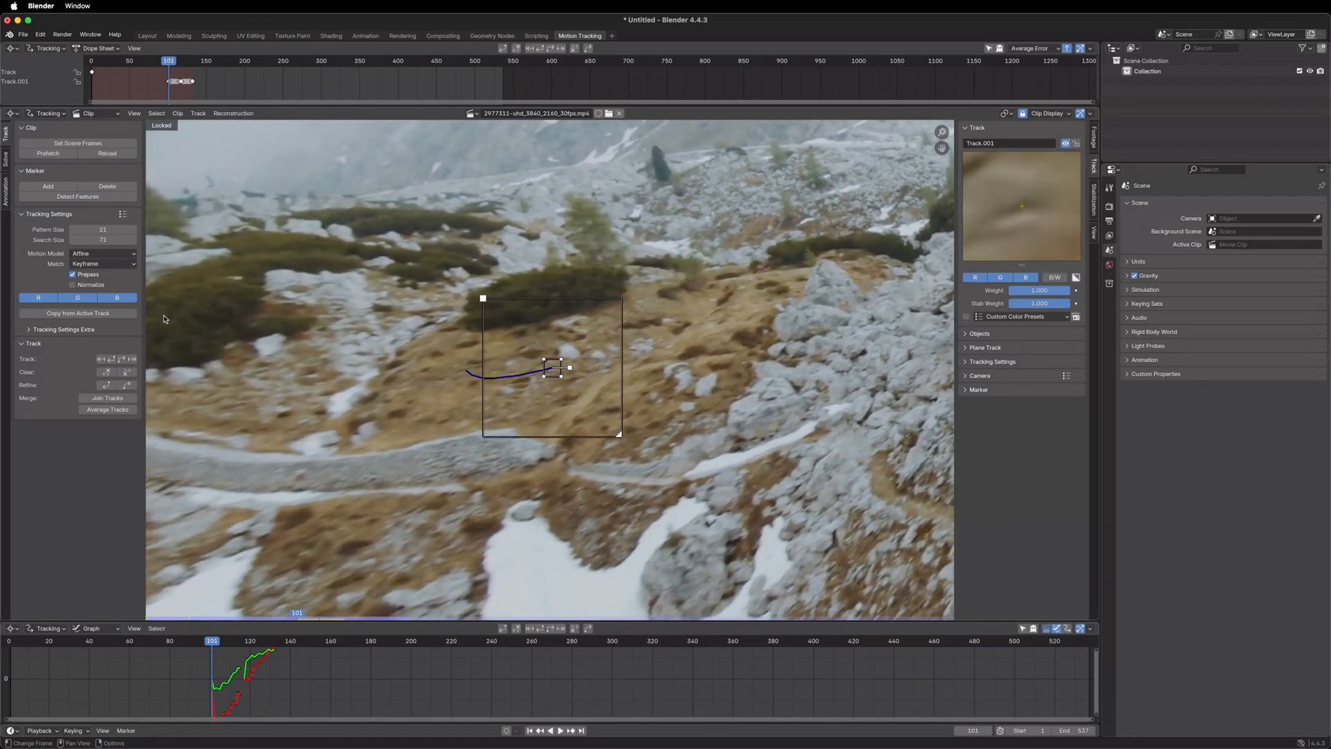
Set the motion model in Track.001's own tracking settings to Affine
left_click(967, 363)
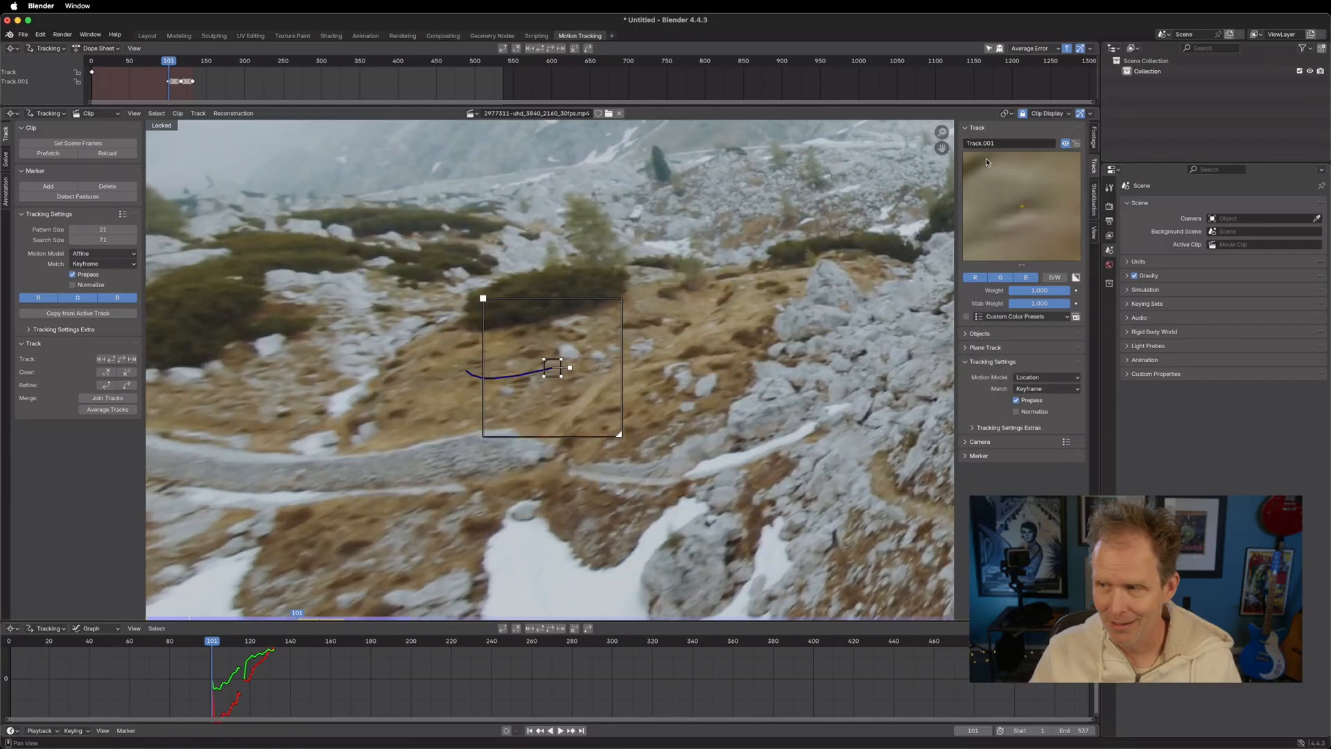
left_click(1032, 378)
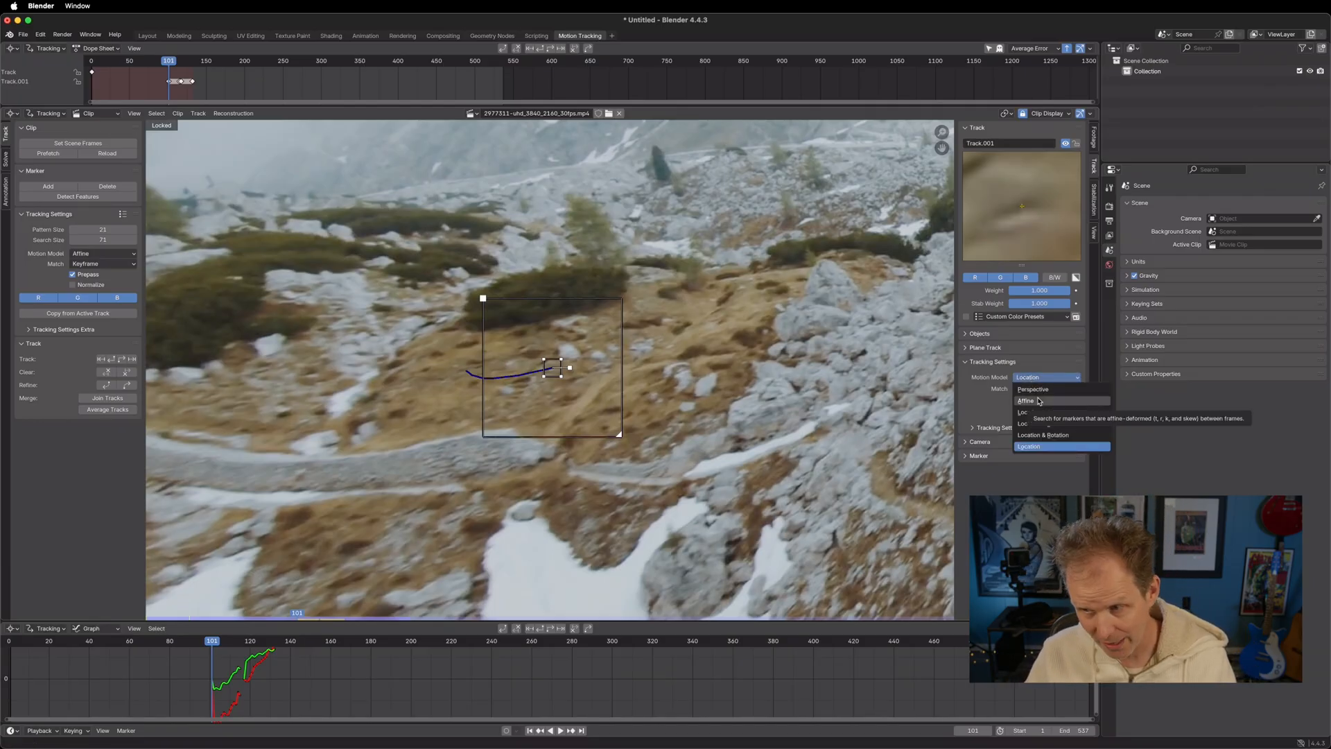
left_click(1027, 400)
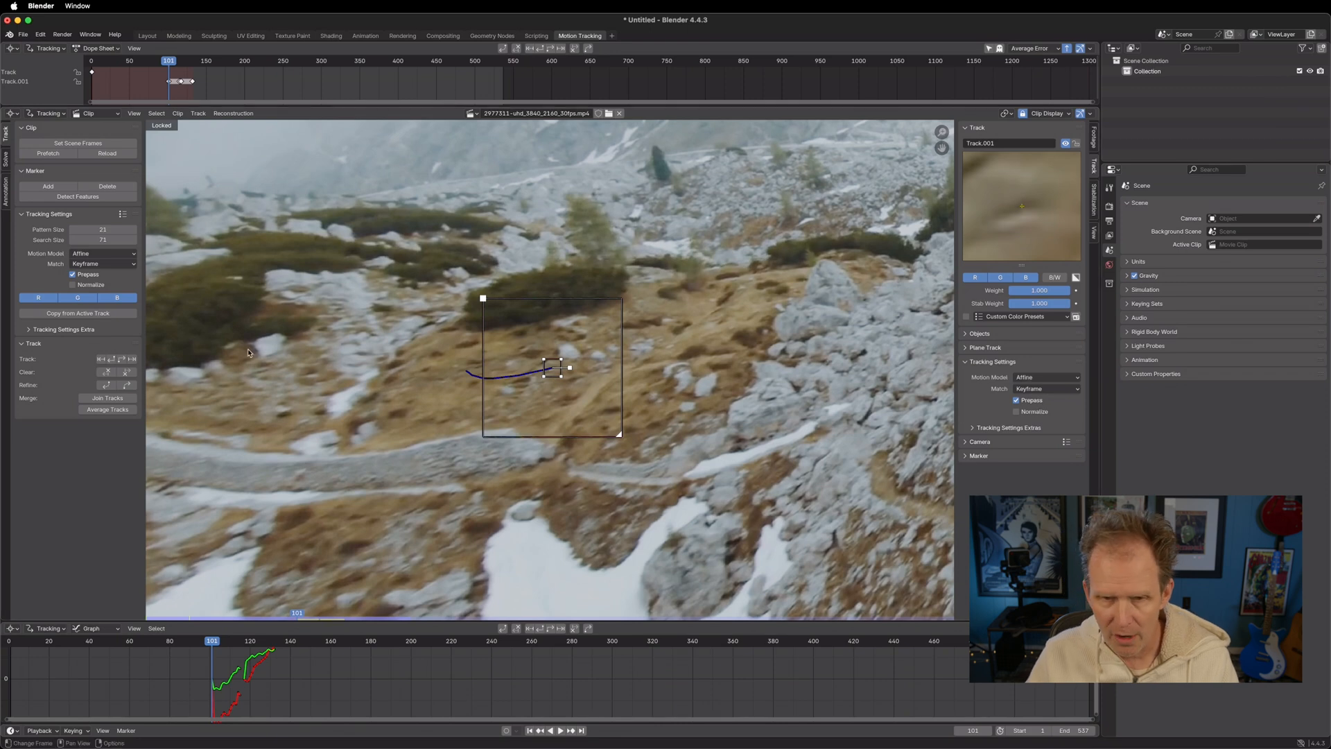
Clear Track.001's path after frame 101, enlarge the graph area, and track the marker forward with the Affine model
left_click(126, 373)
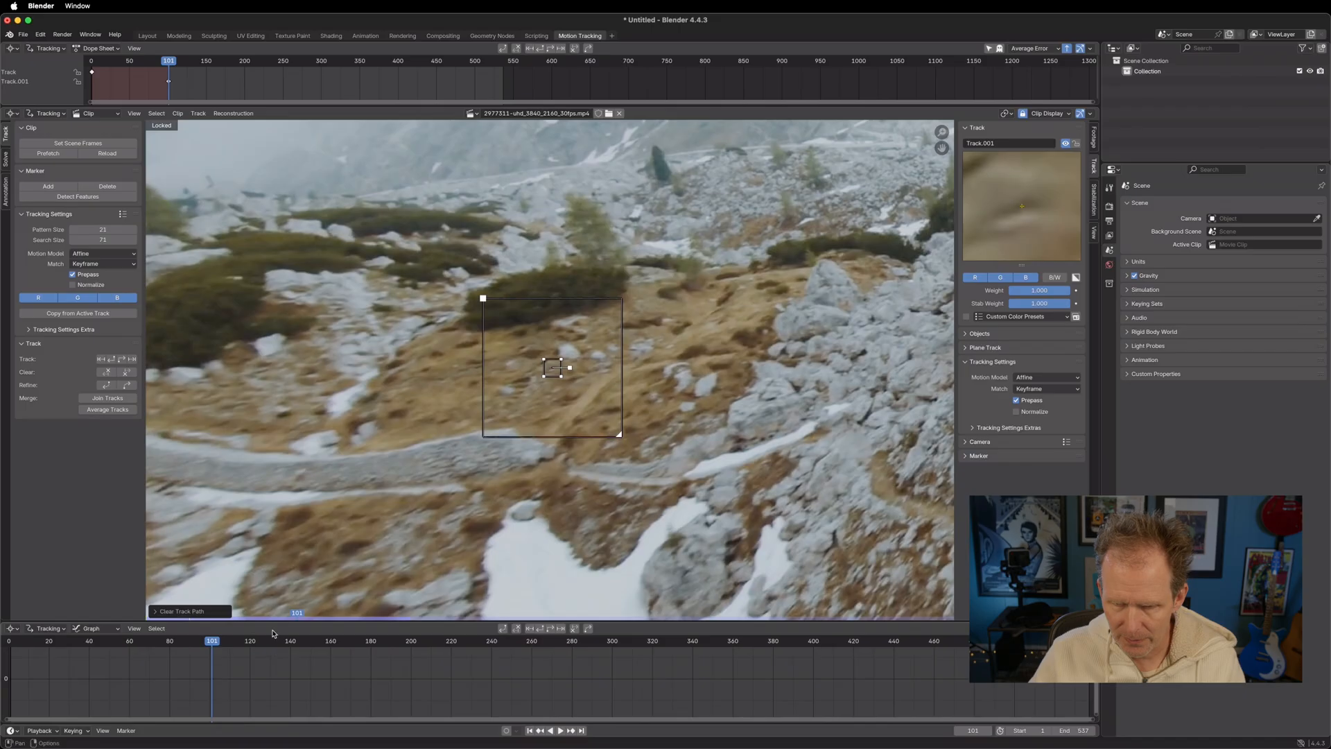
left_click_drag(270, 622, 273, 542)
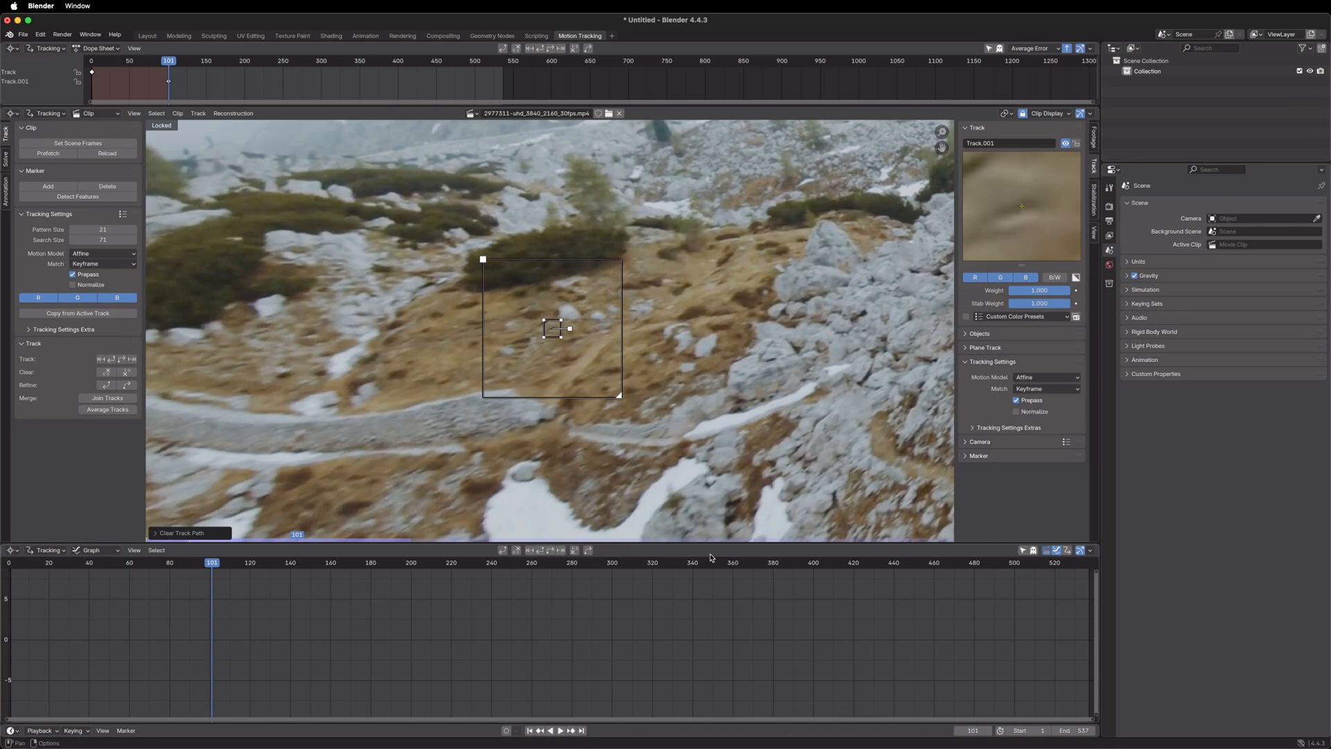
left_click(561, 338)
key("ctrl+t")
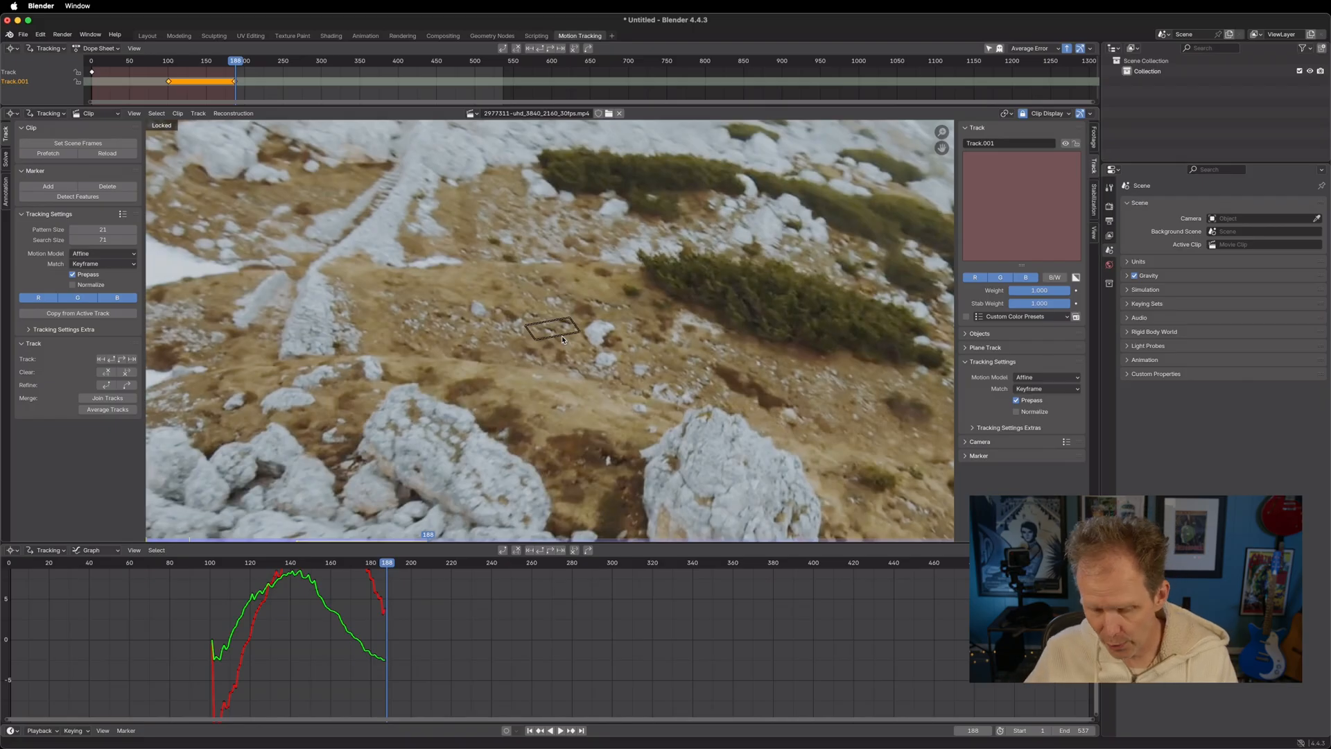
key("Left")
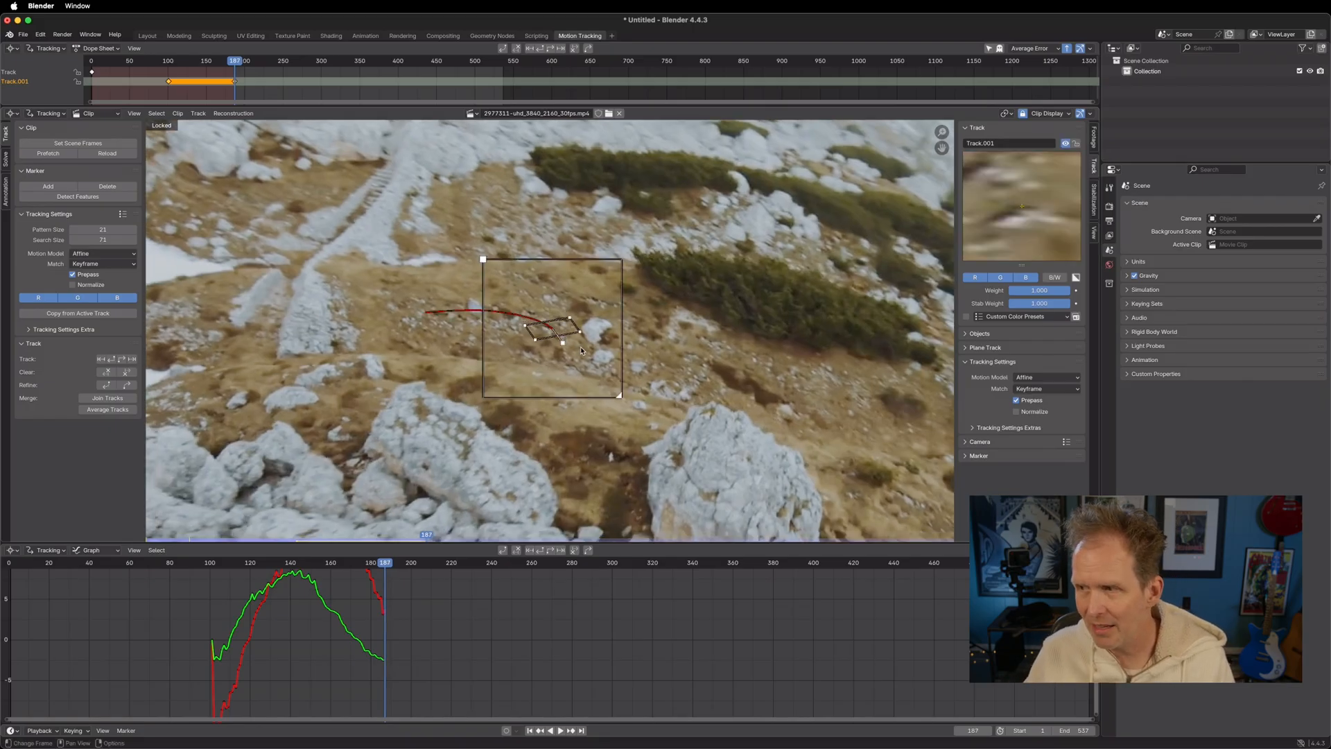
Step backward from frame 187 past the start of the Affine track to examine the marker's shape and preview
key("Left")
key("Left")
key("Left")
key("Left")
key("Left")
key("Left")
key("Left")
key("Left")
key("Left")
key("Left")
key("Left")
key("Left")
key("Left")
key("Left")
key("Left")
key("Left")
key("Left")
key("Left")
key("Left")
key("Left")
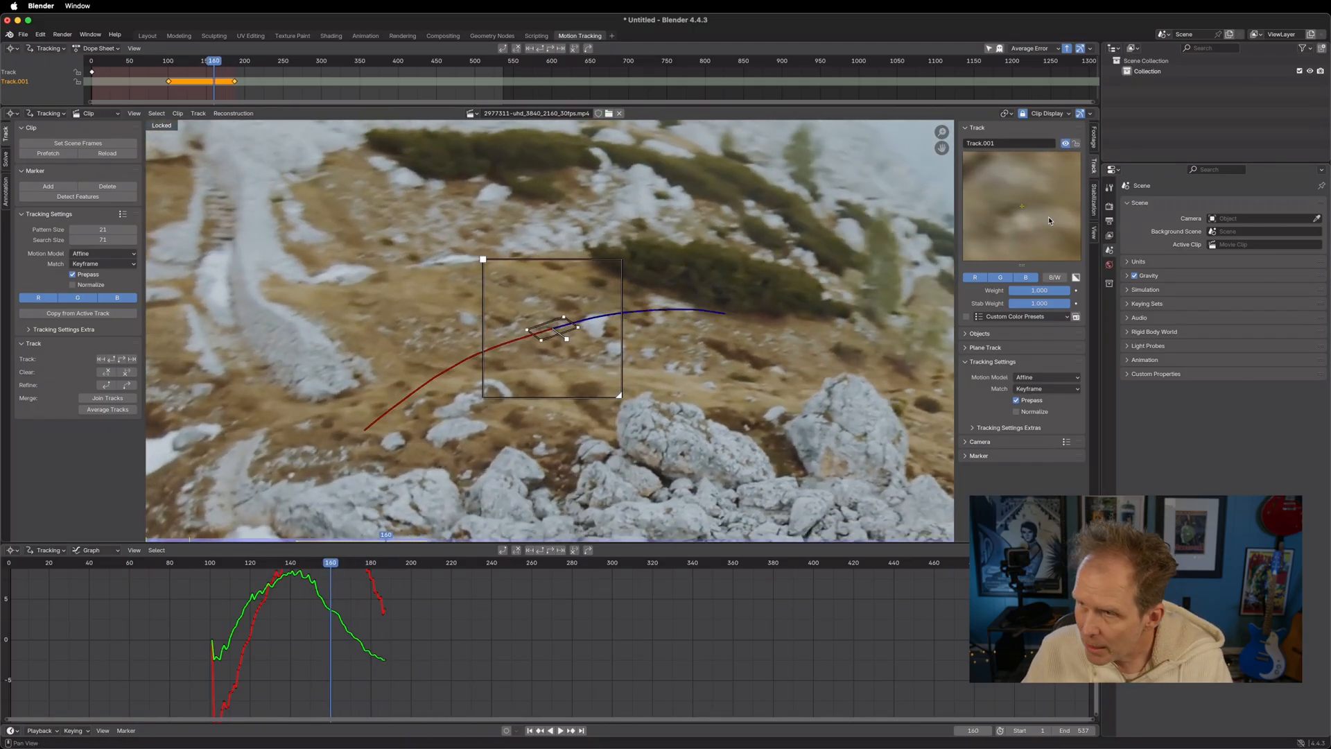
key("Left")
key("Left")
key("Left")
key("Left")
key("Left")
key("Left")
key("Left")
key("Left")
key("Left")
key("Left")
key("Left")
key("Left")
key("Left")
key("Left")
key("Left")
key("Left")
key("Left")
key("Left")
key("Left")
key("Left")
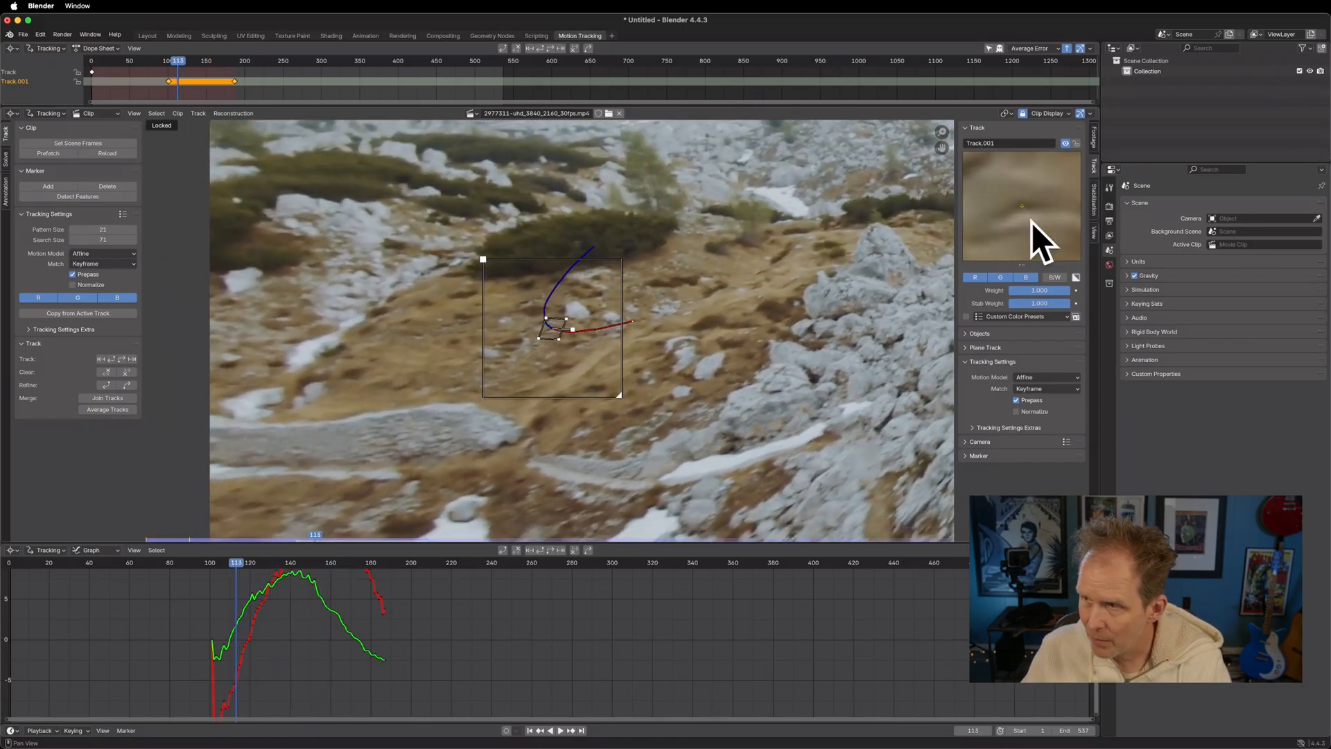
key("Left")
key("Left")
key("Left")
key("Left")
key("Left")
key("Left")
key("Left")
key("Left")
key("Left")
key("Left")
key("Left")
key("Left")
key("Left")
key("Left")
key("Left")
Step forward through the Affine track to frame 187 and back to frame 165 to check the stability of its preview
key("Right")
key("Right")
key("Right")
key("Right")
key("Right")
key("Right")
key("Right")
key("Right")
key("Right")
key("Right")
key("Right")
key("Right")
key("Right")
key("Right")
key("Right")
key("Right")
key("Right")
key("Right")
key("Right")
key("Right")
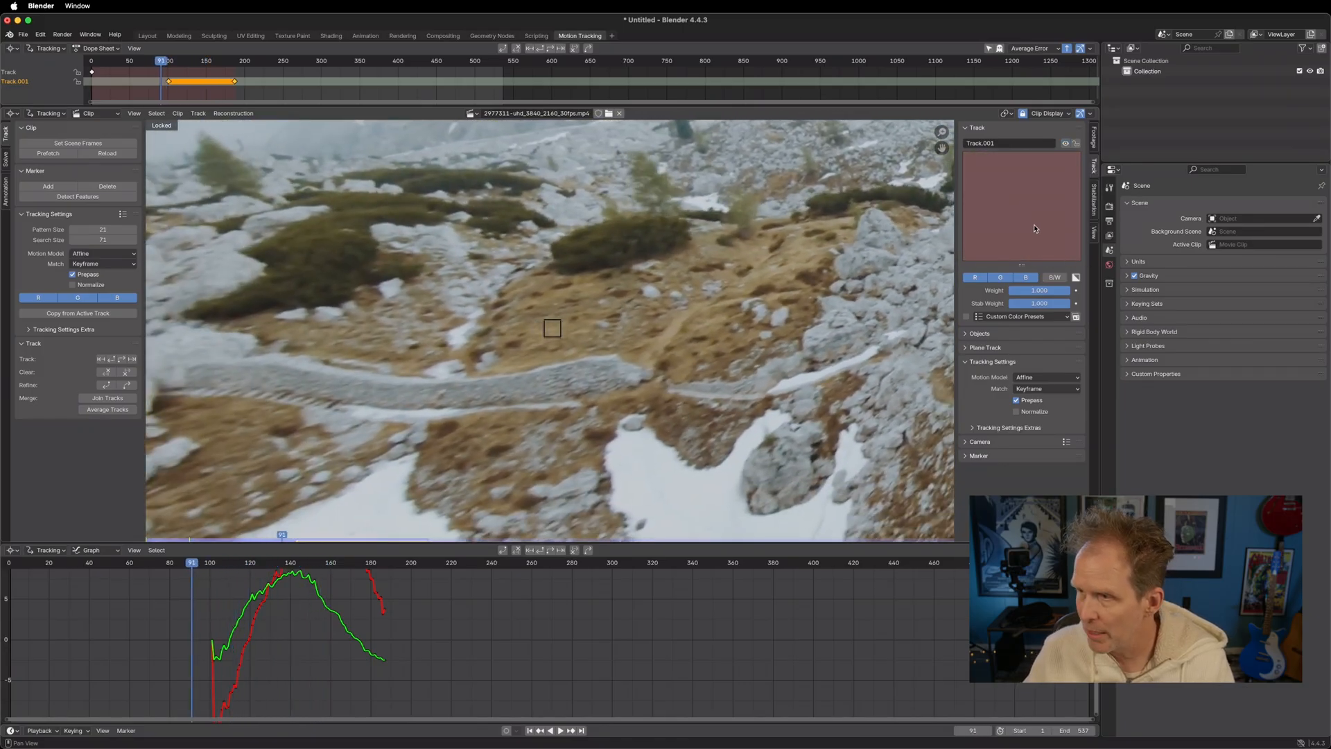
key("Right")
key("Right")
key("Right")
key("Right")
key("Right")
key("Right")
key("Right")
key("Right")
key("Right")
key("Right")
key("Right")
key("Right")
key("Right")
key("Right")
key("Right")
key("Right")
key("Right")
key("Right")
key("Right")
key("Right")
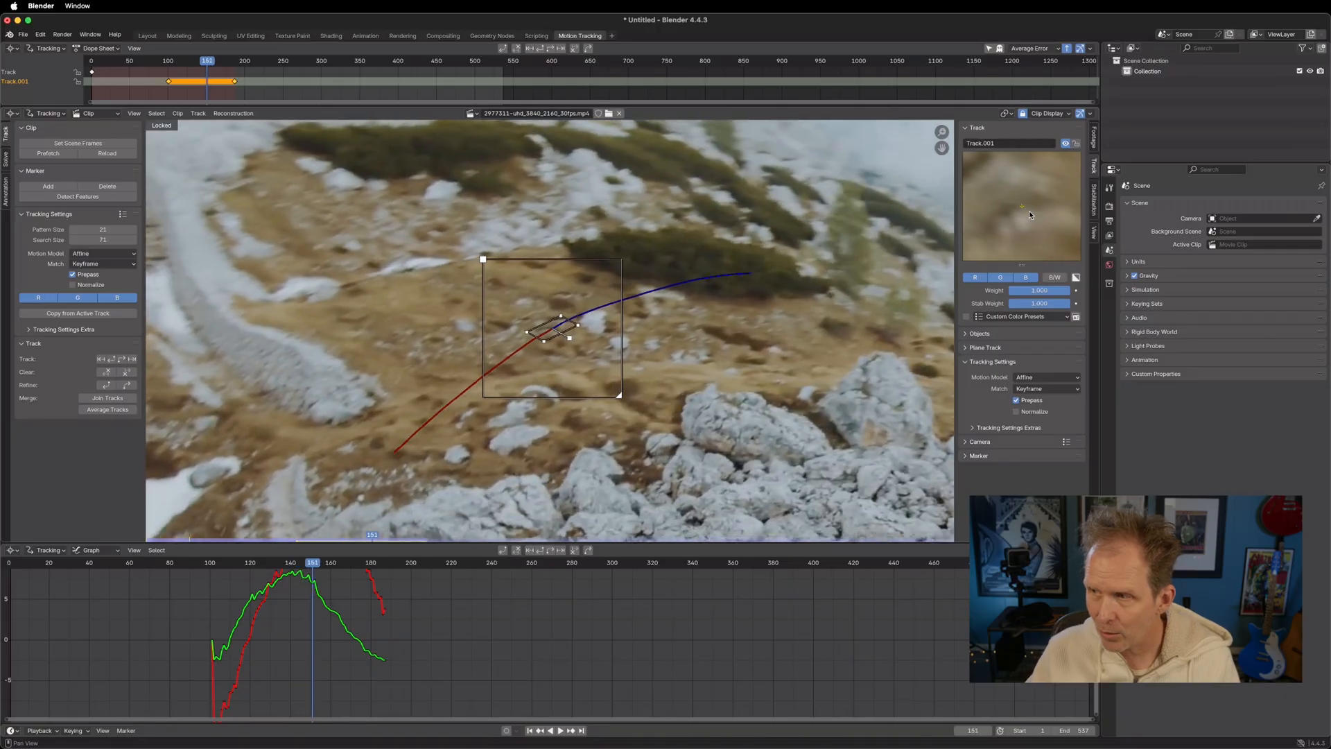
key("Right")
key("Right")
key("Right")
key("Right")
key("Right")
key("Right")
key("Right")
key("Right")
key("Right")
key("Right")
key("Right")
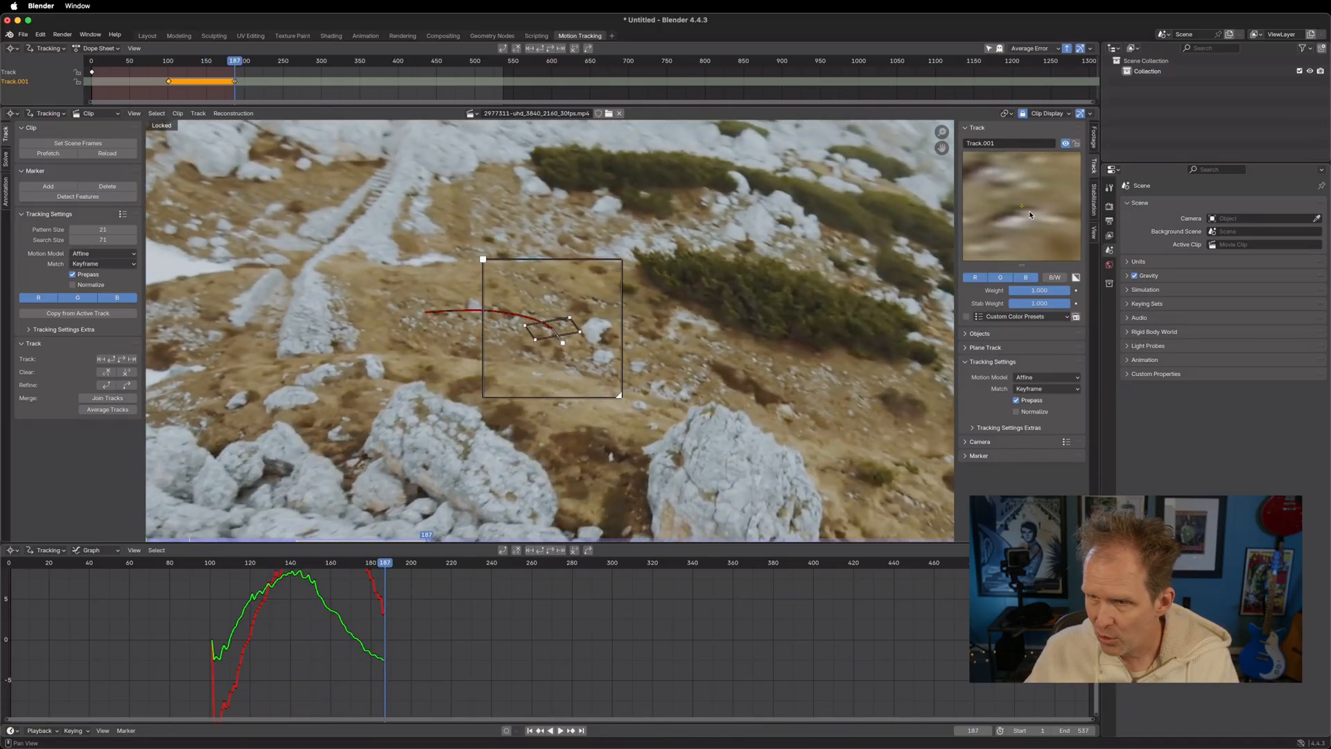
key("Left")
key("Left")
key("Left")
key("Left")
key("Left")
key("Left")
key("Left")
key("Left")
key("Left")
key("Left")
key("Left")
key("Left")
key("Left")
key("Left")
key("Left")
key("Left")
key("Left")
key("Left")
key("Left")
key("Left")
key("Left")
key("Left")
key("Left")
key("Left")
key("Left")
key("Left")
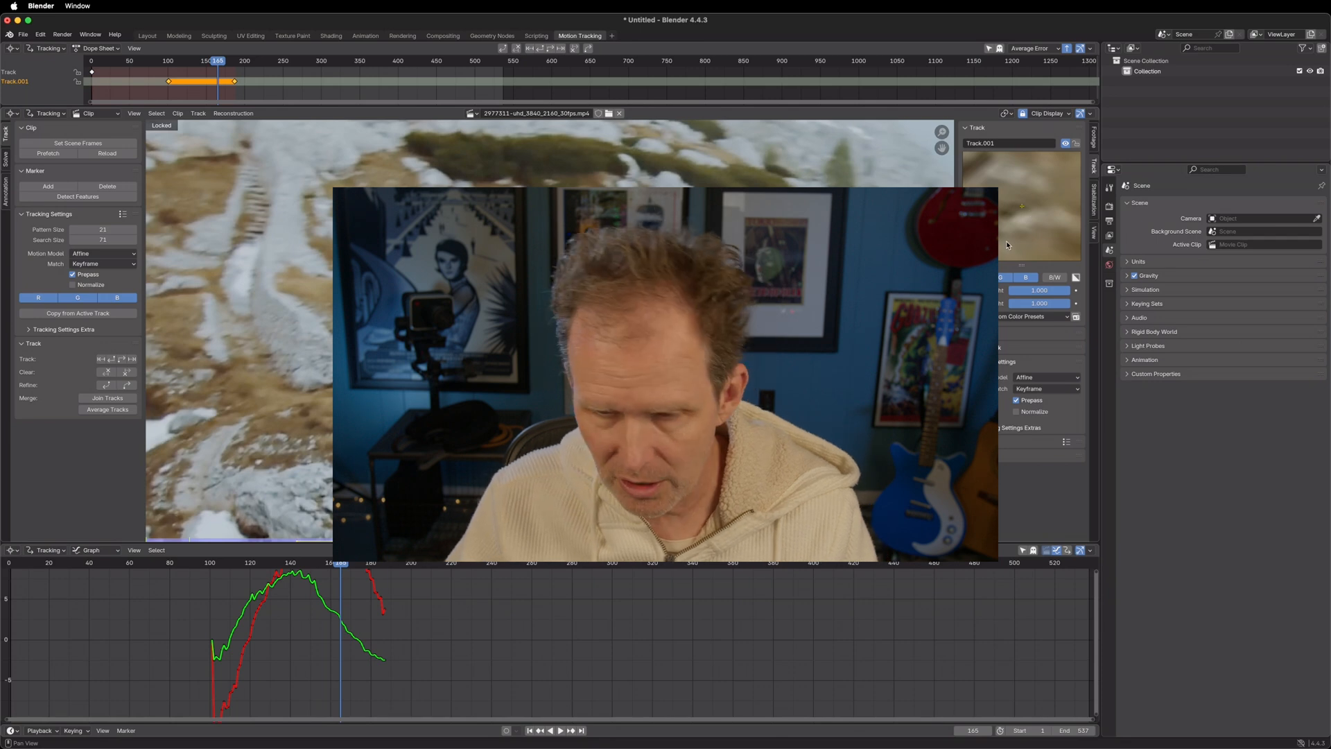
Return to frame 101 and set Track.001's motion model to Perspective
left_click_drag(217, 564, 213, 567)
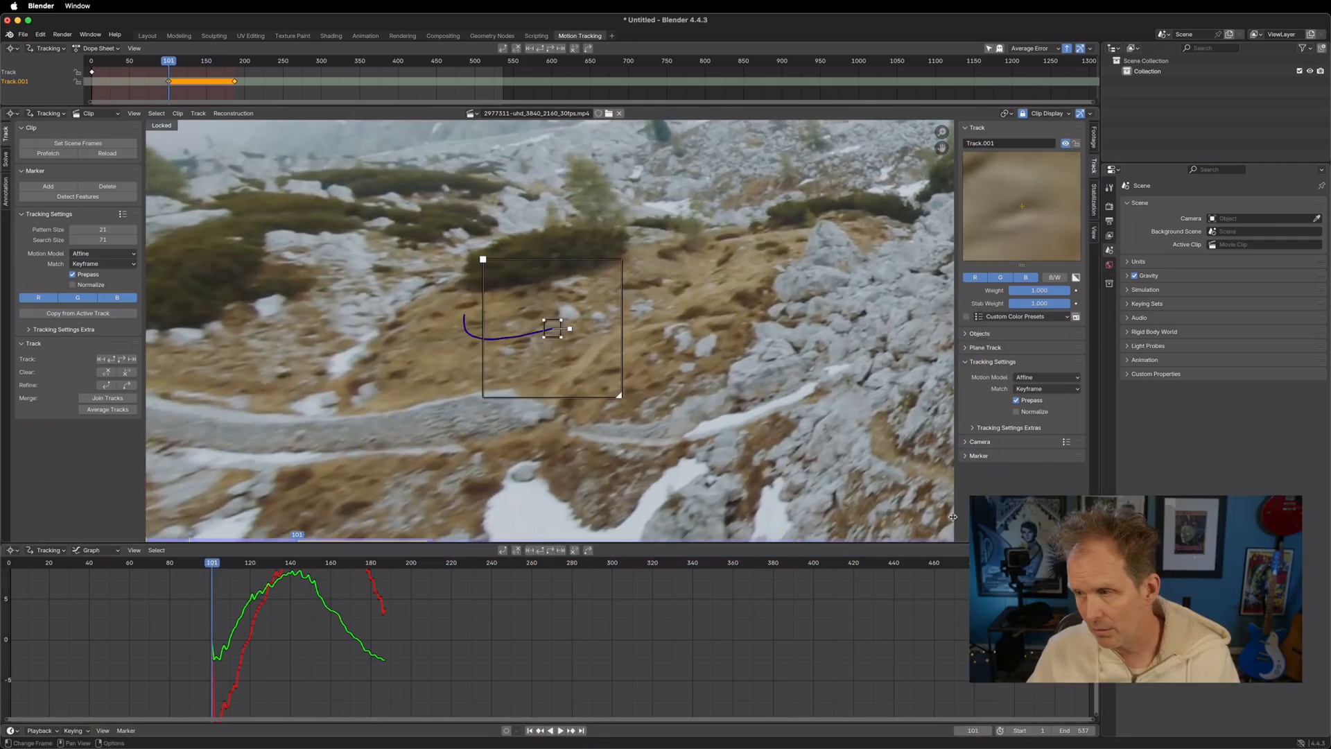
left_click(1039, 377)
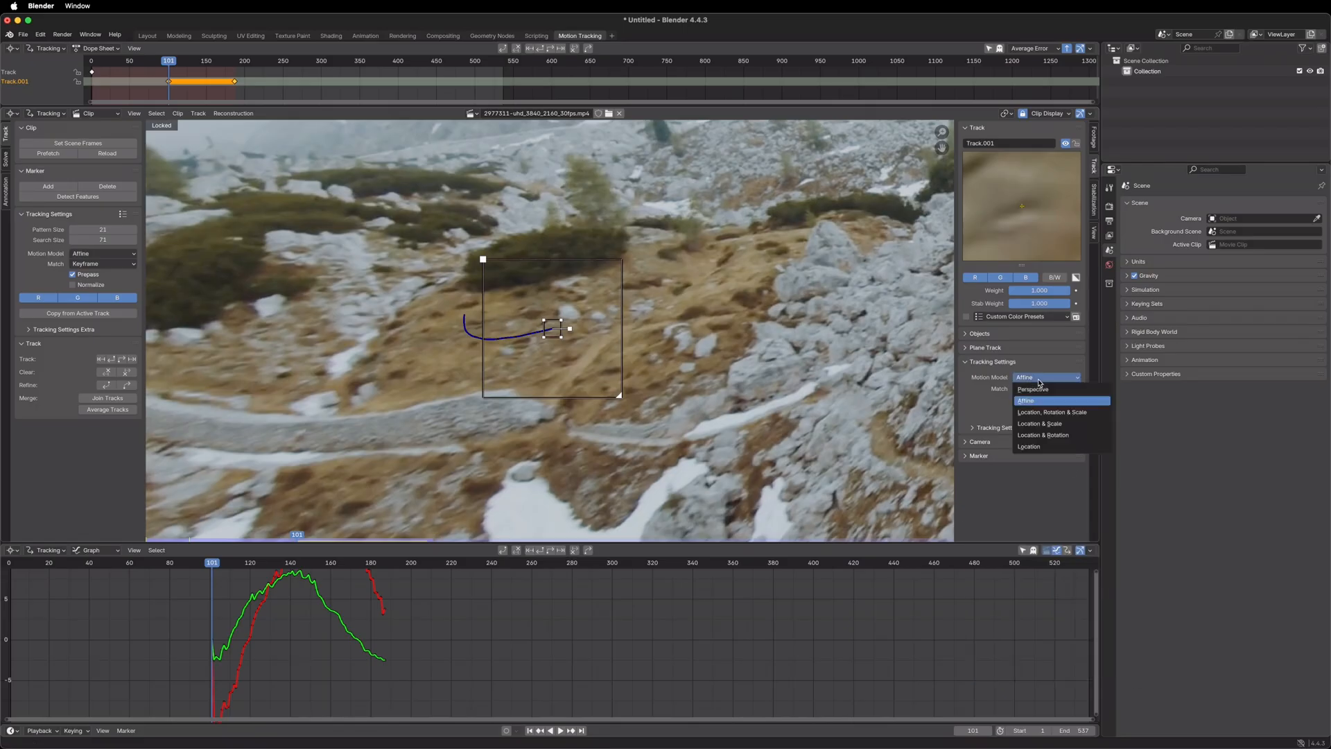
left_click(1043, 390)
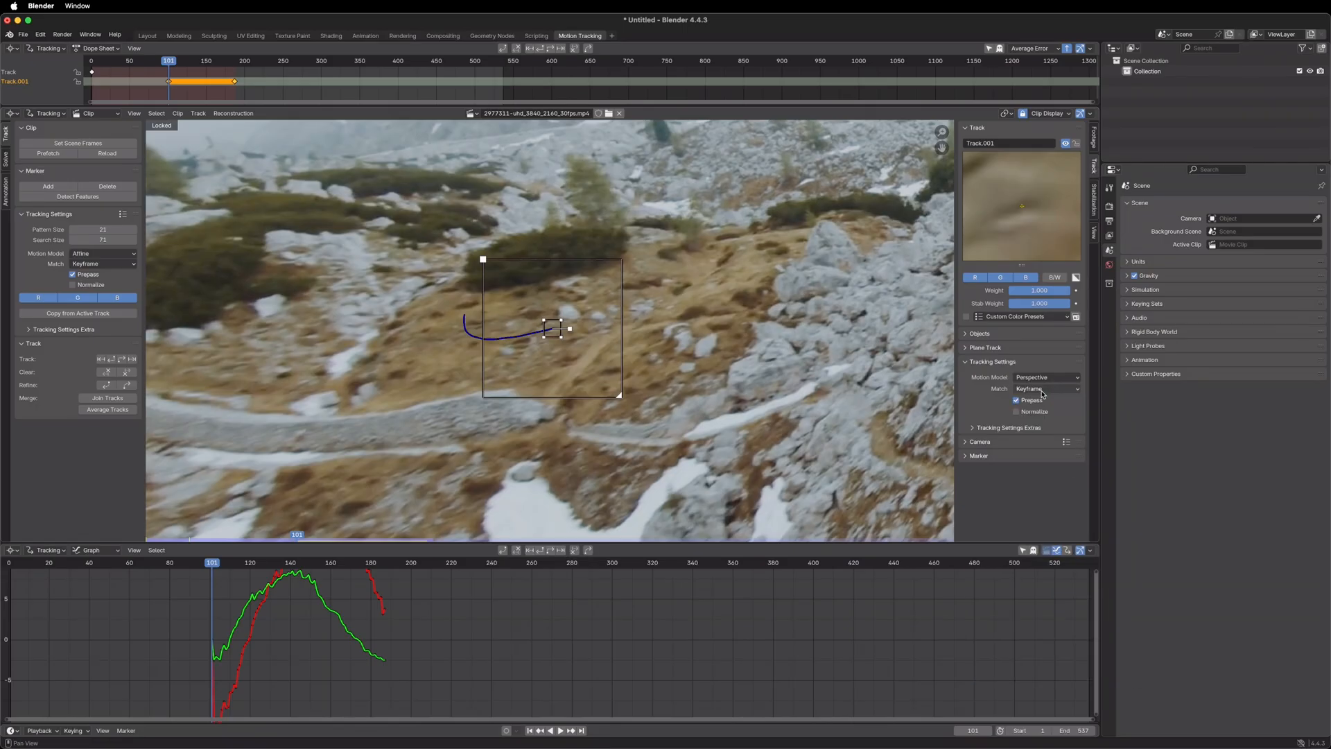
left_click(1045, 378)
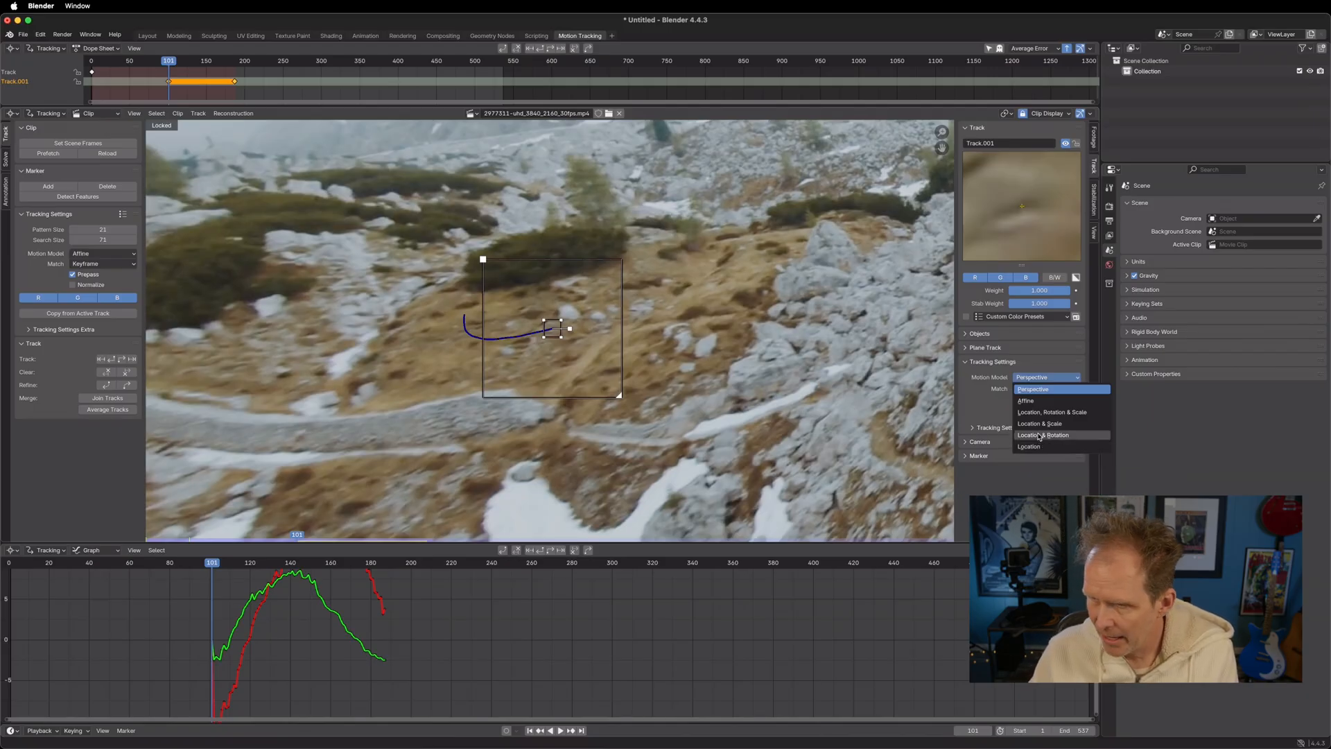
left_click(1040, 392)
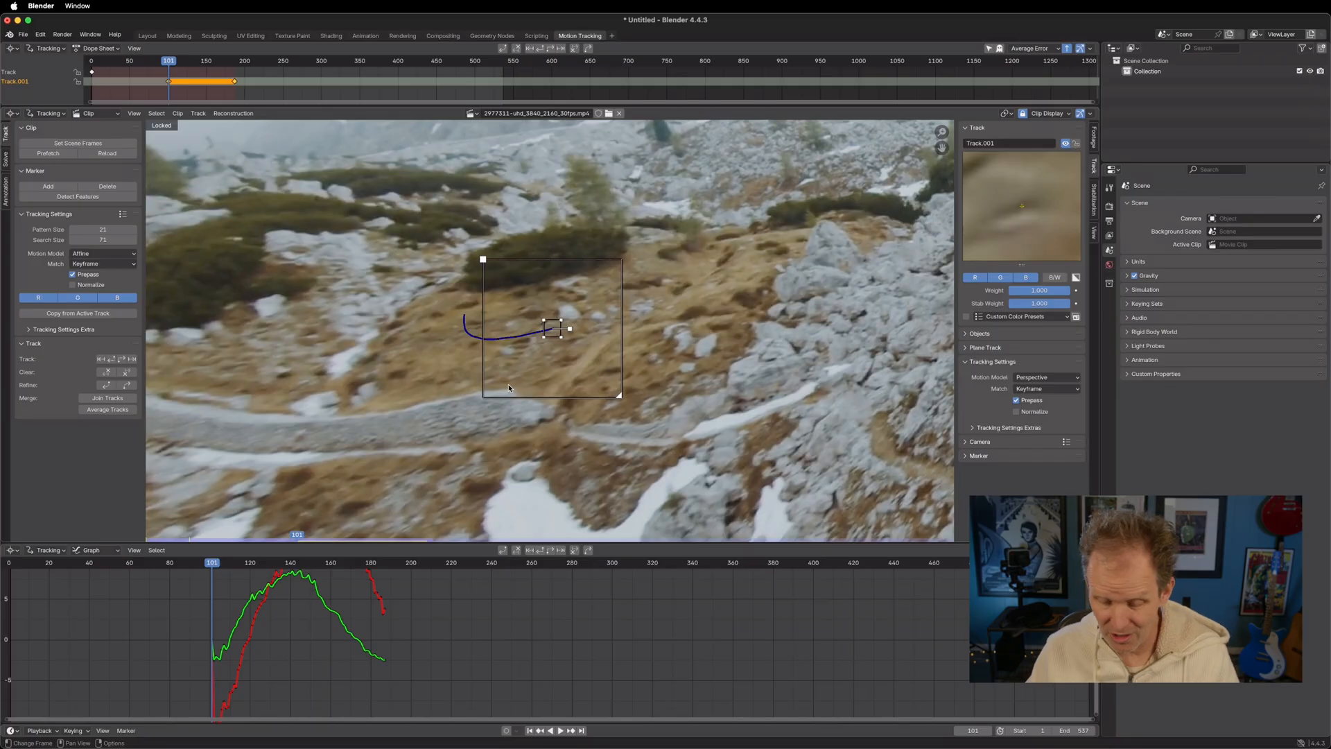
Clear Track.001's path after frame 101 and retrack the marker forward with the Perspective model
left_click(126, 373)
key("ctrl+t")
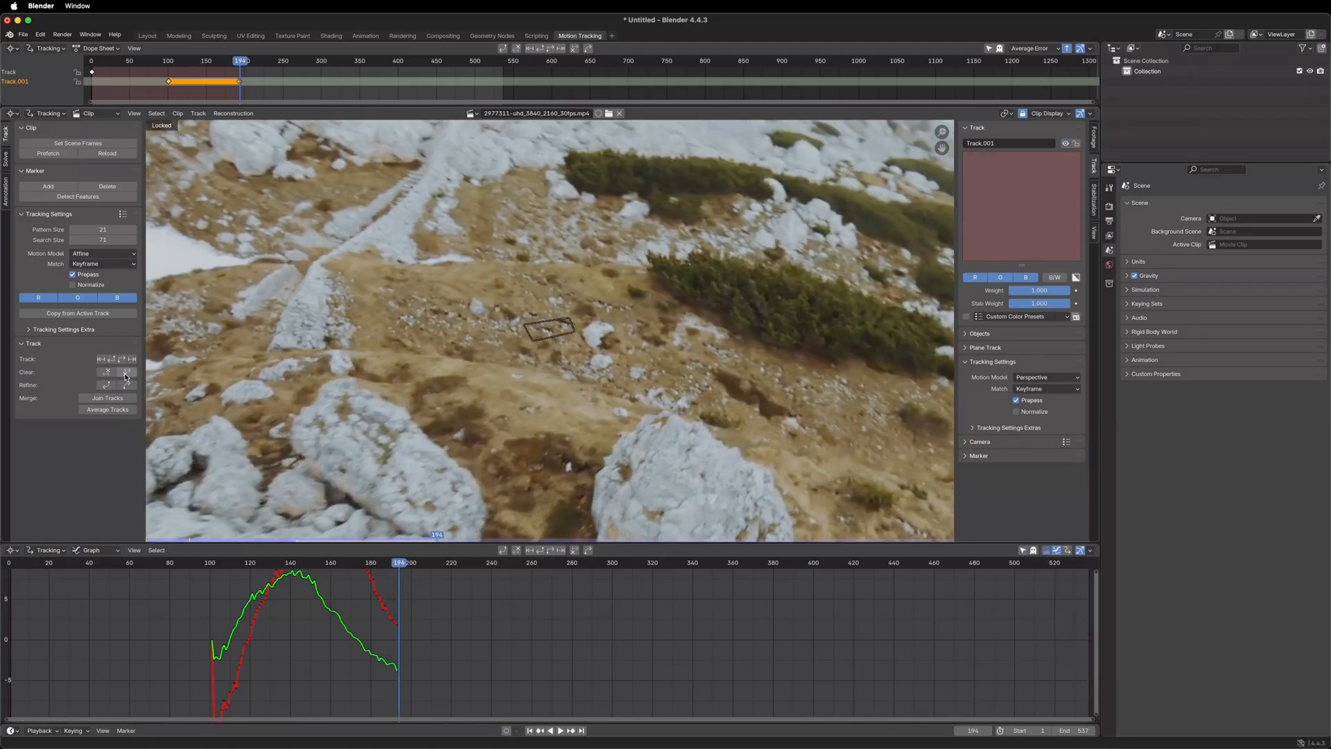
key("Left")
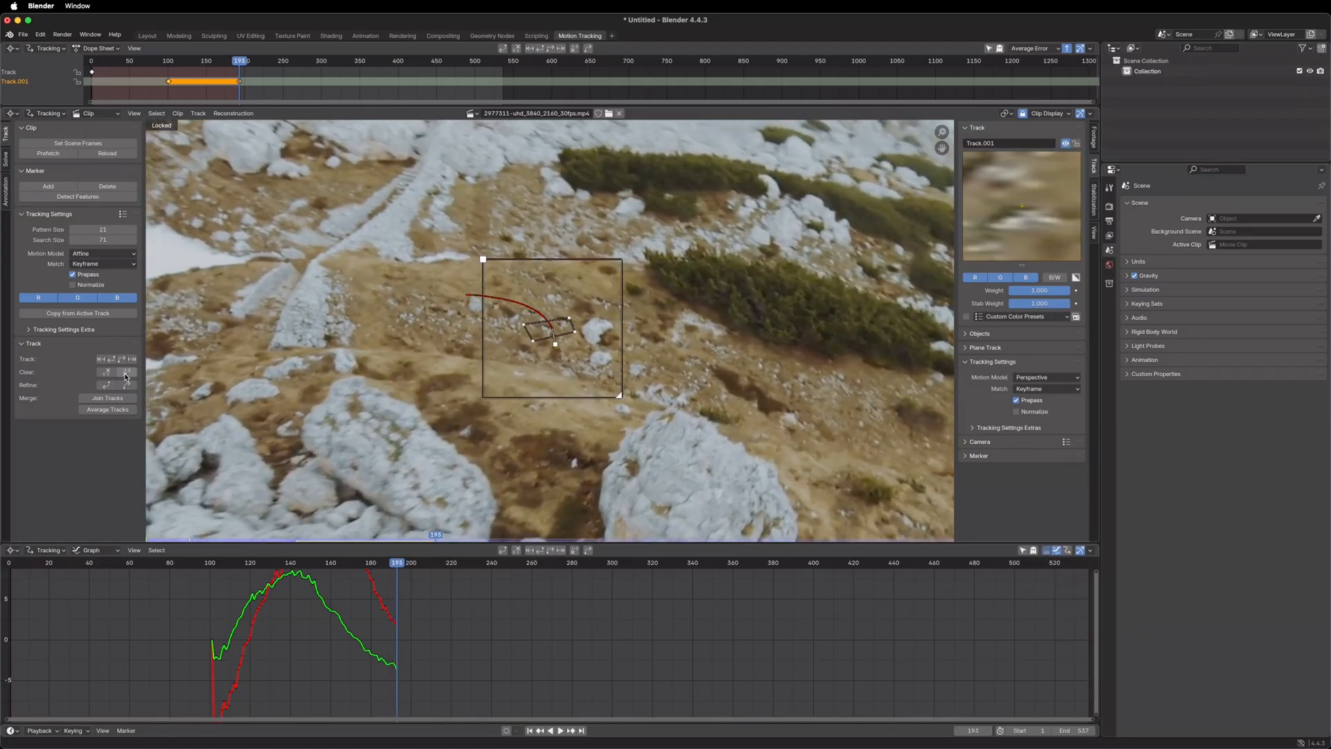
Step backward through the Perspective track to its start and forward to frame 179 to examine how the marker deforms
key("Left")
key("Left")
key("Left")
key("Left")
key("Left")
key("Left")
key("Left")
key("Left")
key("Left")
key("Left")
key("Left")
key("Left")
key("Left")
key("Left")
key("Left")
key("Left")
key("Left")
key("Left")
key("Left")
key("Left")
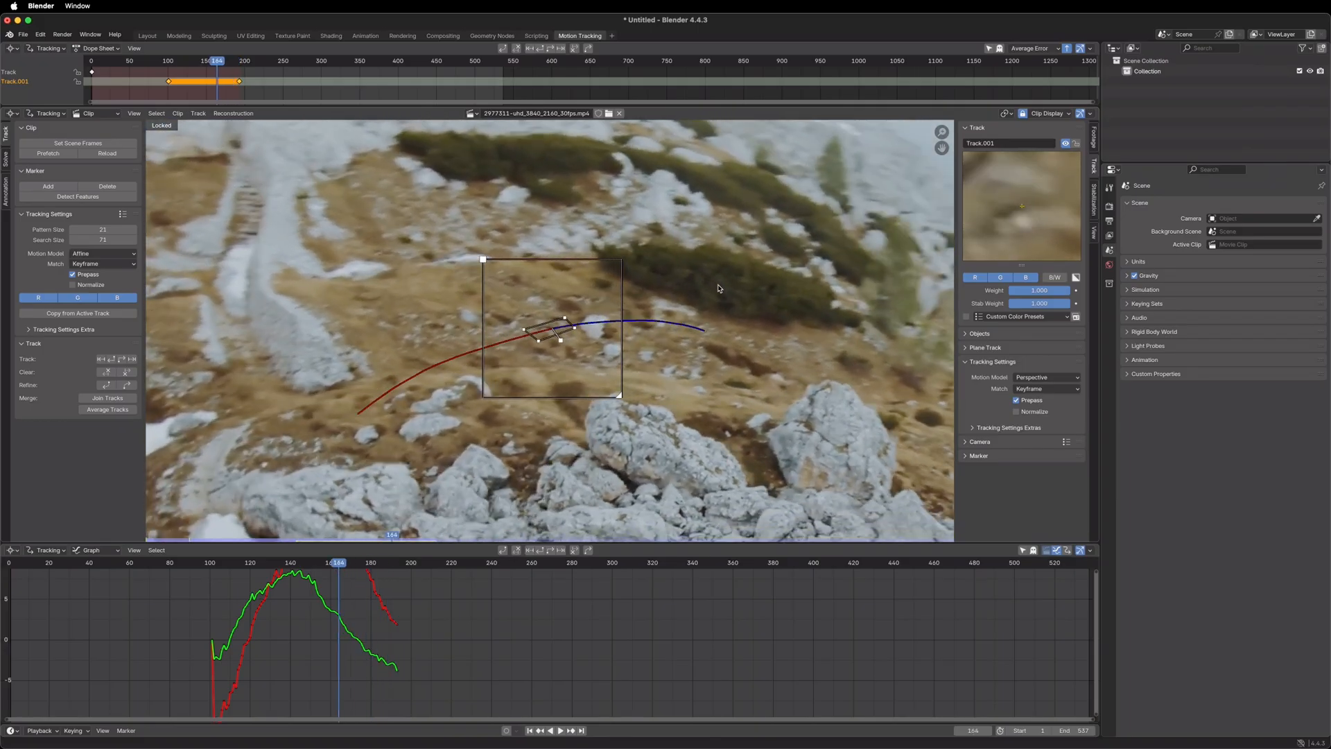
key("Left")
key("Left")
key("Left")
key("Left")
key("Left")
key("Left")
key("Left")
key("Left")
key("Left")
key("Left")
key("Left")
key("Left")
key("Left")
key("Left")
key("Left")
key("Left")
key("Left")
key("Left")
key("Left")
key("Left")
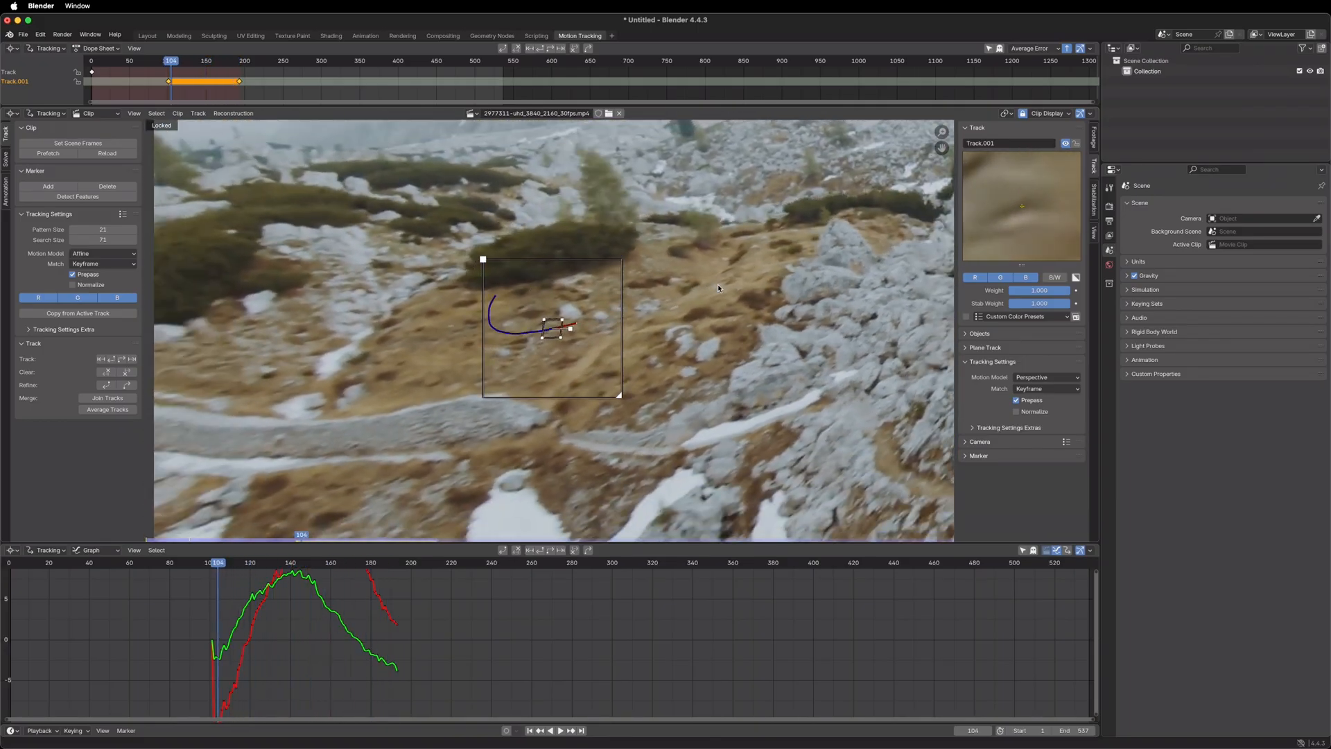
key("Left")
key("Left")
key("Left")
key("Left")
key("Left")
key("Left")
key("Left")
key("Left")
key("Left")
key("Left")
key("Left")
key("Right")
key("Right")
key("Right")
key("Right")
key("Right")
key("Right")
key("Right")
key("Right")
key("Right")
key("Right")
key("Right")
key("Right")
key("Right")
key("Right")
key("Right")
key("Right")
key("Right")
key("Right")
key("Right")
key("Right")
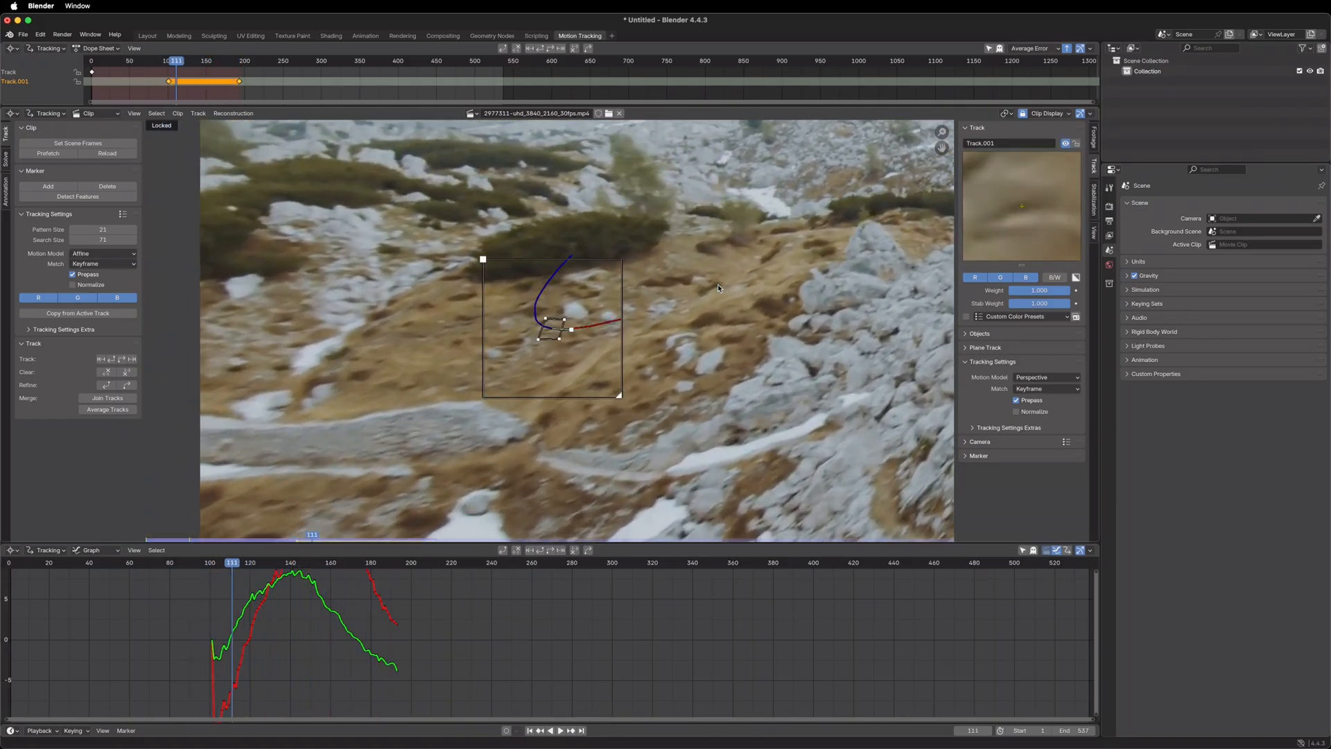
key("Right")
key("Right")
key("Right")
key("Right")
key("Right")
key("Right")
key("Right")
key("Right")
key("Right")
key("Right")
key("Right")
key("Right")
key("Right")
key("Right")
key("Right")
key("Right")
key("Right")
key("Right")
key("Right")
key("Right")
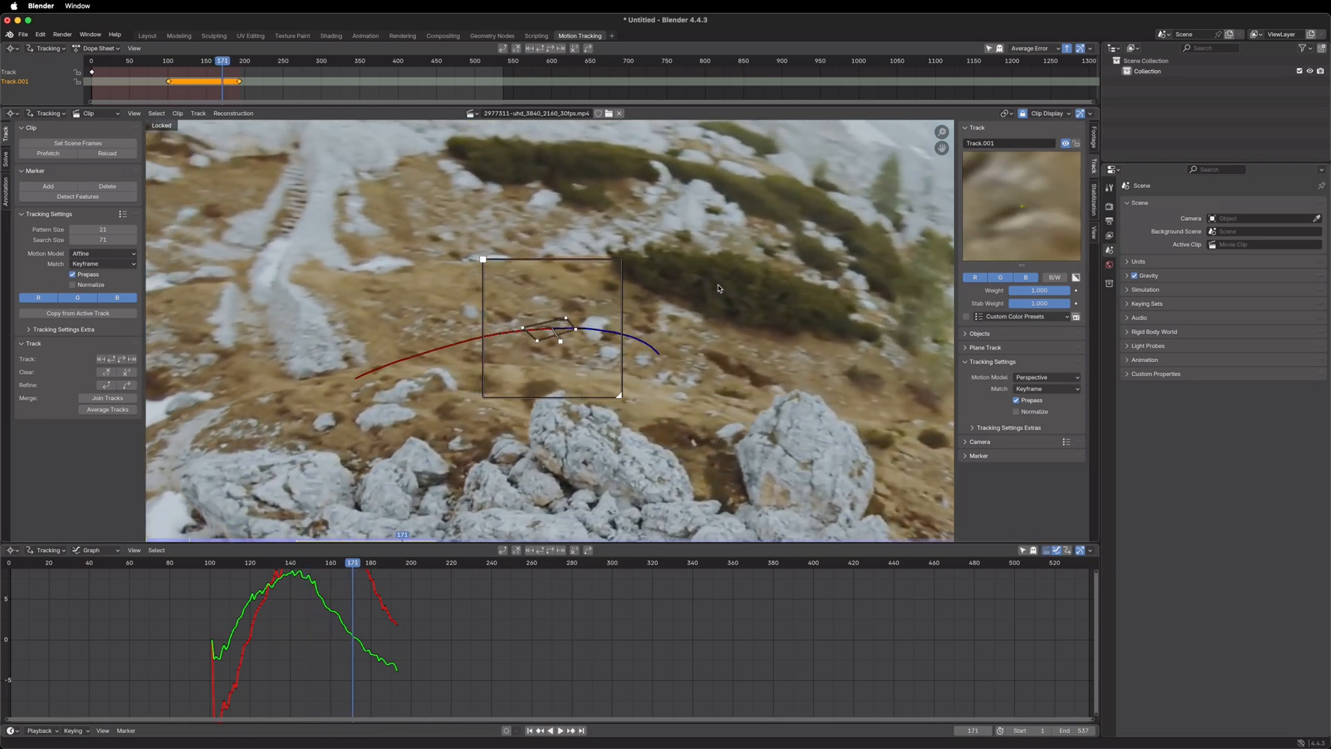
key("Right")
Zoom in on the marker and step back and forth between frames 179 and 149 to inspect its perspective deformation
scroll(568, 330, "up", 3)
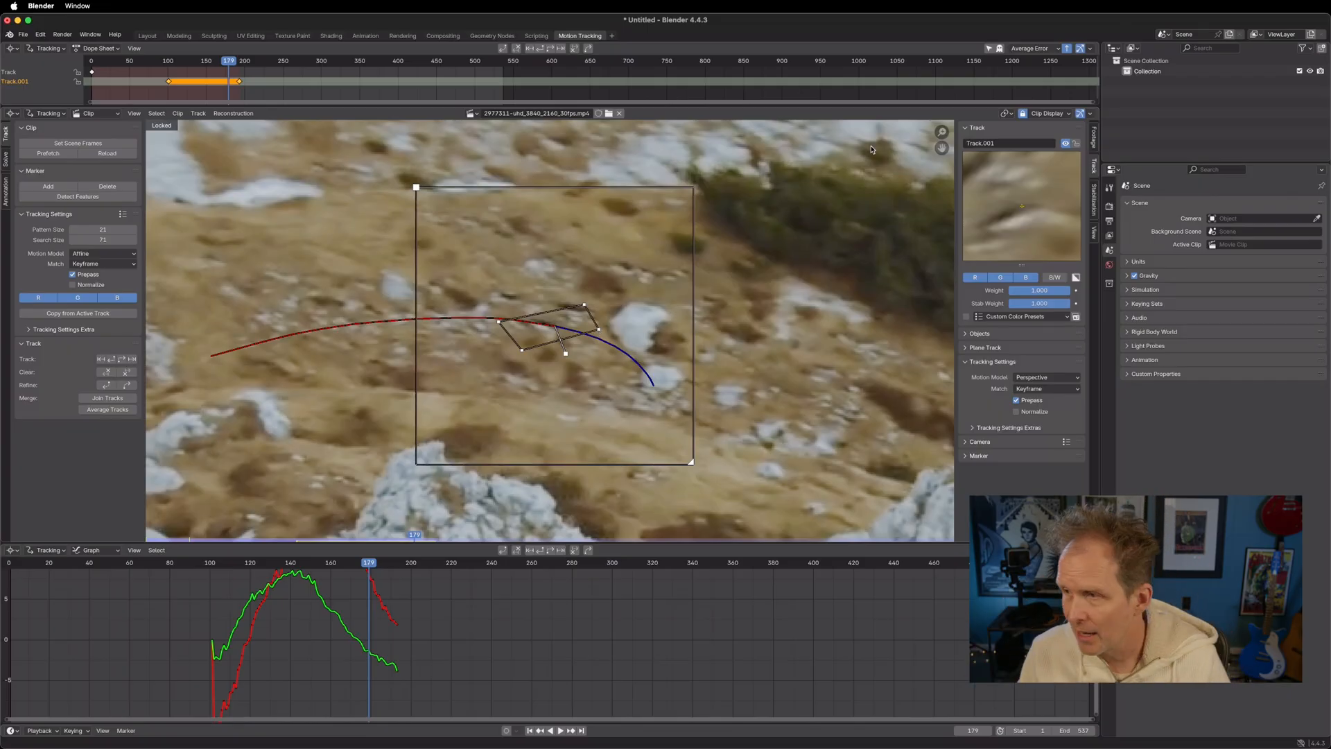
key("Left")
key("Left")
key("Left")
key("Left")
key("Left")
key("Left")
key("Left")
key("Left")
key("Left")
key("Left")
key("Left")
key("Left")
key("Left")
key("Left")
key("Left")
key("Left")
key("Left")
key("Left")
key("Left")
key("Left")
key("Right")
key("Right")
key("Right")
key("Right")
key("Right")
key("Right")
key("Right")
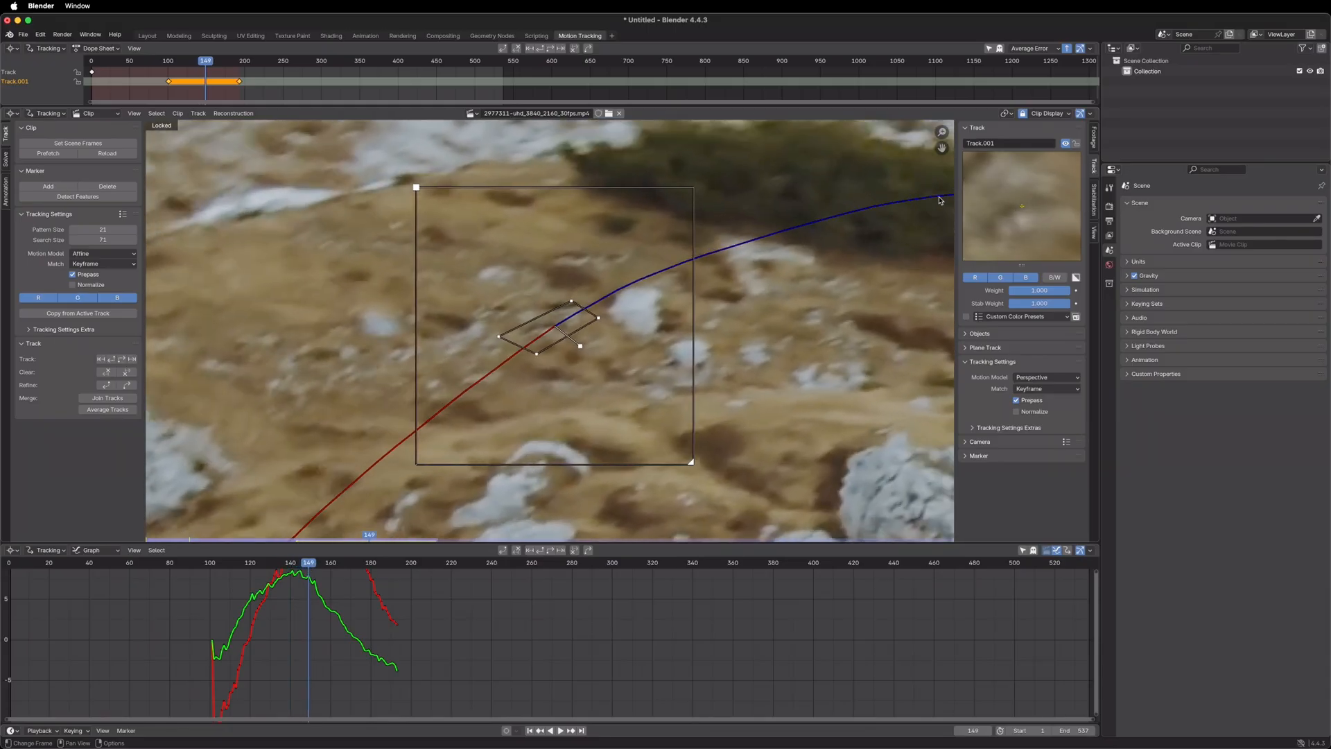
Advance to the last valid frame of Track.001, just before frame 194, and continue tracking the marker forward with the Perspective model
key("Right")
key("Right")
key("Right")
key("Right")
key("Right")
key("Right")
key("Right")
key("Right")
key("Right")
key("Right")
key("Right")
key("Right")
key("Right")
key("Right")
key("Right")
key("Right")
key("Right")
key("Right")
key("Right")
key("Right")
key("Right")
key("Right")
key("Right")
key("Right")
key("Right")
key("Right")
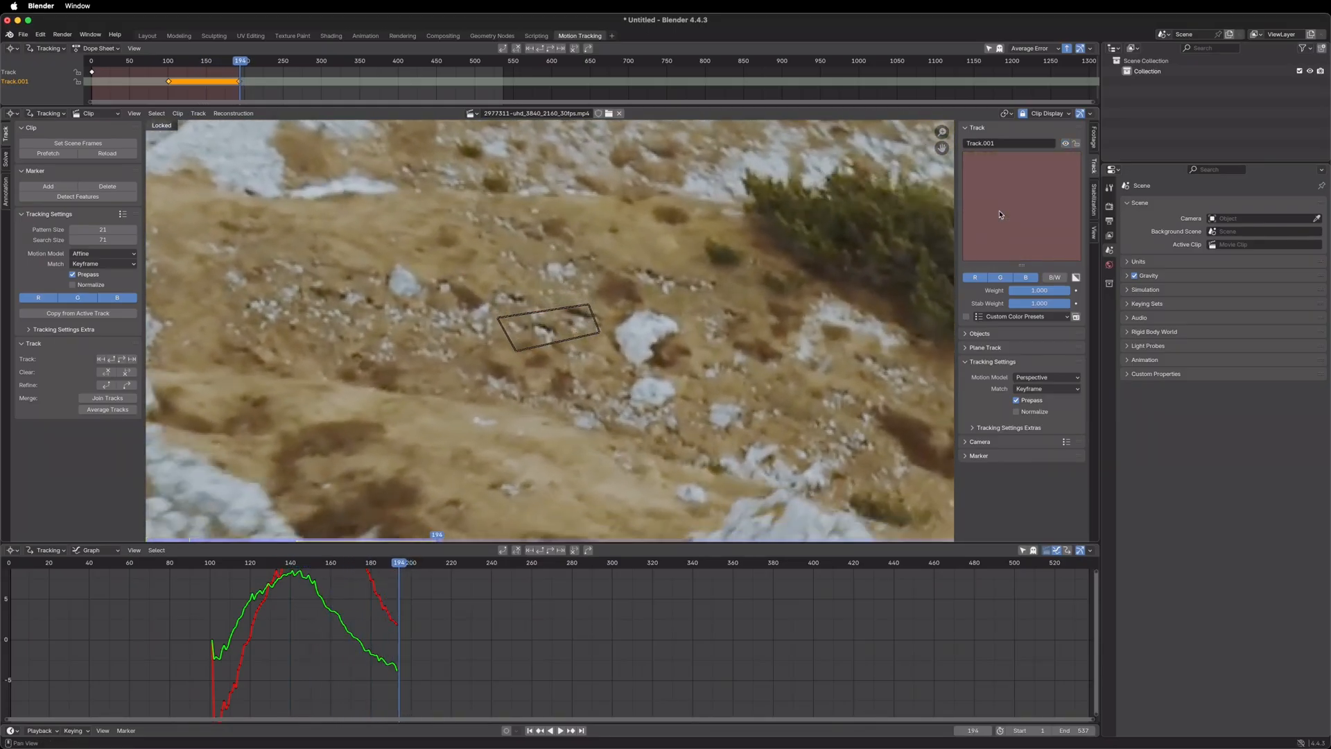
key("Left")
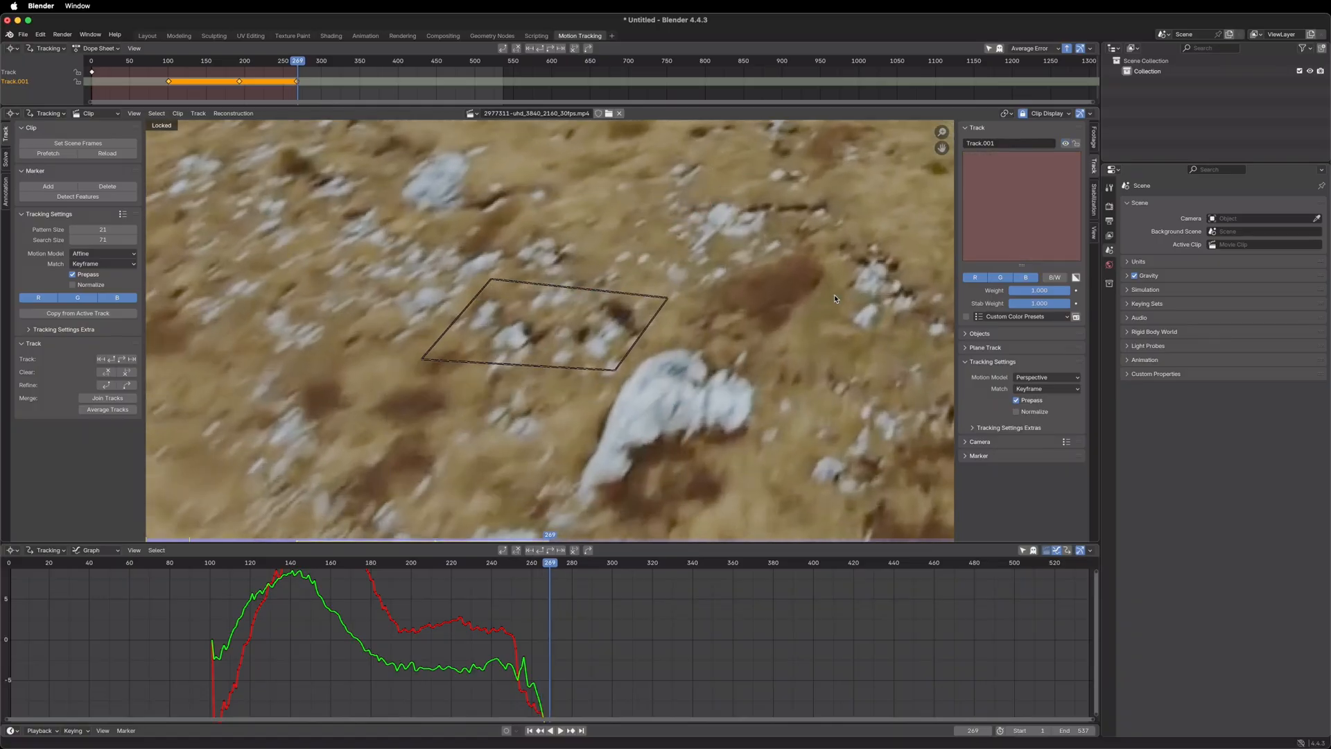
Zoom out and step back and forth around frame 268 to examine how the marker moves where the track ends
key("Left")
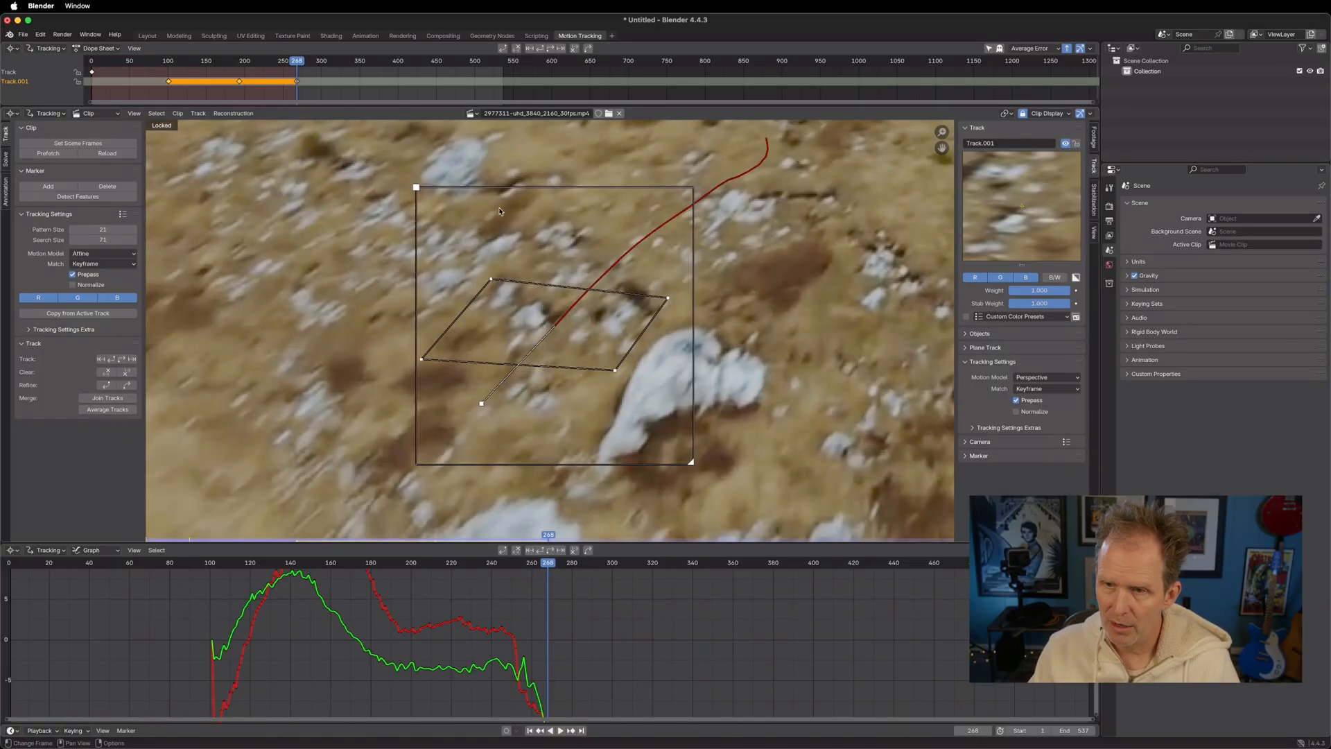
scroll(571, 313, "down", 3)
key("Left")
key("Left")
key("Left")
key("Left")
key("Left")
key("Left")
key("Left")
key("Left")
key("Left")
key("Left")
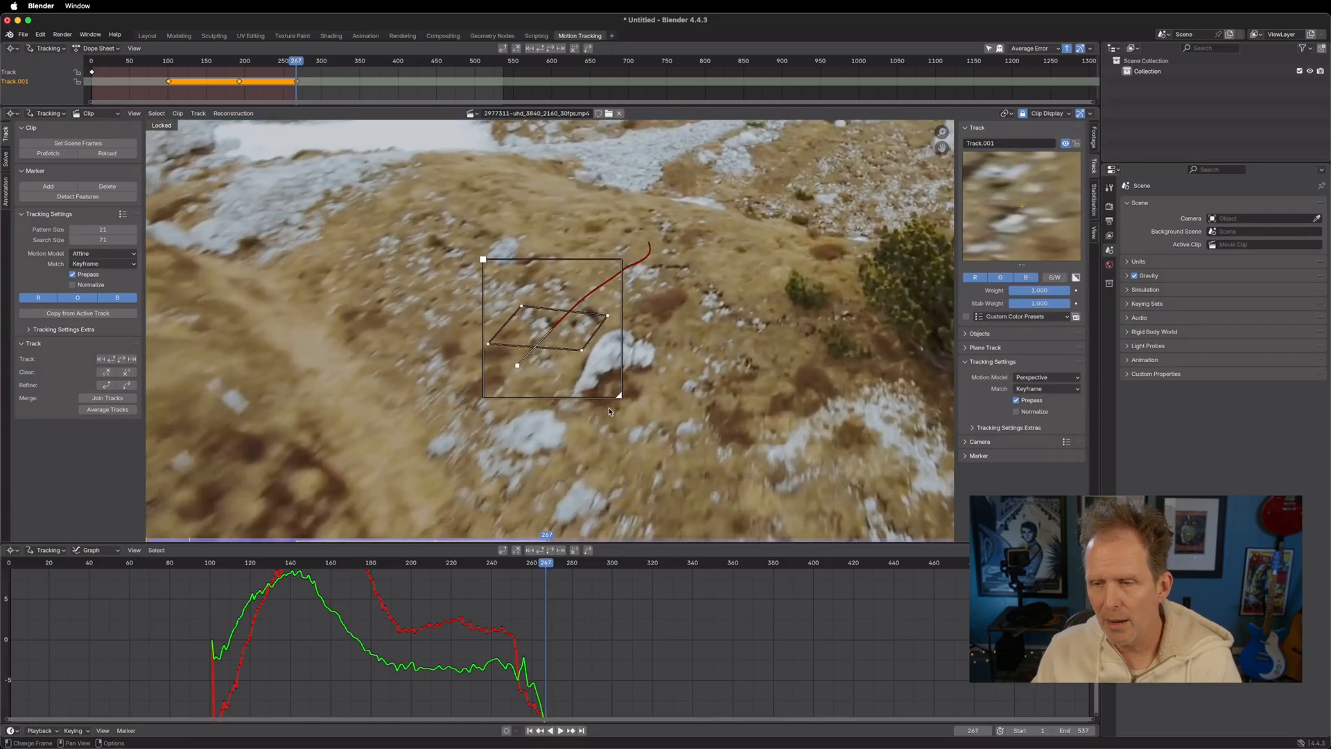
key("Right")
key("Right")
key("Right")
key("Right")
key("Right")
key("Right")
key("Right")
key("Right")
key("Right")
key("Right")
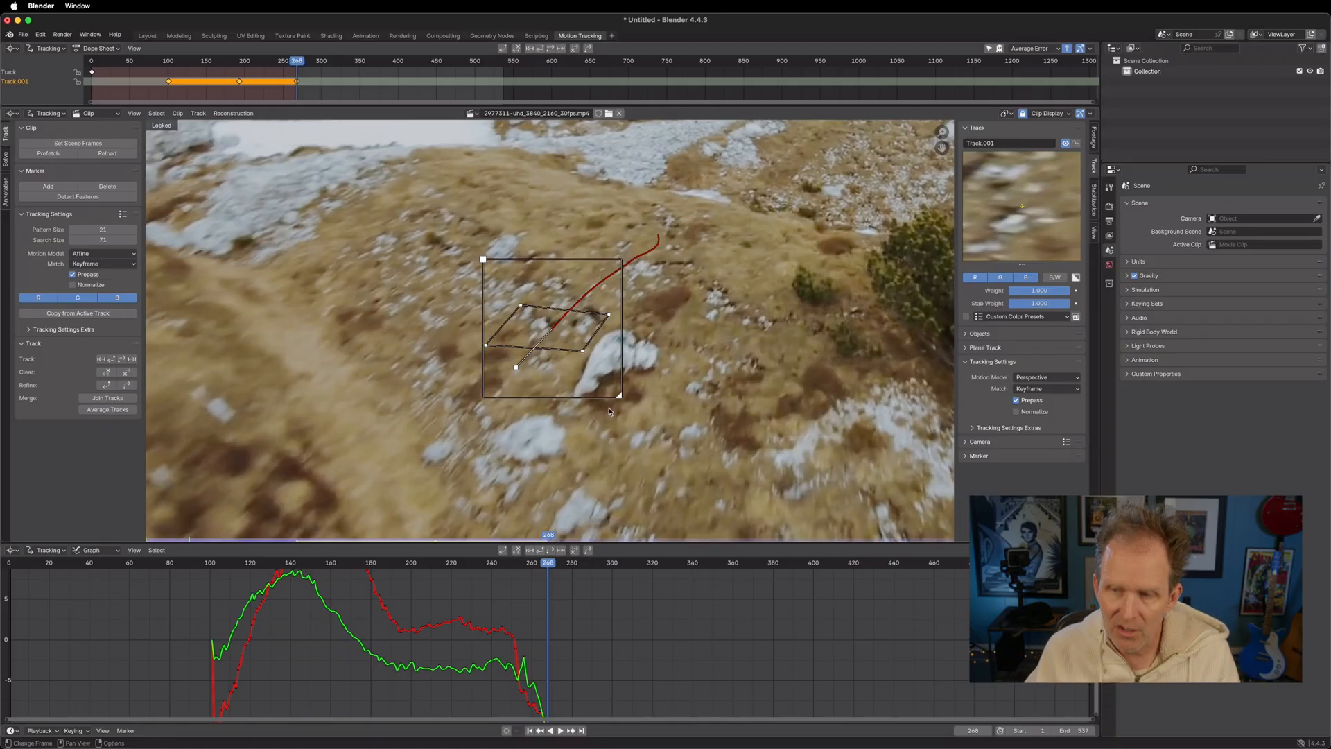
key("Right")
key("Left")
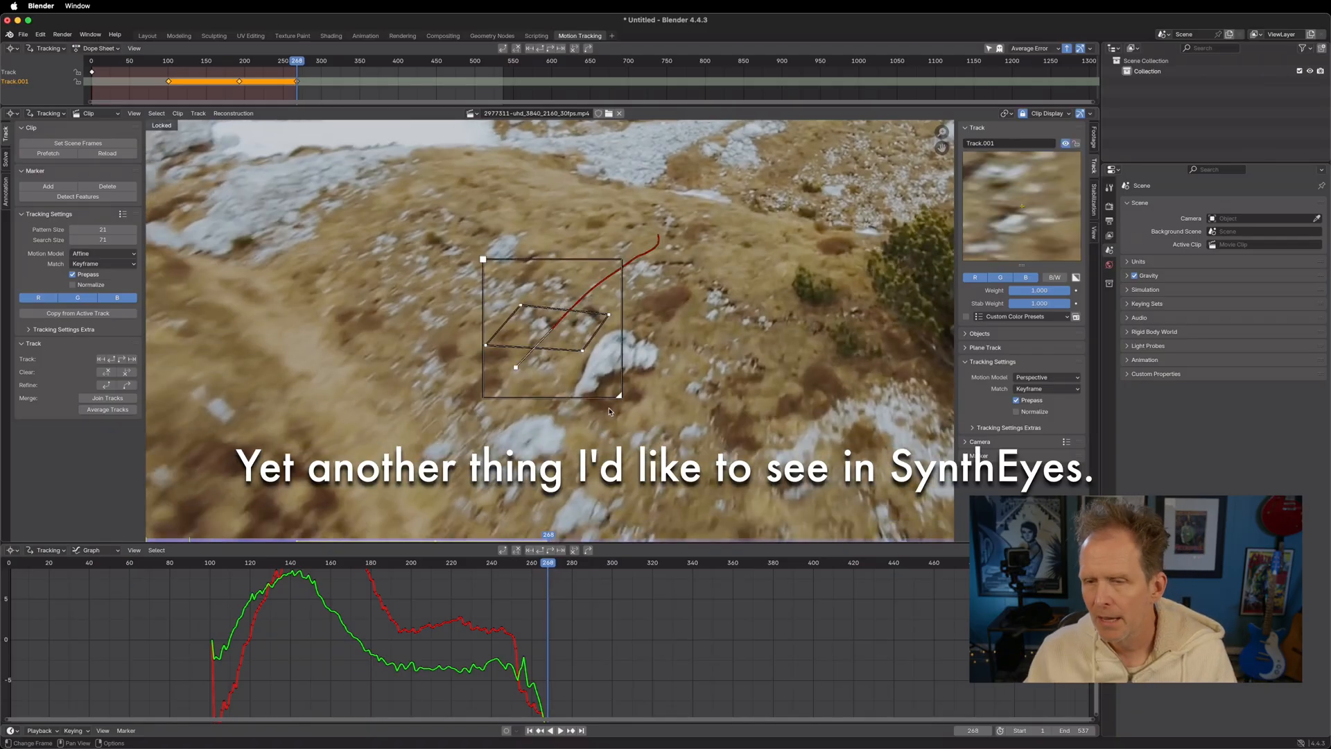
Step back to frame 261 and enlarge Track.001's search area to roughly two and a half times its width
key("Left")
key("Left")
key("Left")
key("Left")
key("Left")
key("Left")
key("Left")
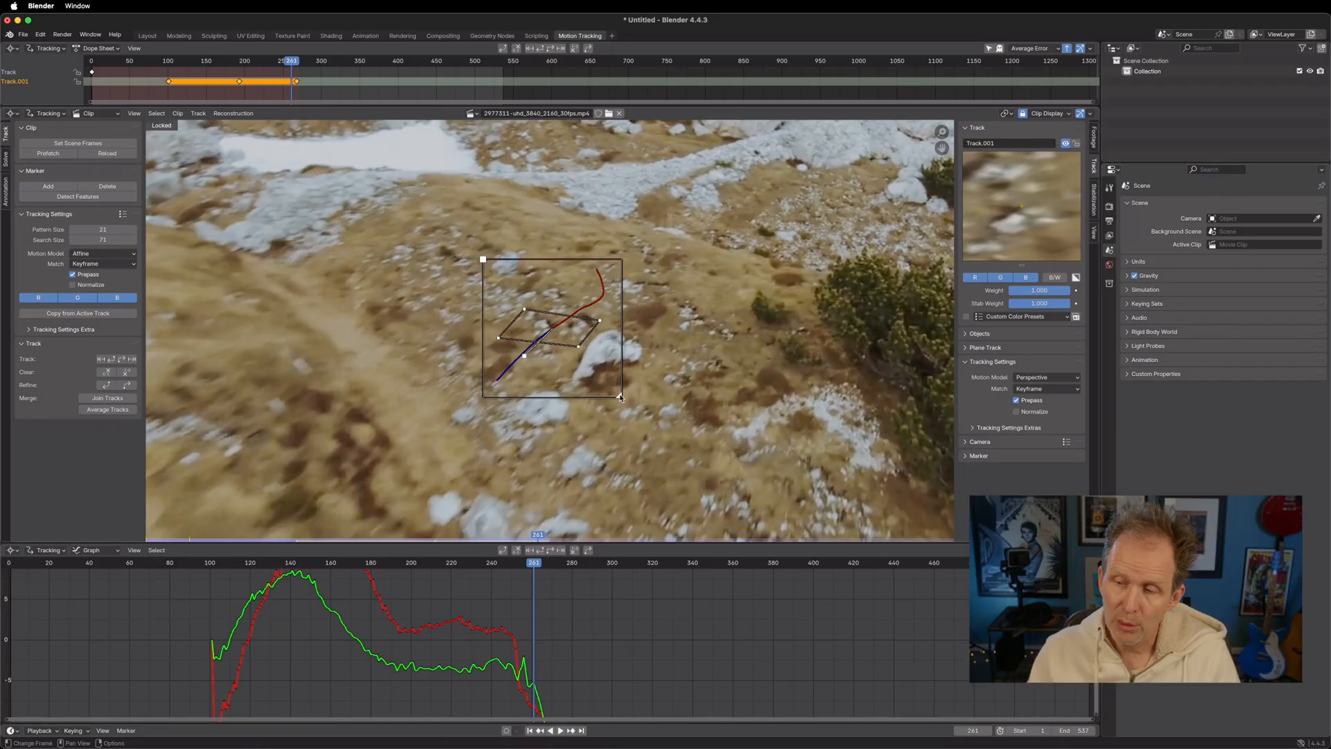
left_click_drag(619, 395, 730, 507)
Step between frames 259 and 262 to compare the search area at frame 261 with its neighbouring frames
key("Left")
key("Left")
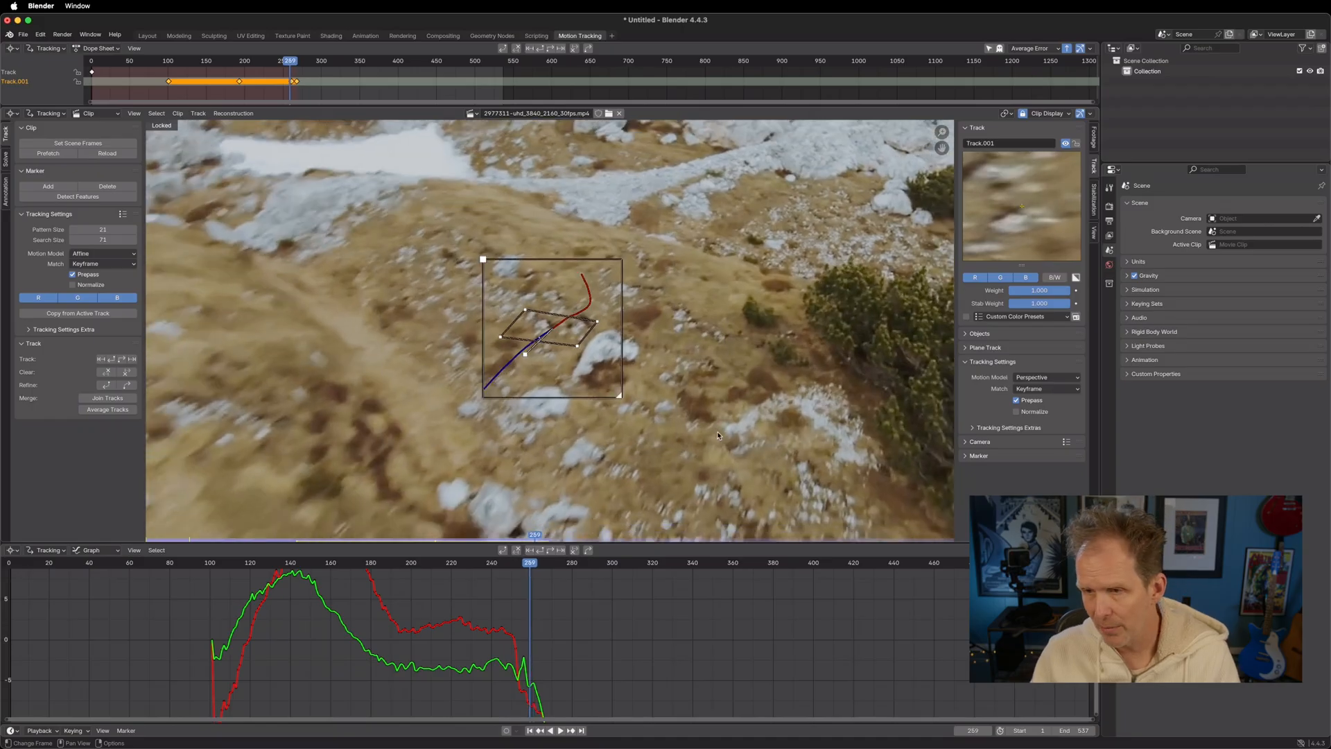
key("Right")
key("Right")
key("Right")
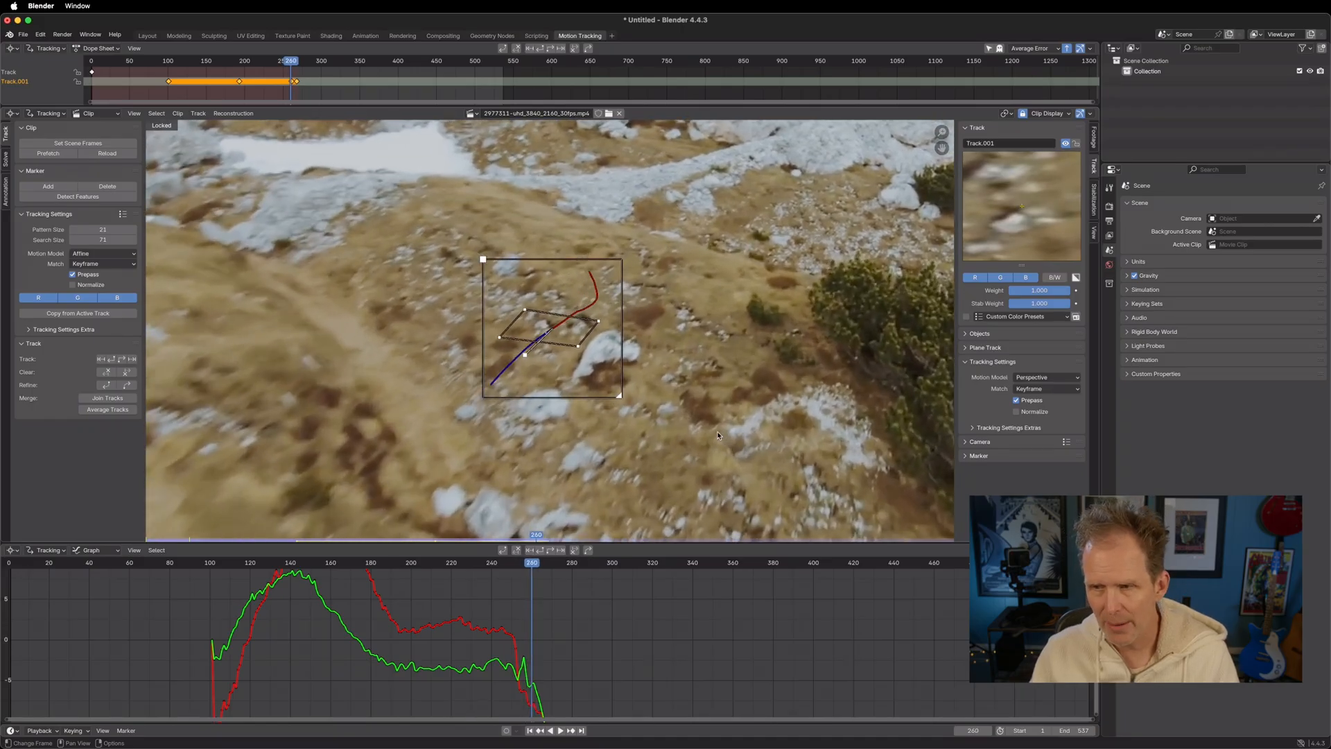
key("Left")
key("Right")
key("Left")
key("Right")
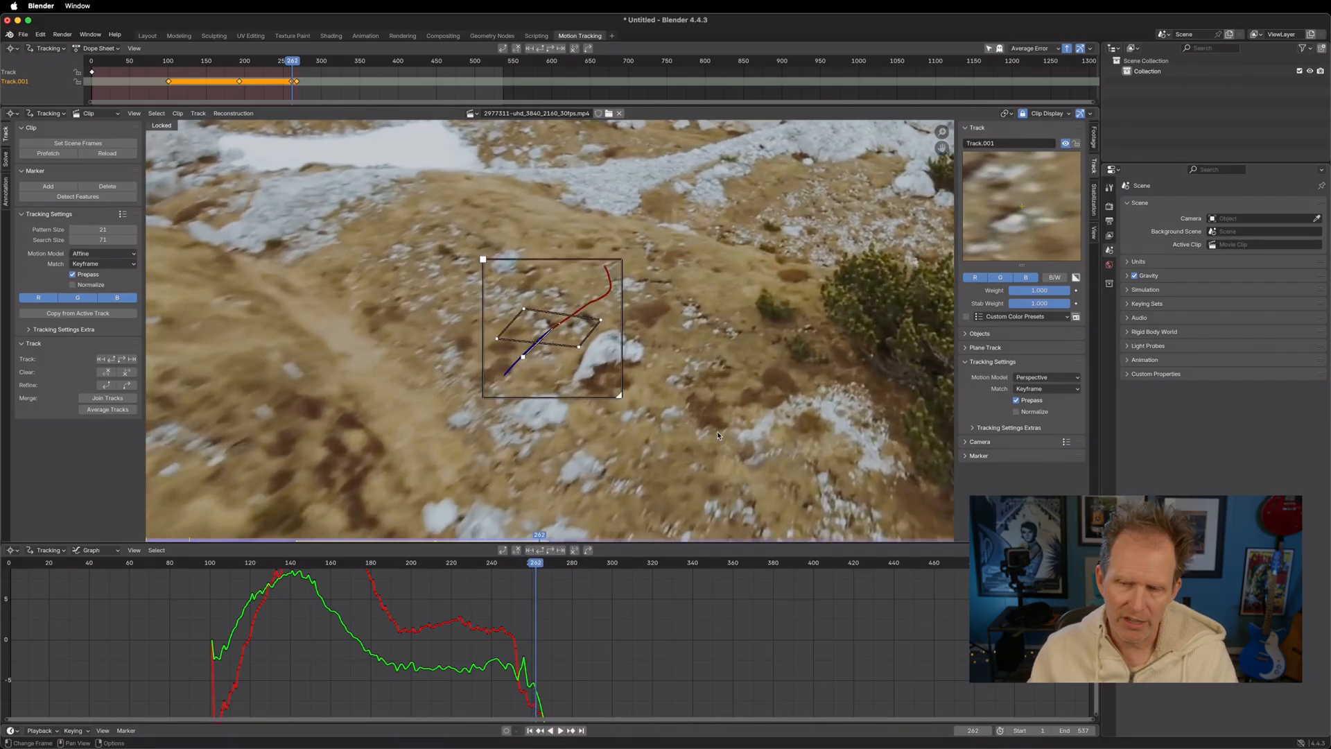
key("Left")
key("Right")
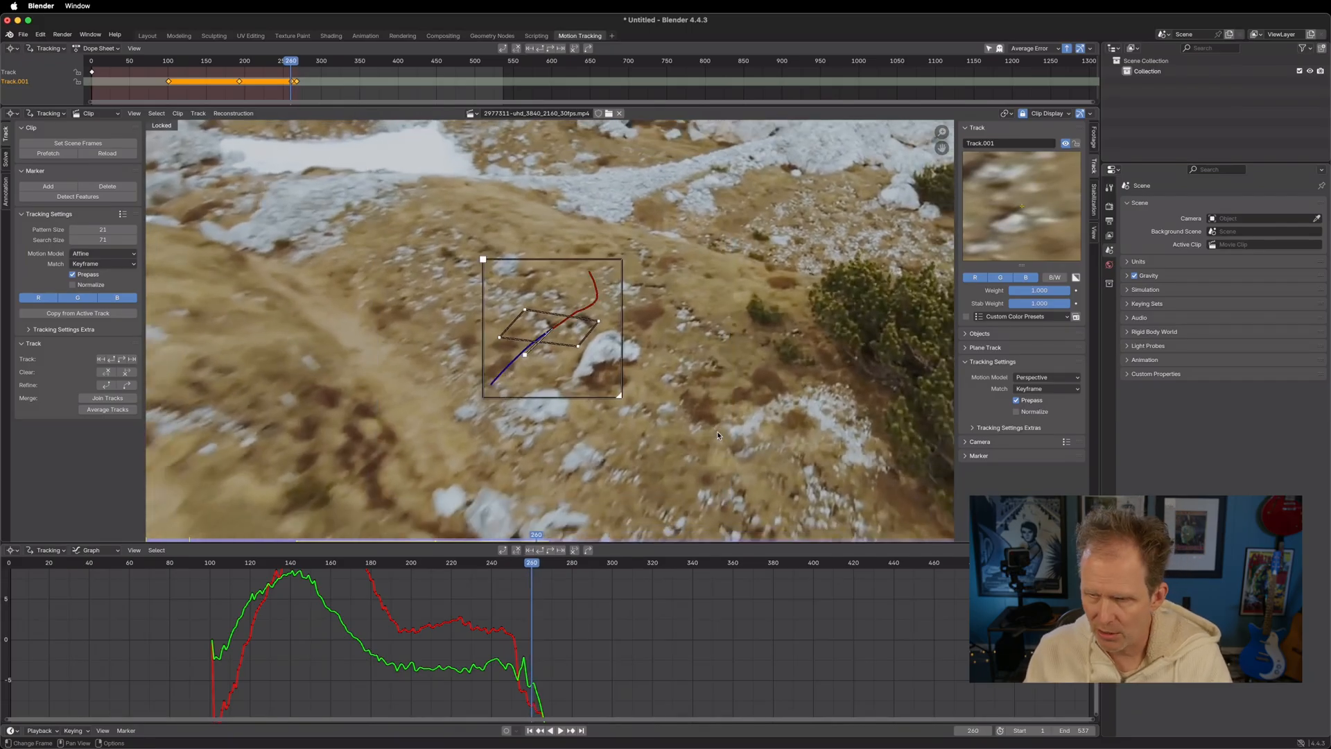
key("Left")
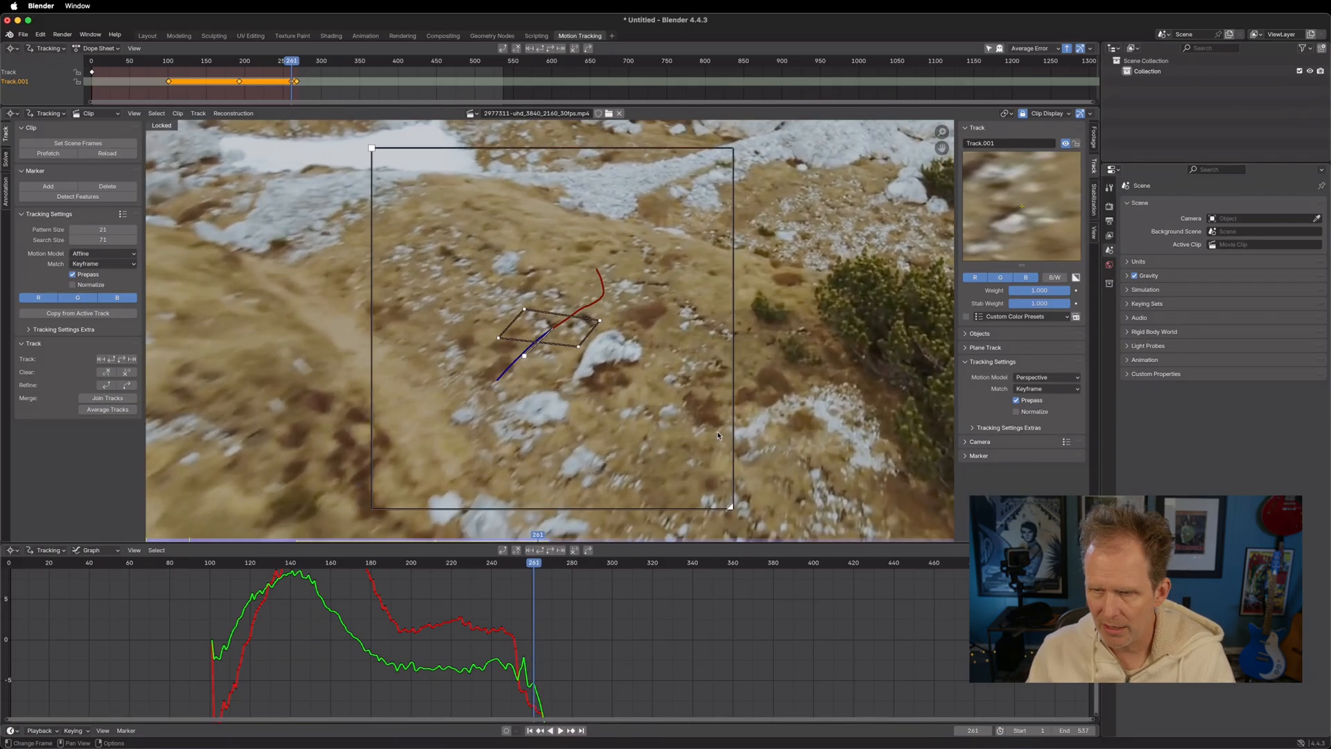
key("Right")
key("Left")
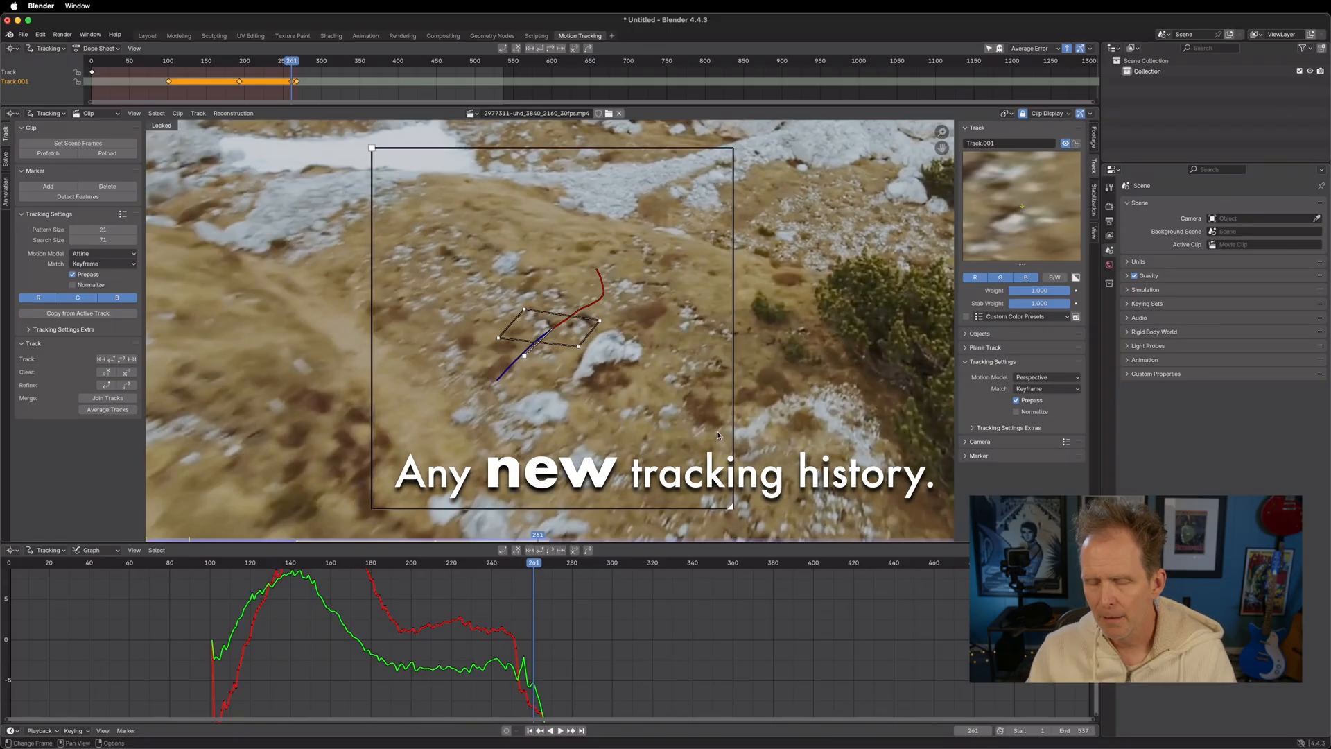
Clear Track.001's path after frame 261, retrack it forward with the enlarged search area, and check its last frames
left_click(132, 376)
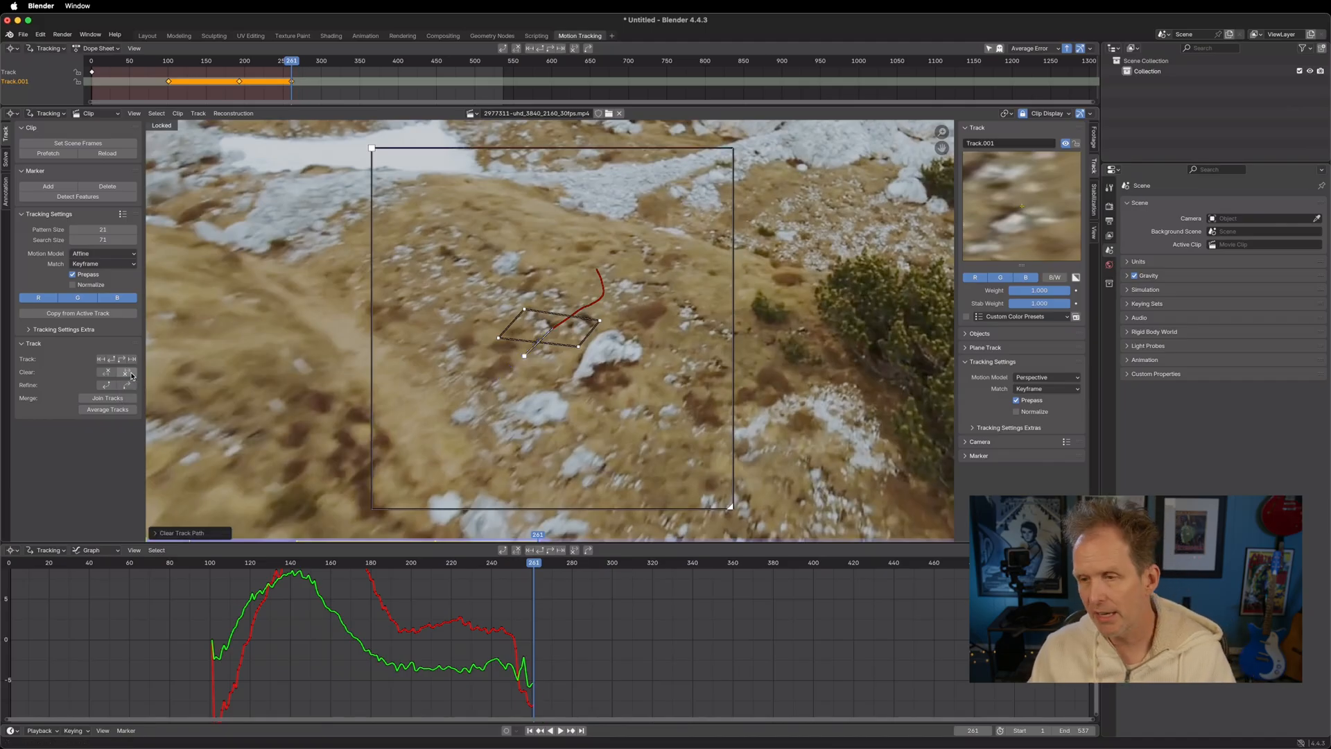
key("ctrl+t")
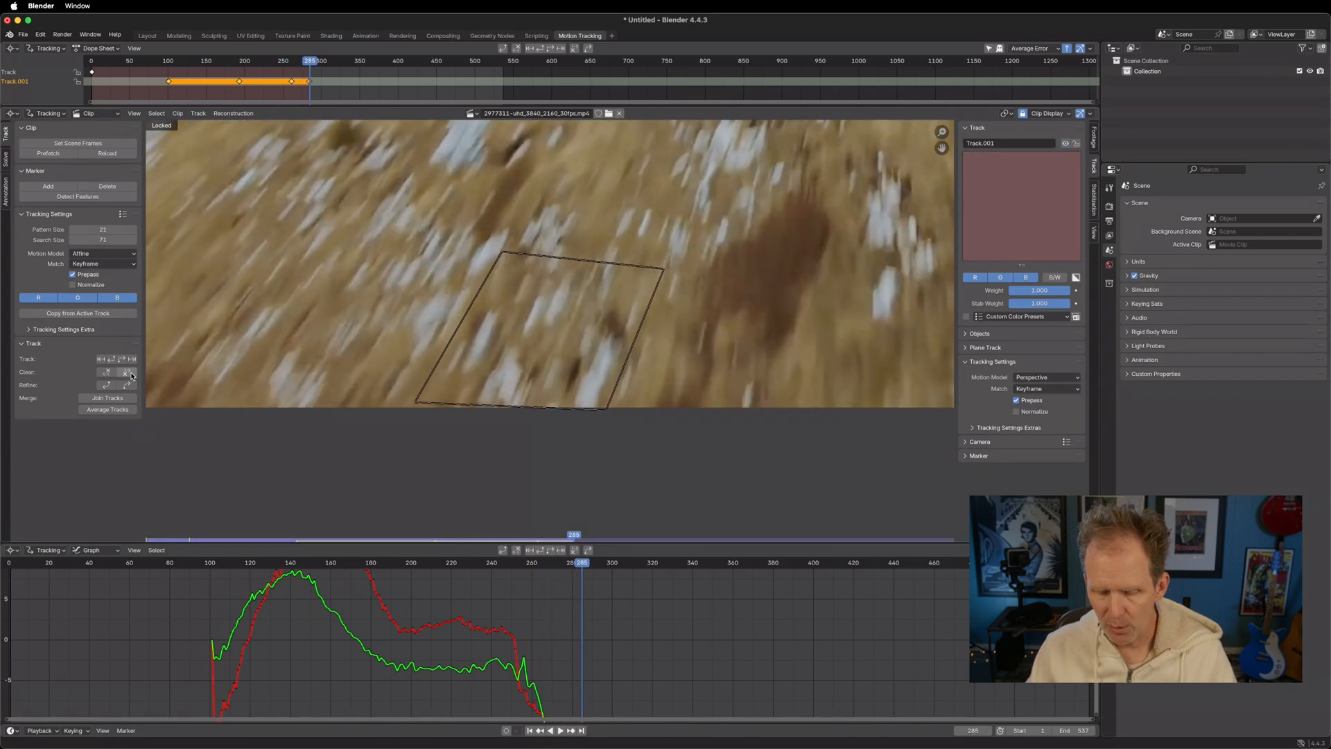
key("Left")
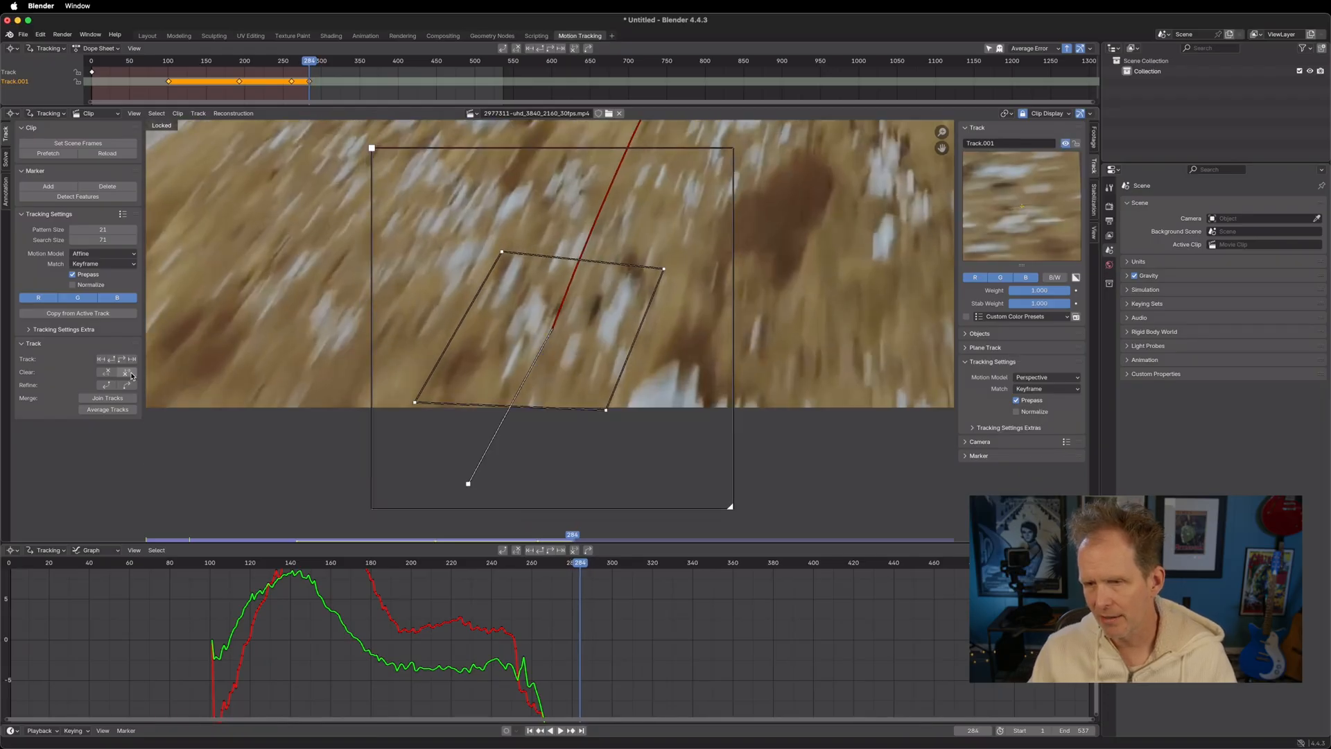
key("Left")
key("Right")
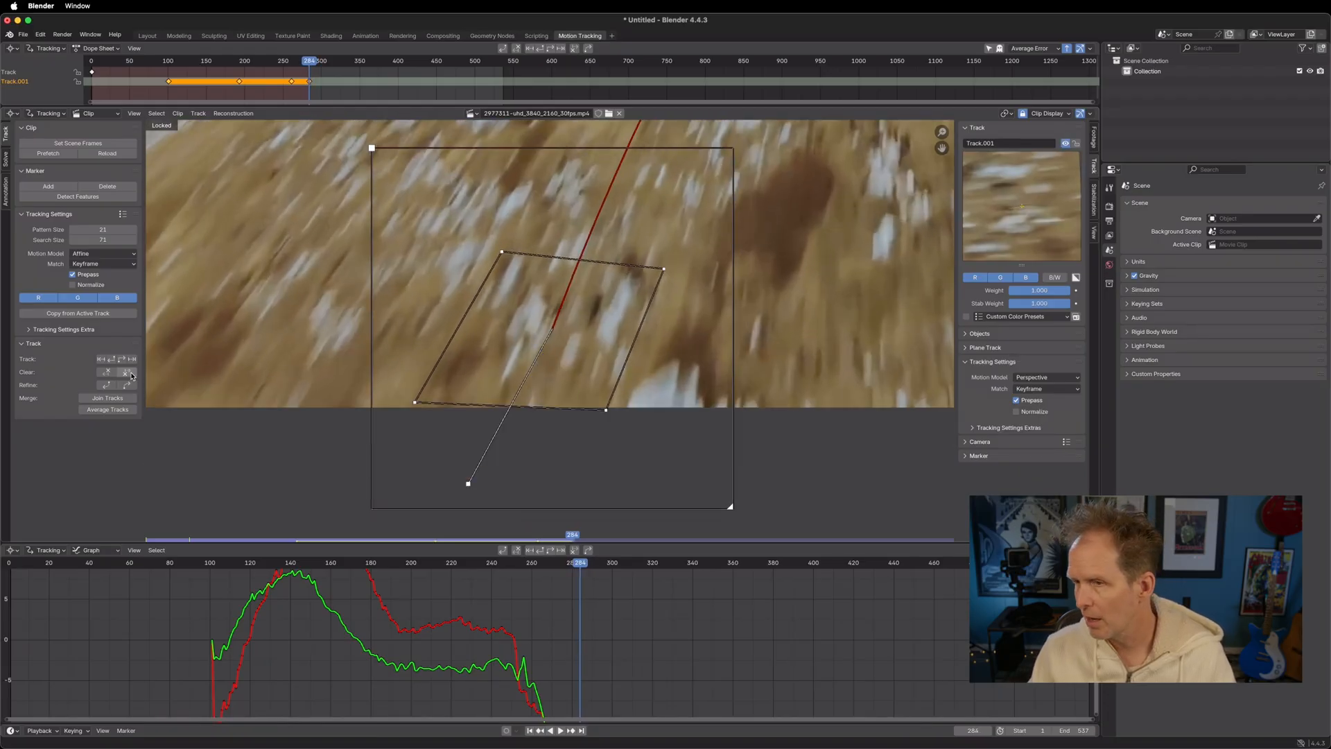
key("Right")
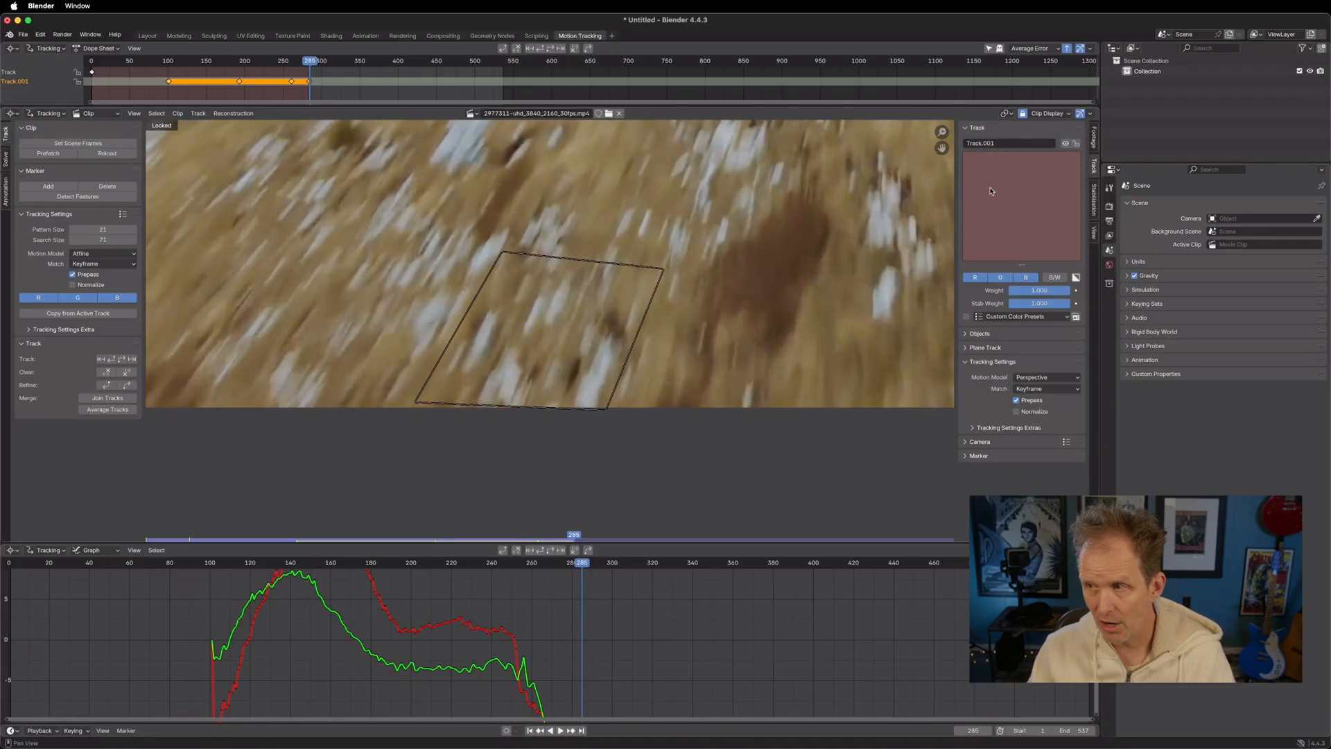
Zoom out and play the shot forward and in reverse to review the whole track back past its start
scroll(675, 302, "down", 4)
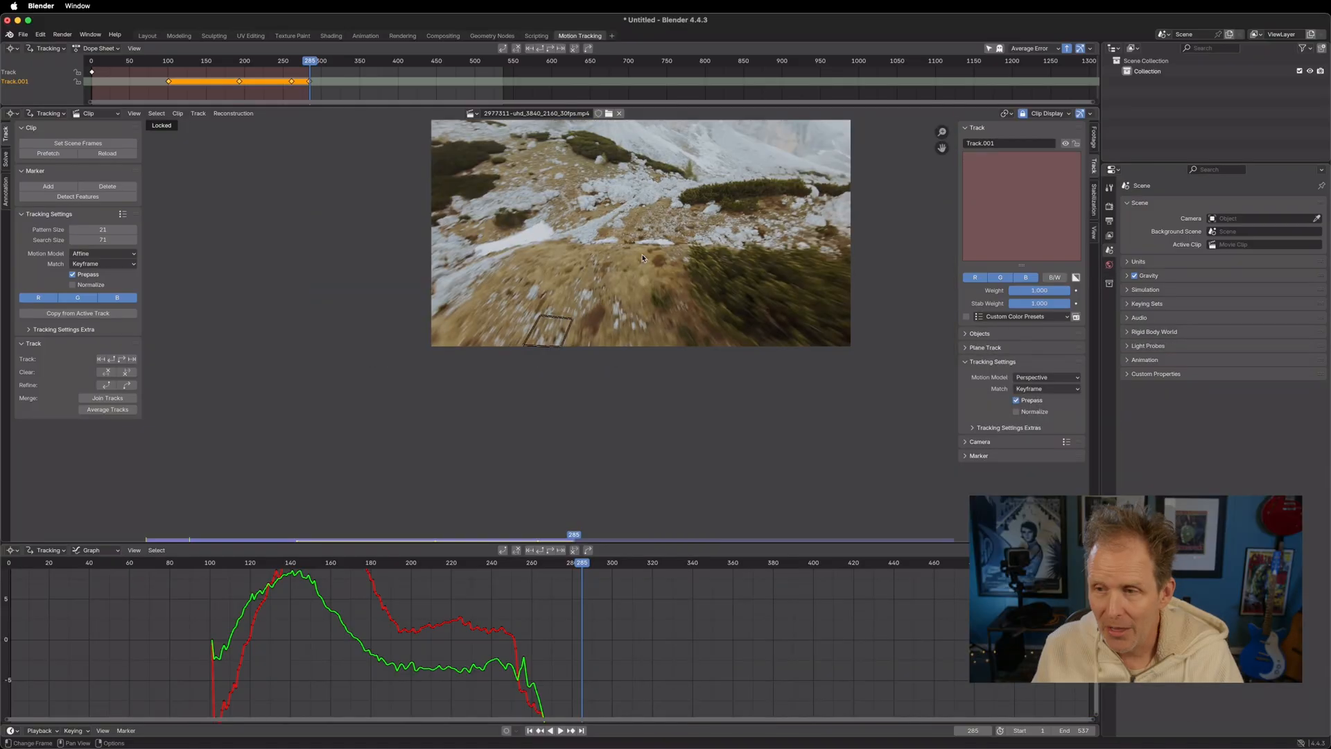
middle_click_drag(642, 258, 578, 349)
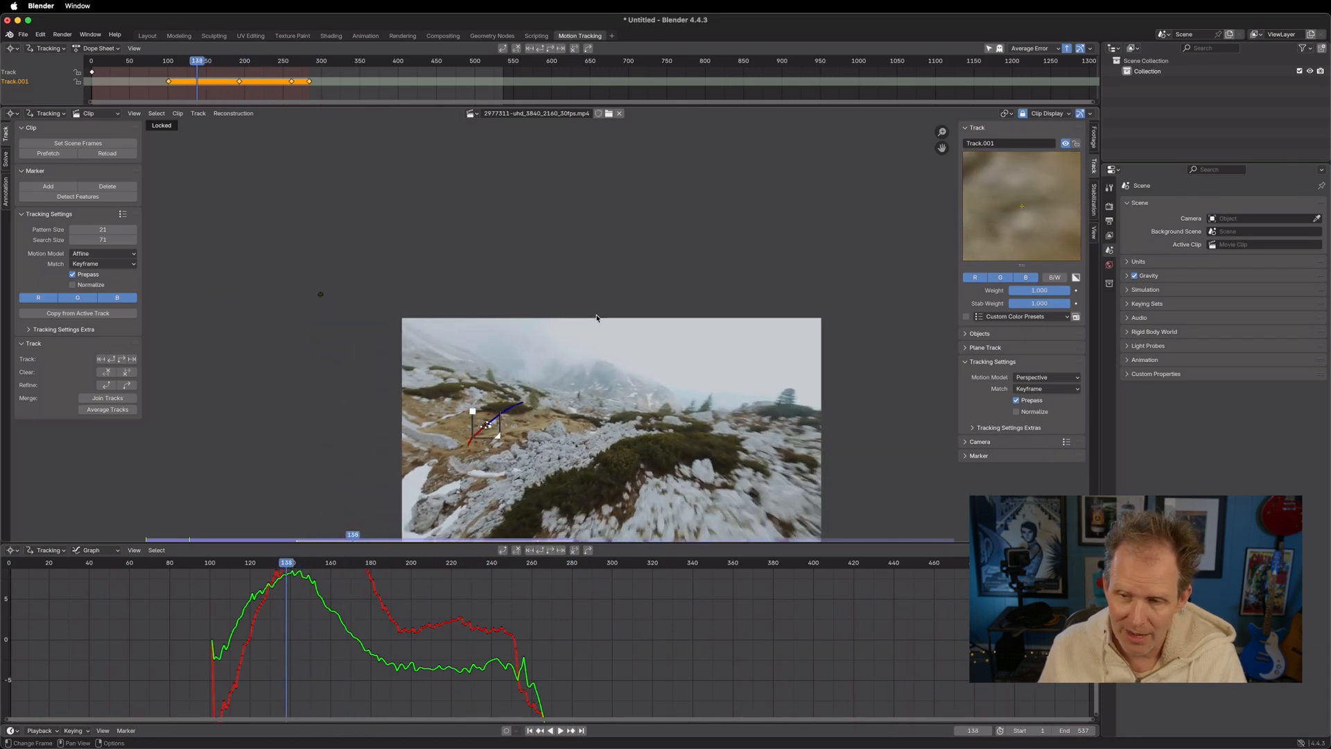
scroll(520, 409, "up", 2)
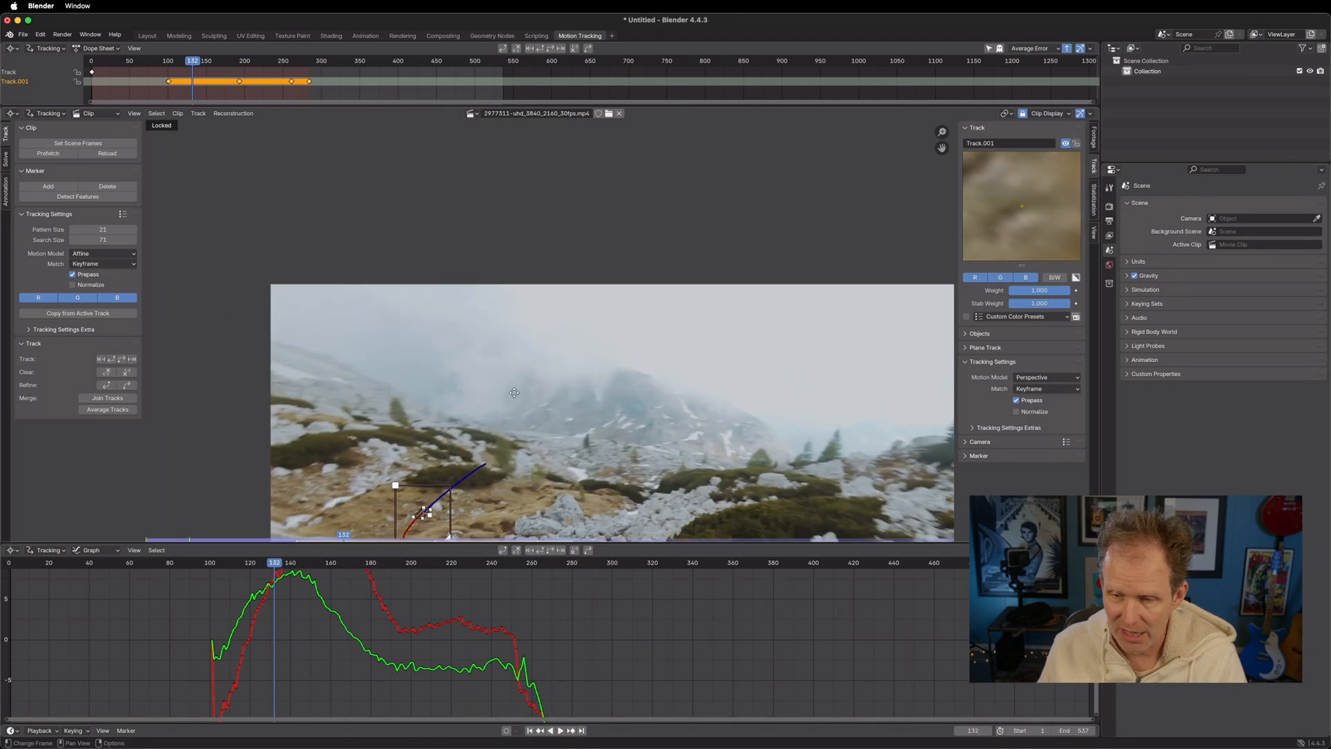
key("space")
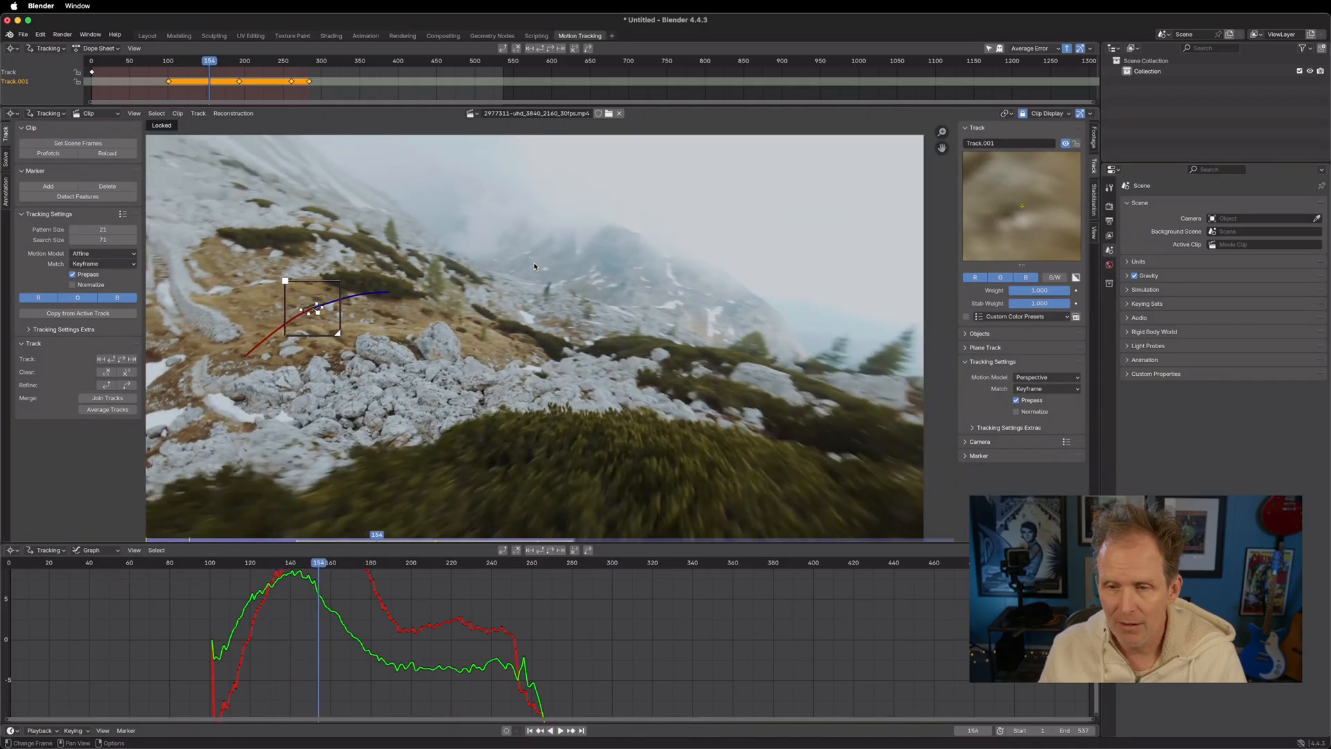
key("shift+ctrl+space")
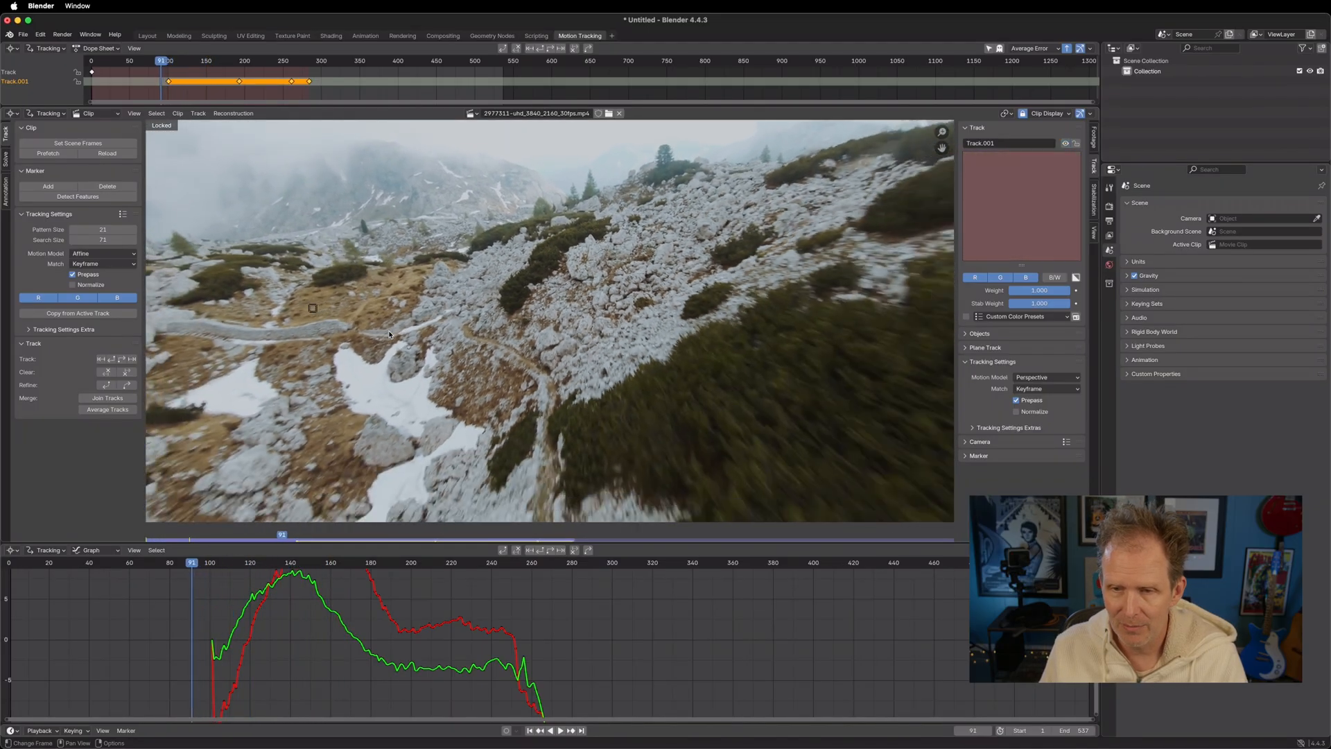
key("space")
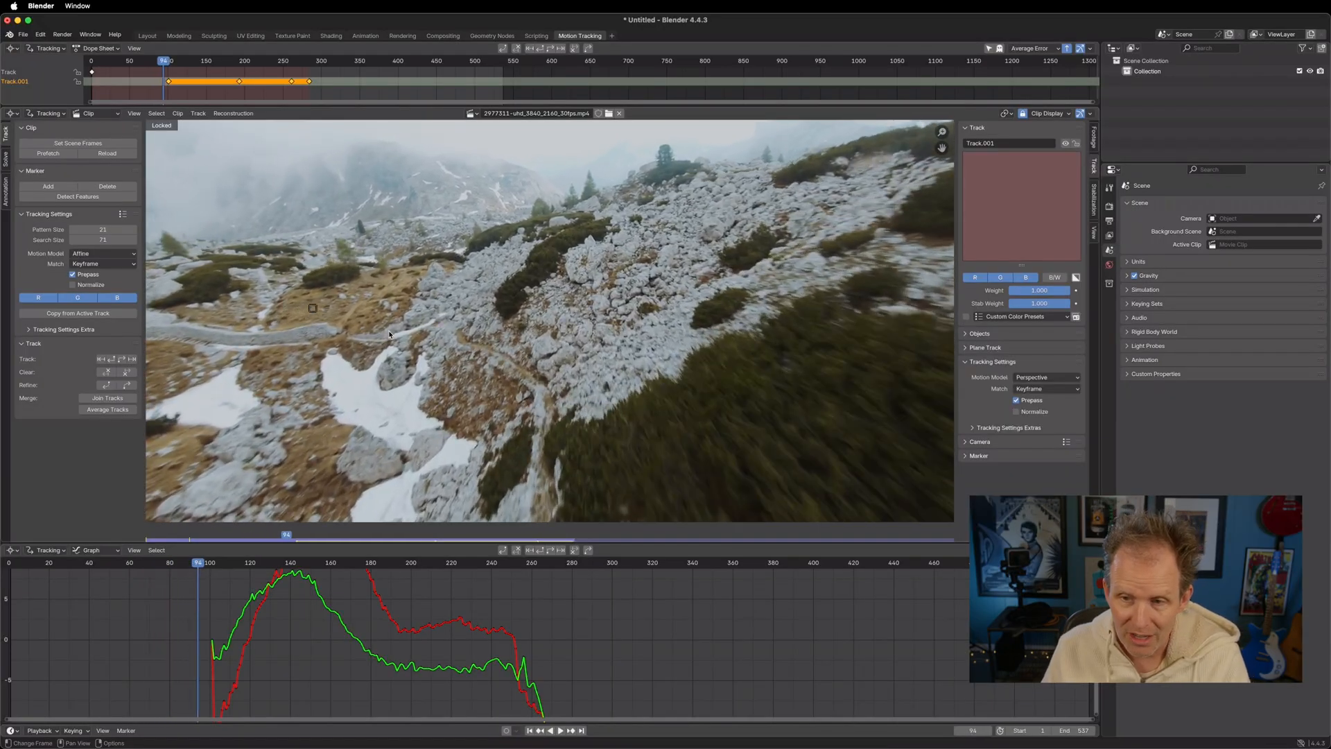
Go to frame 101 and track the marker backward frame by frame to frame 57
key("Right")
key("Right")
key("Left")
key("Left")
key("Right")
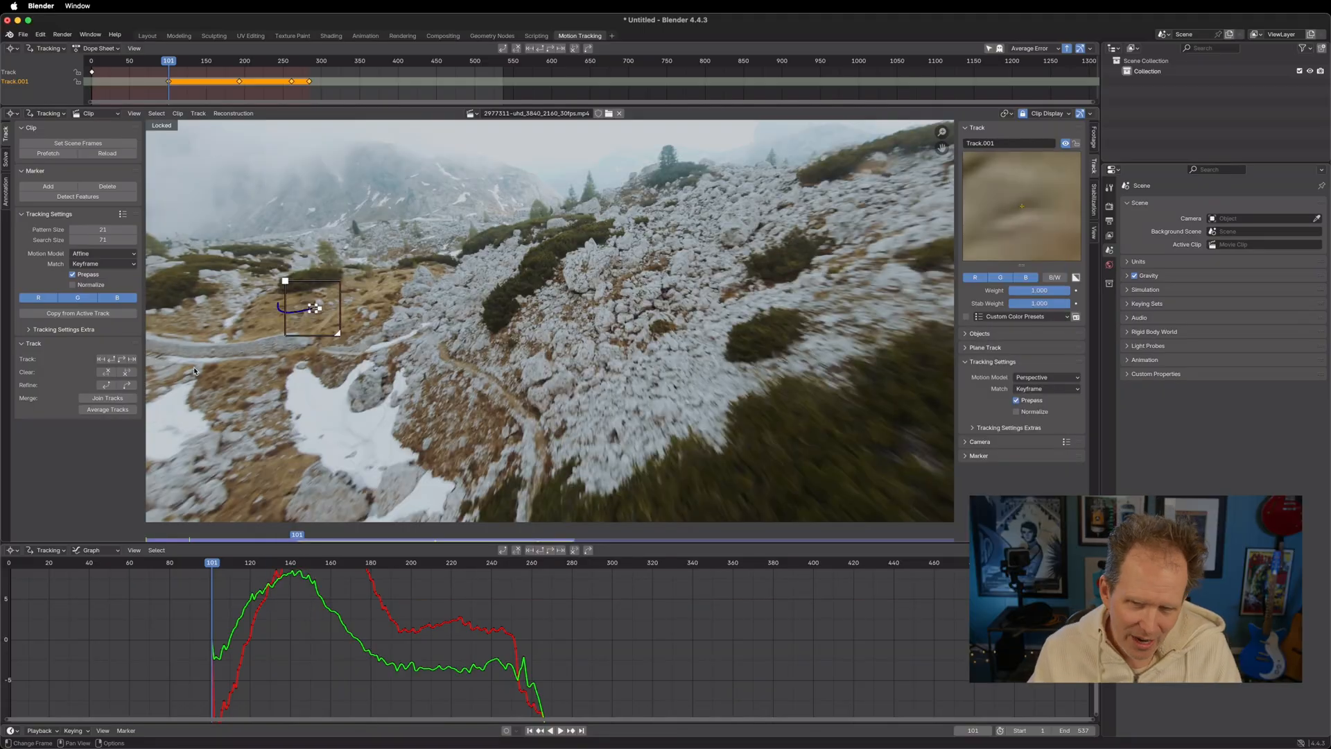
left_click(101, 360)
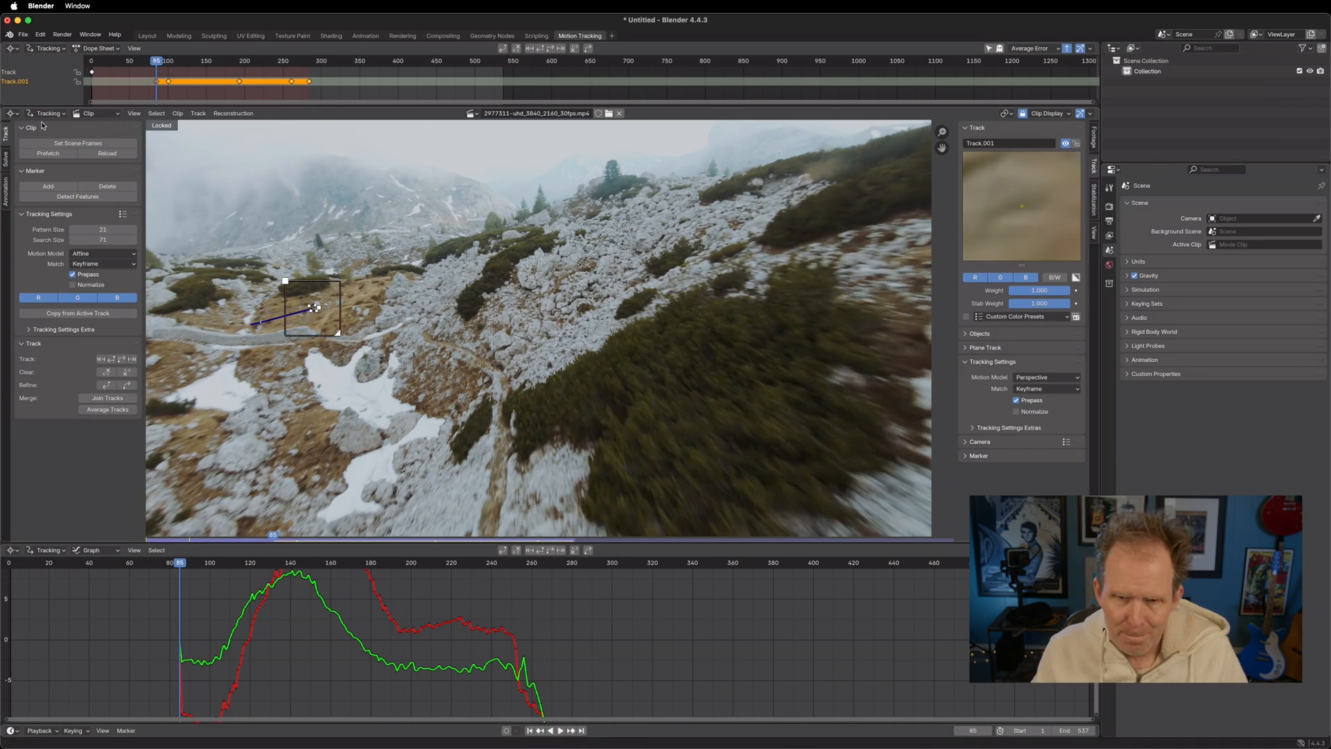
left_click(101, 359)
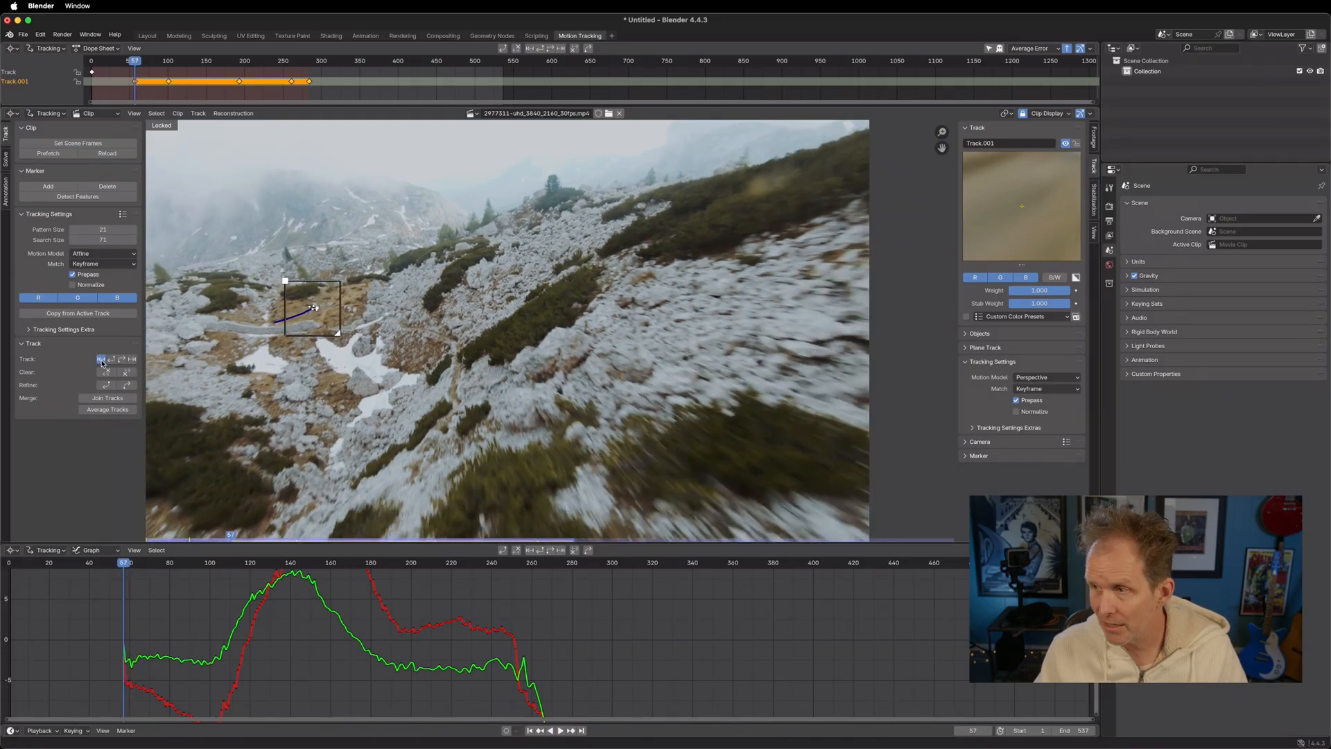
Step forward from frame 57 past frame 111 to examine how the marker's shape follows the slope feature
scroll(336, 388, "up", 3)
scroll(269, 324, "down", 2)
middle_click_drag(269, 324, 333, 326)
key("Right")
key("Right")
key("Right")
key("Right")
key("Right")
key("Right")
key("Right")
key("Right")
key("Right")
key("Right")
key("Right")
key("Right")
key("Right")
key("Right")
key("Right")
key("Right")
key("Right")
key("Right")
key("Right")
key("Right")
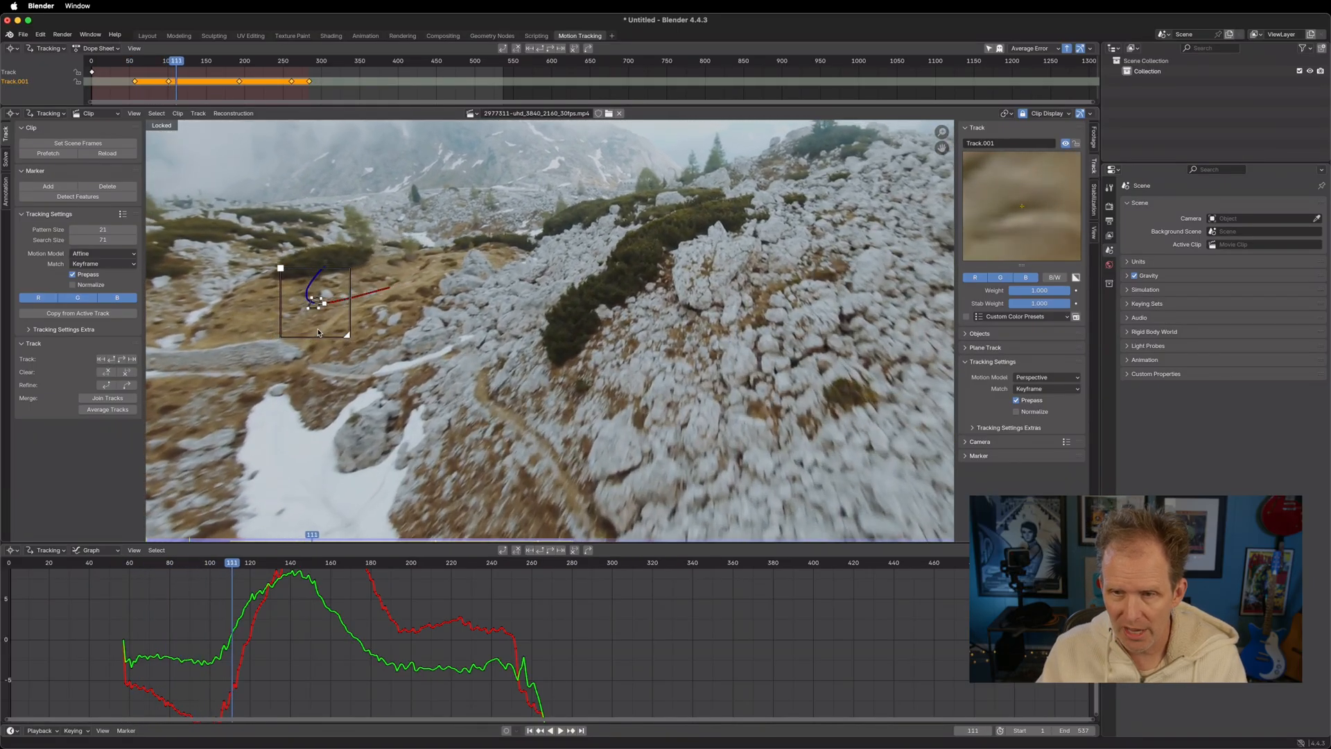
key("Right")
key("Right")
key("Right")
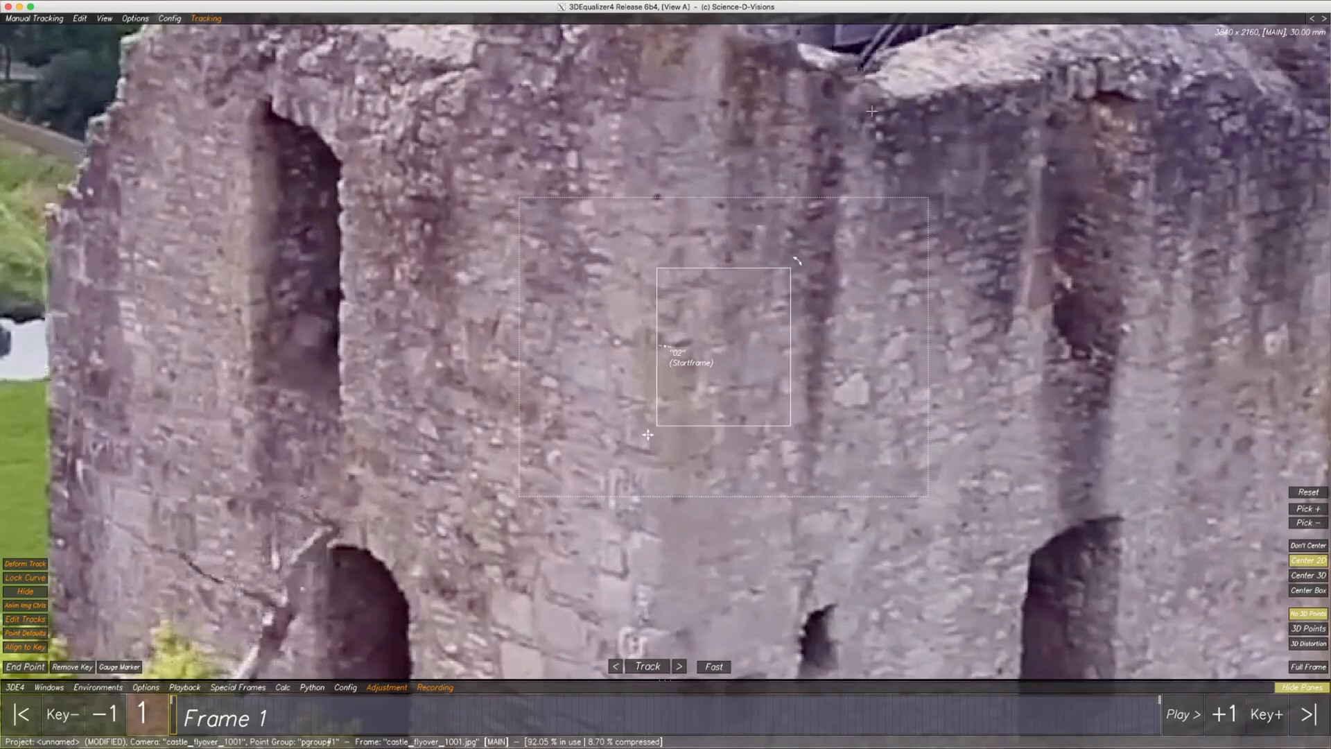
Switch to 3DEqualizer4 and track the castle wall point forward from frame 1
left_click(648, 666)
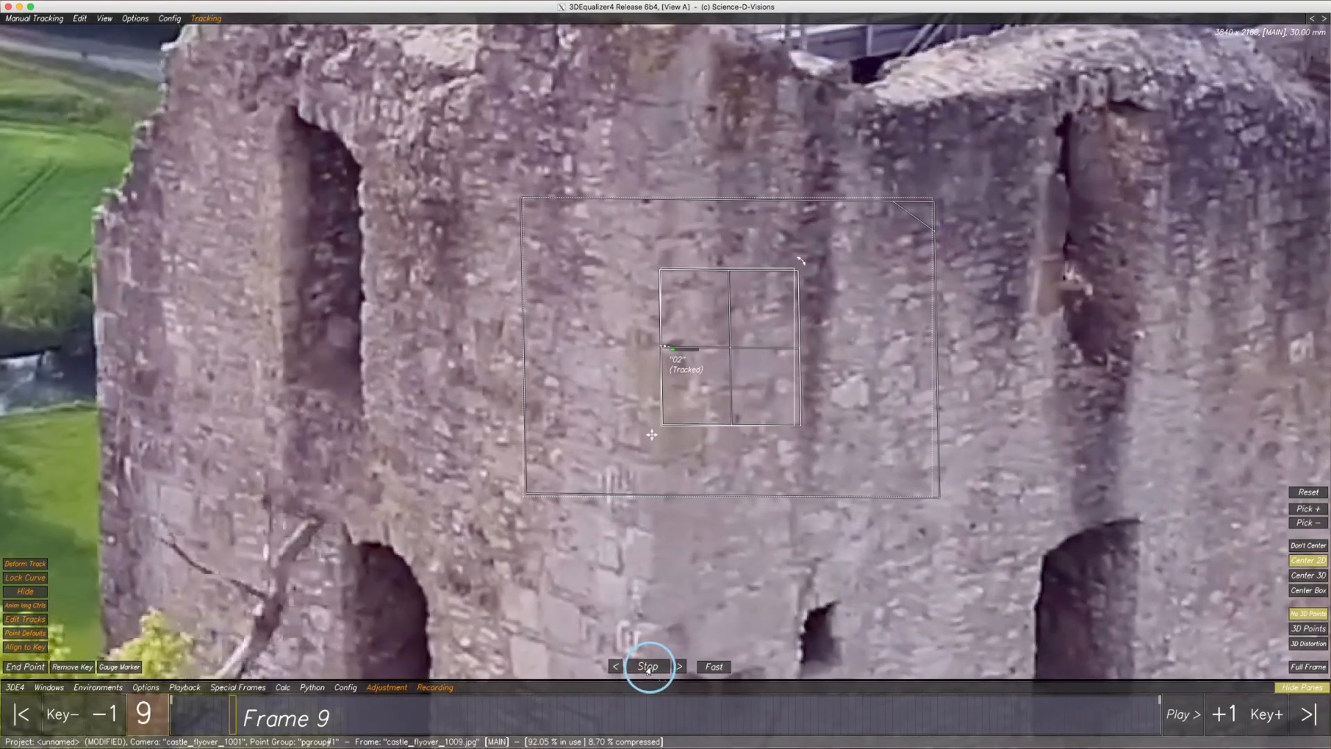